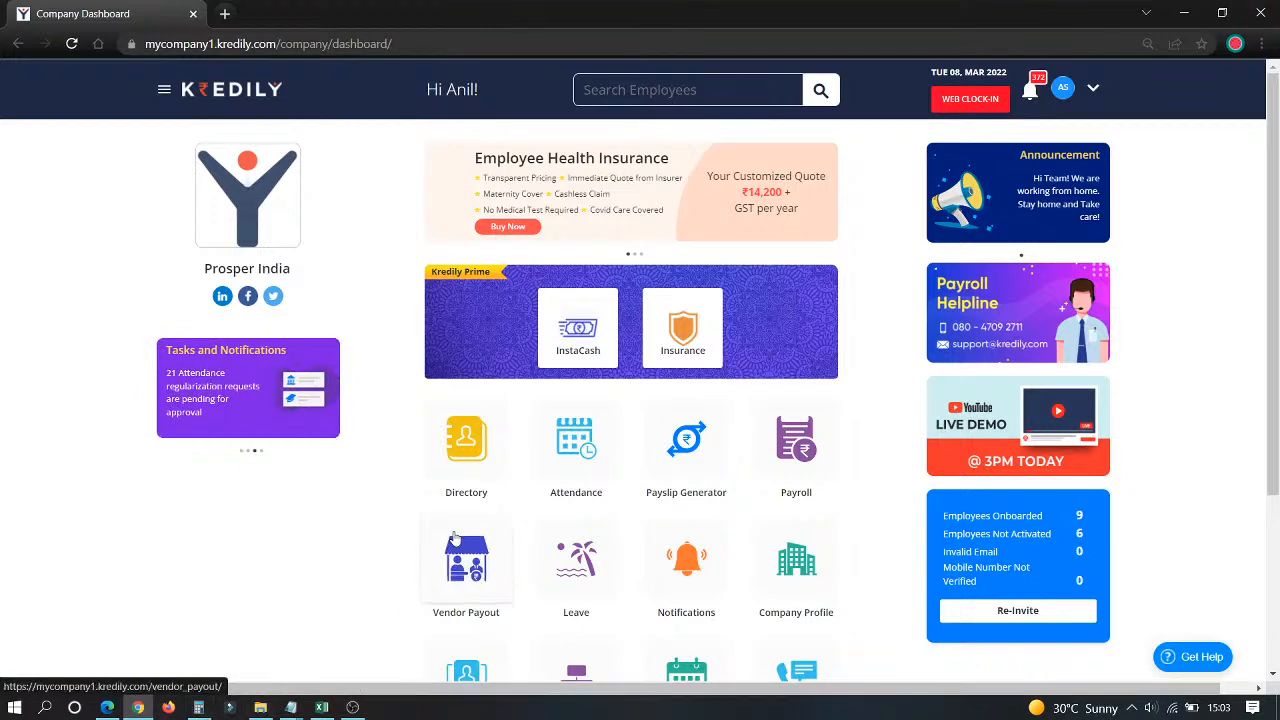
Step: Scroll down the Kredily company dashboard to reveal more module tiles
{"action": "scroll", "coordinate": [440, 596], "scroll_direction": "down", "scroll_amount": 3}
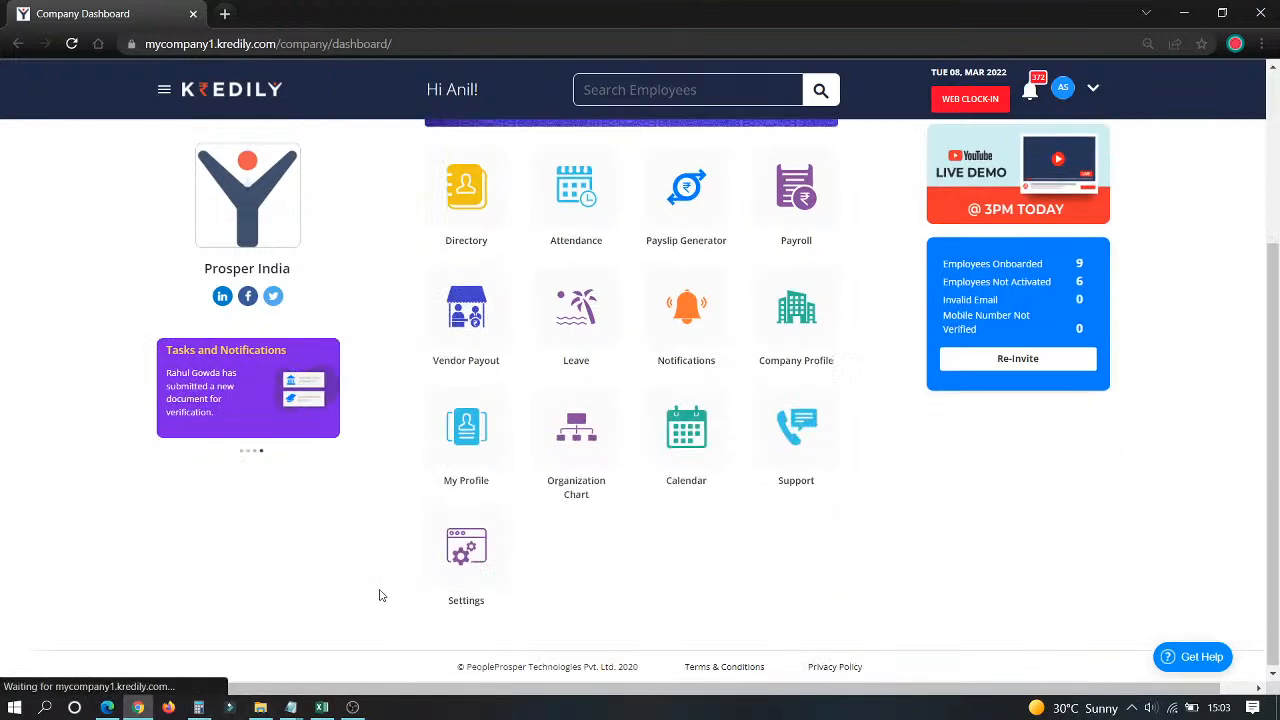
Step: Open the Payroll module from its dashboard tile
{"action": "left_click", "coordinate": [803, 197]}
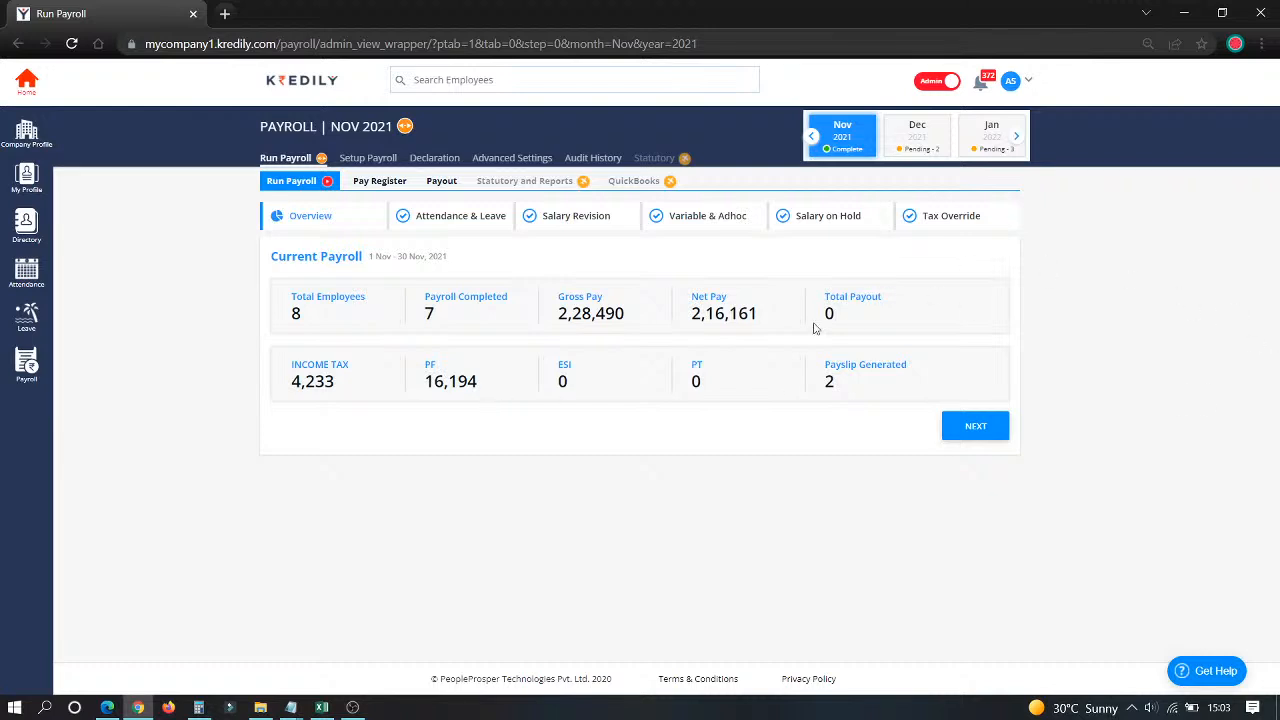
Step: In Advanced Settings, review pay frequency, pay cycle, payout date and new joinee cut-off, then view Pay Days Calculation
{"action": "left_click", "coordinate": [517, 163]}
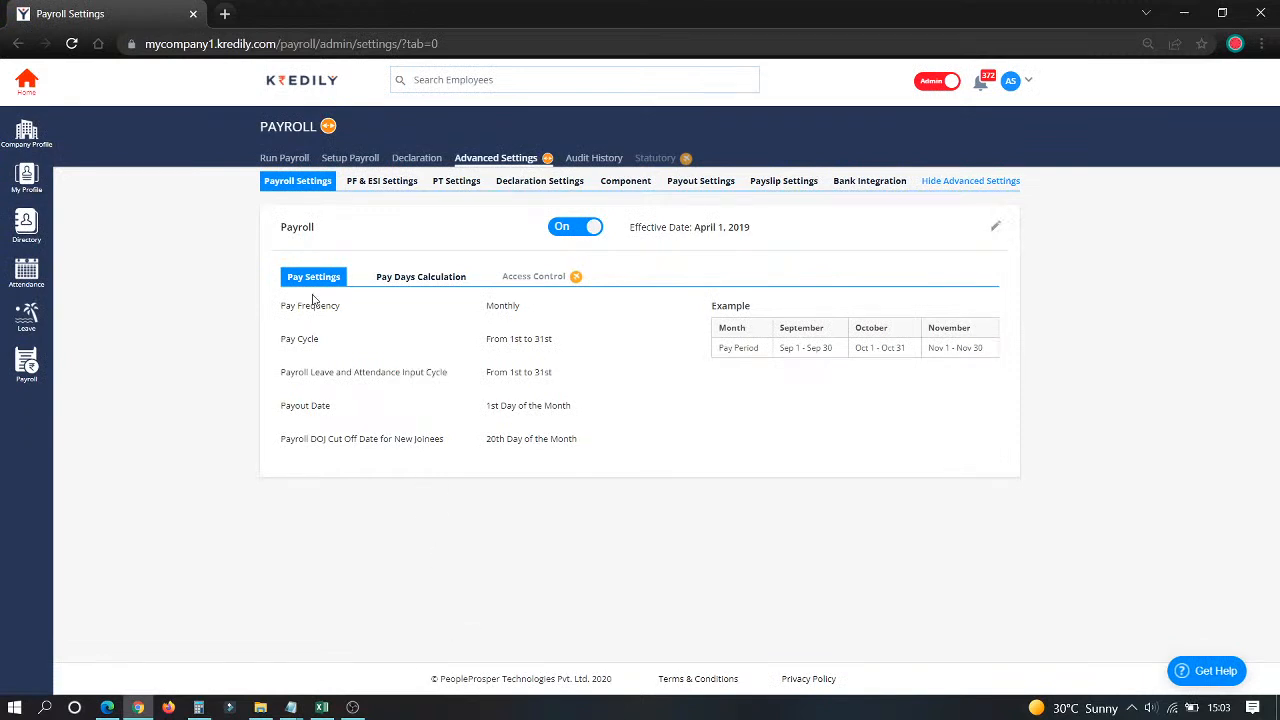
{"action": "mouse_move", "coordinate": [301, 307]}
{"action": "left_mouse_down"}
{"action": "mouse_move", "coordinate": [342, 309]}
{"action": "mouse_move", "coordinate": [366, 354]}
{"action": "left_mouse_up"}
{"action": "left_click_drag", "start_coordinate": [280, 414], "coordinate": [363, 417]}
{"action": "left_click_drag", "start_coordinate": [295, 444], "coordinate": [434, 448]}
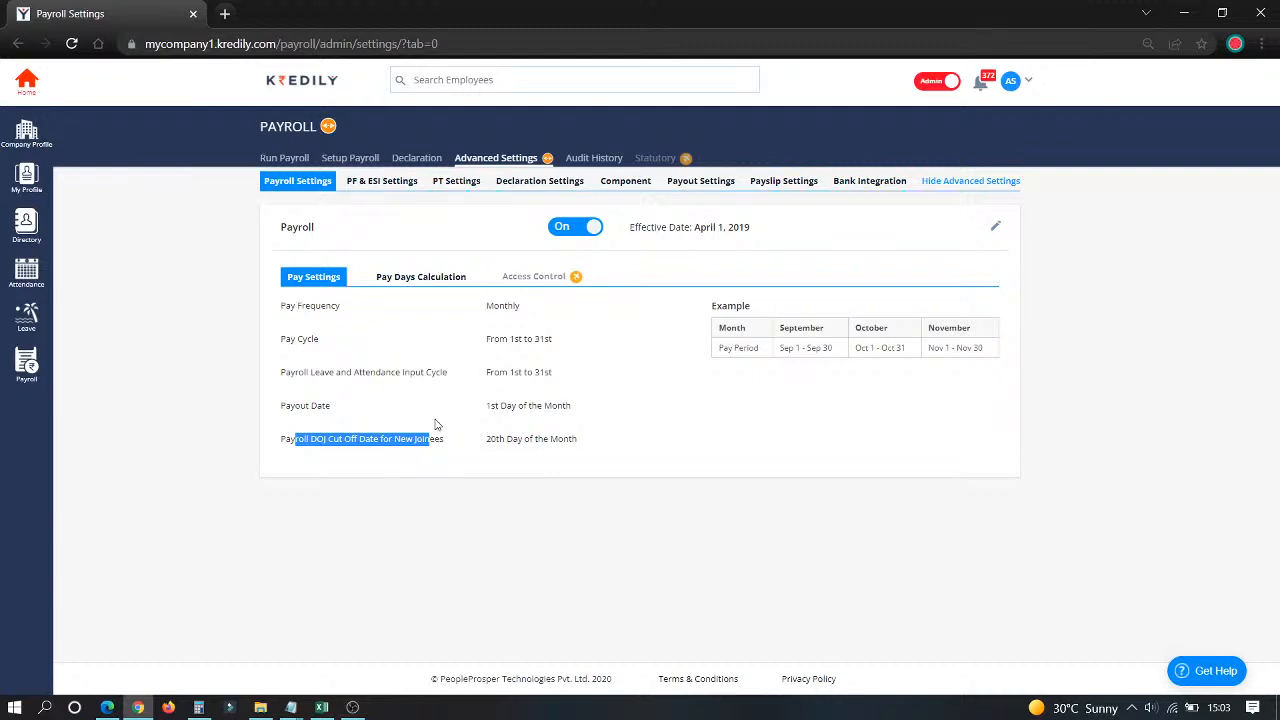
{"action": "left_click", "coordinate": [430, 285]}
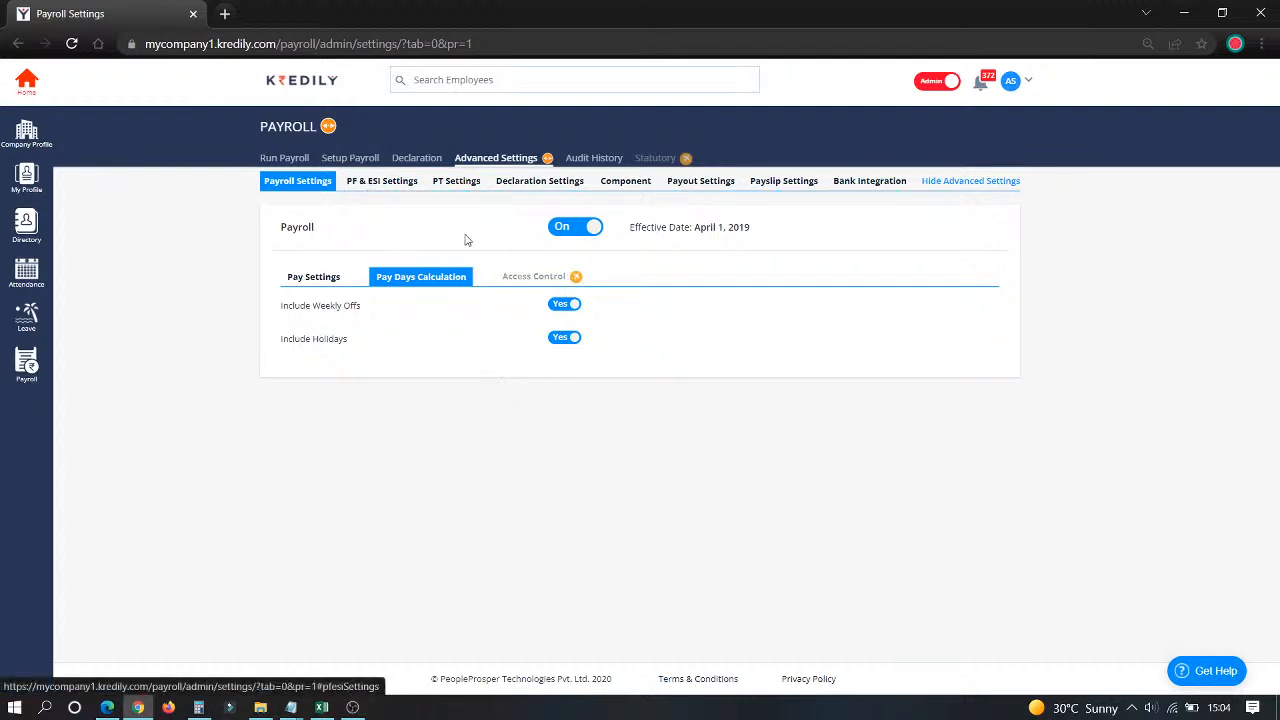
Step: Reload the settings page and switch to the PF & ESI Settings tab
{"action": "left_click", "coordinate": [73, 44]}
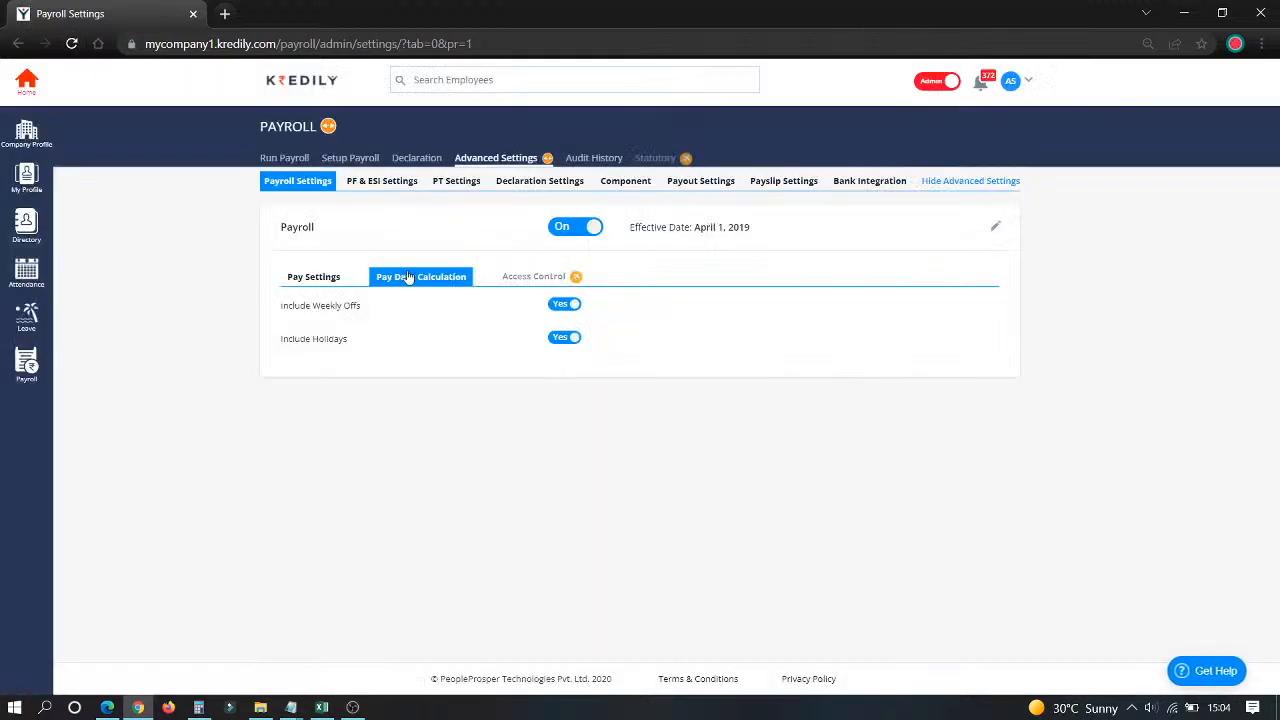
{"action": "left_click", "coordinate": [367, 187]}
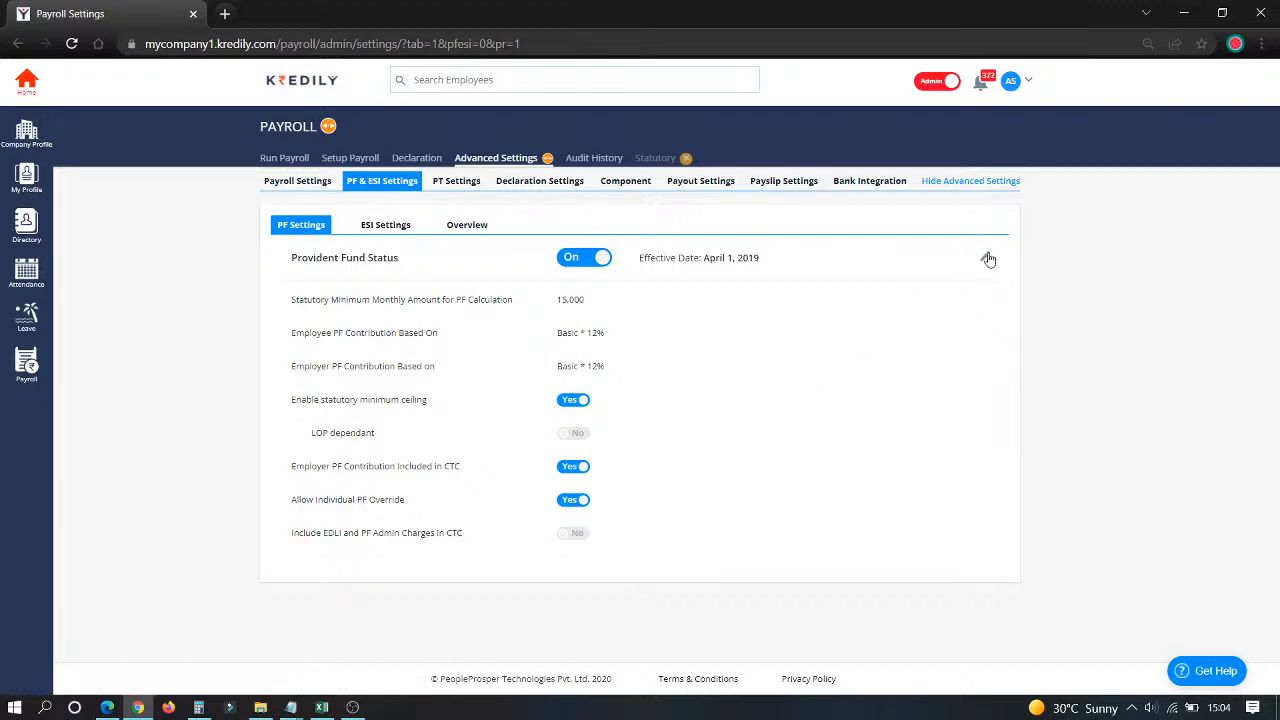
Step: Edit Provident Fund settings, trying Custom Formula before restoring employee PF contribution to Basic * 12%
{"action": "left_click", "coordinate": [987, 258]}
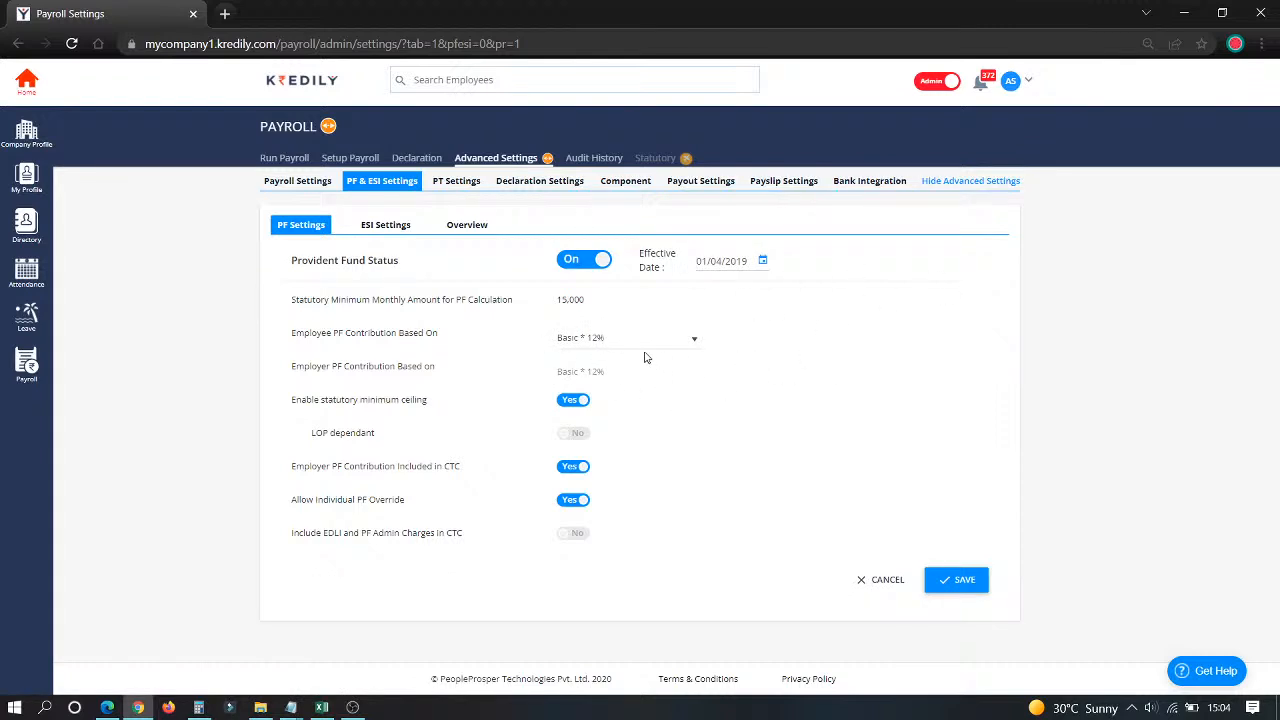
{"action": "left_click", "coordinate": [571, 341]}
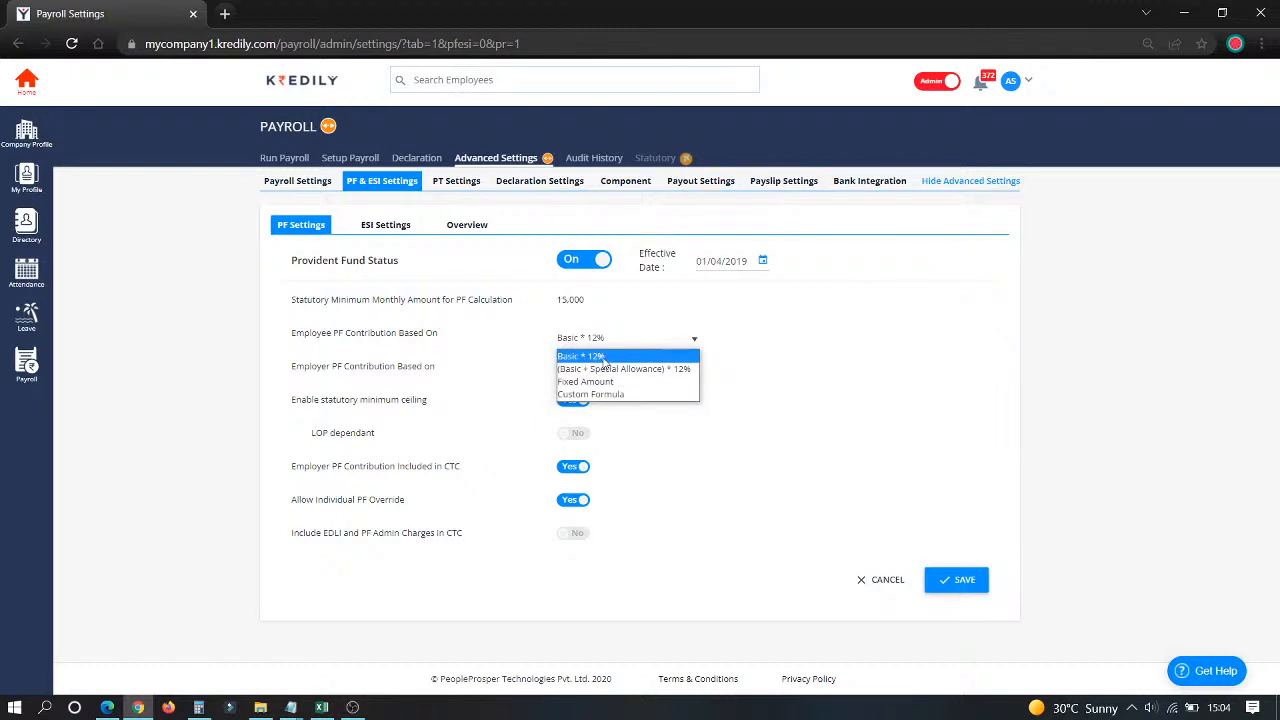
{"action": "left_click", "coordinate": [648, 396]}
{"action": "left_click", "coordinate": [690, 342]}
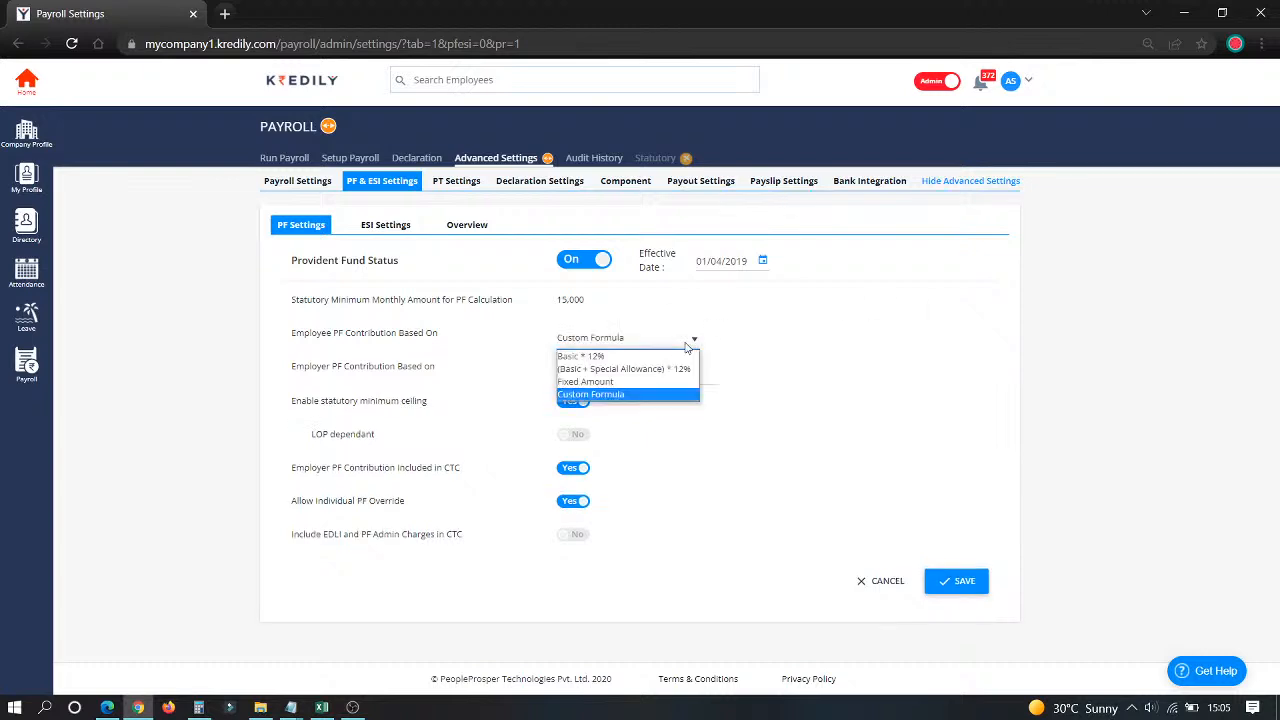
{"action": "left_click", "coordinate": [645, 357]}
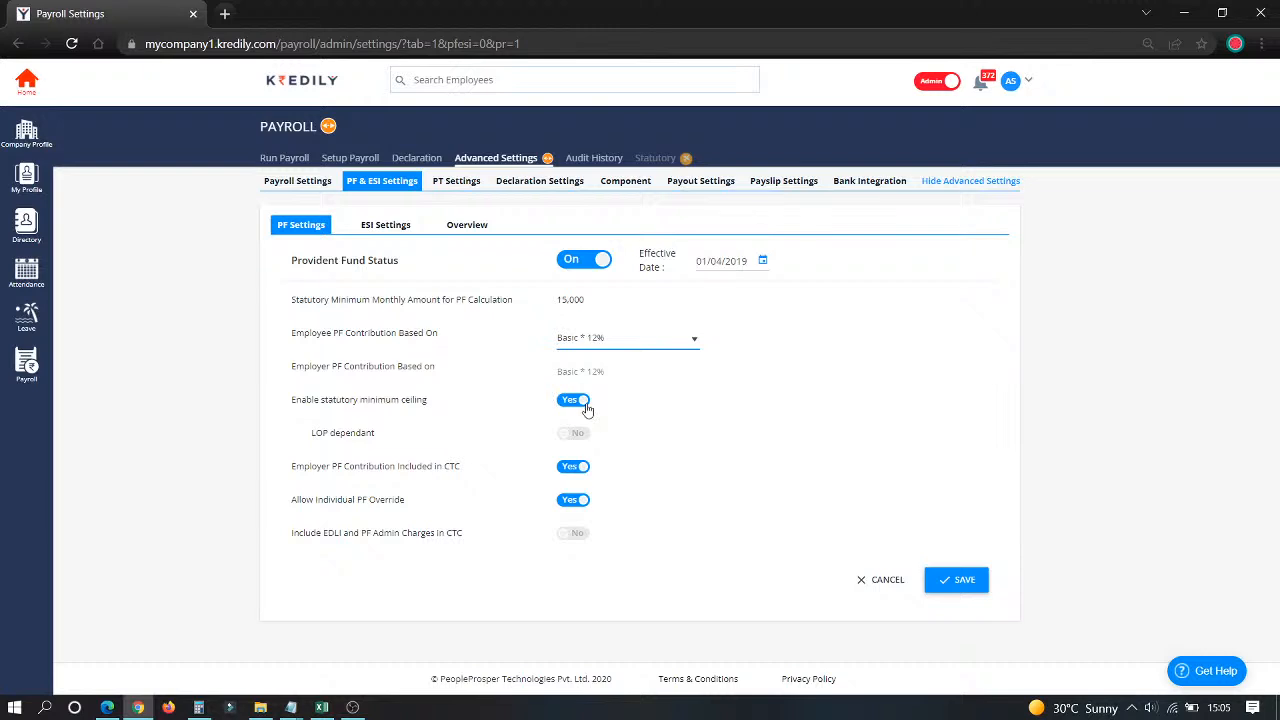
Step: Review the 15,000 statutory minimum, employer PF in CTC and individual PF override settings
{"action": "left_click", "coordinate": [549, 308]}
{"action": "left_click_drag", "start_coordinate": [549, 308], "coordinate": [608, 314]}
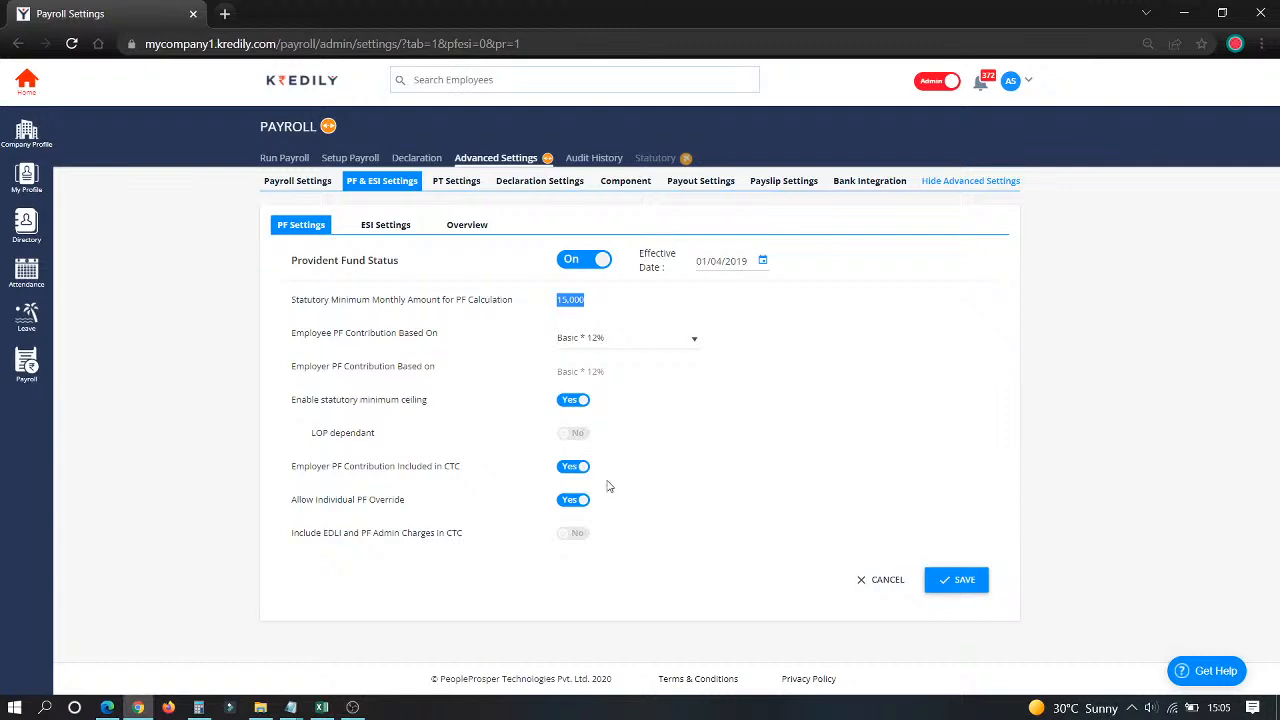
{"action": "left_click_drag", "start_coordinate": [304, 467], "coordinate": [365, 481]}
{"action": "left_click", "coordinate": [511, 487]}
{"action": "left_click_drag", "start_coordinate": [292, 500], "coordinate": [428, 517]}
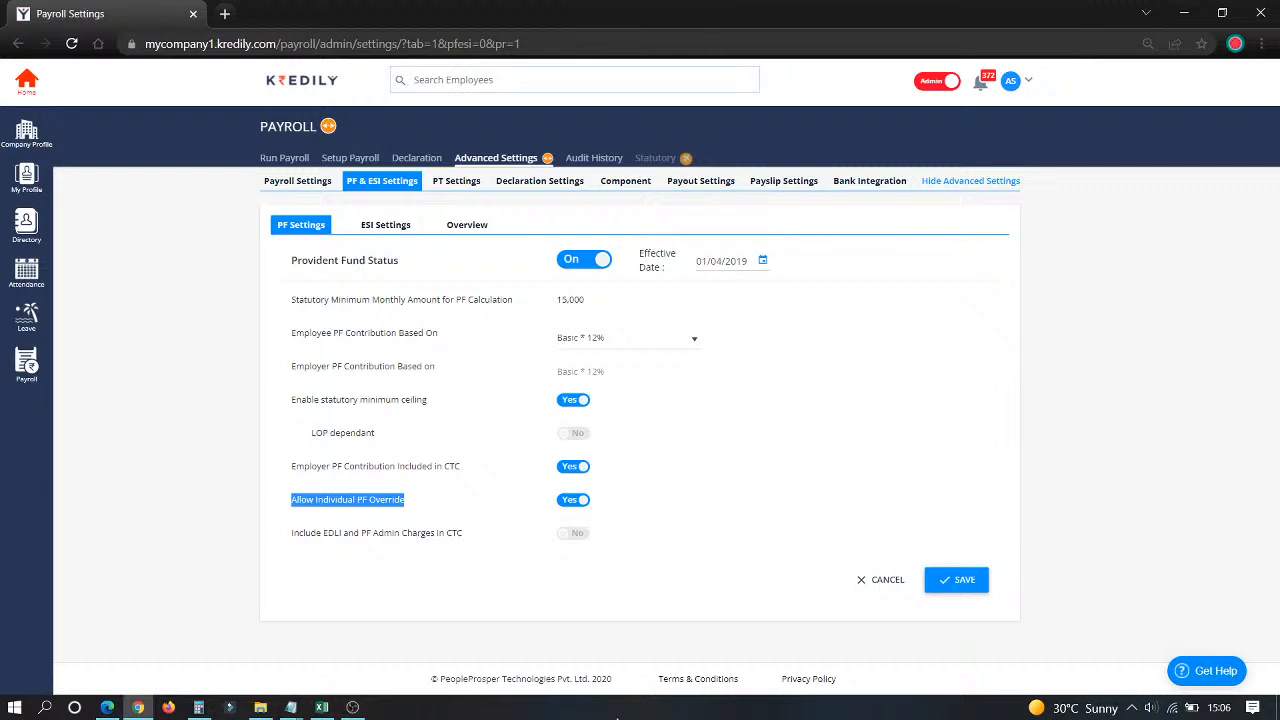
{"action": "left_click", "coordinate": [381, 541]}
{"action": "left_click_drag", "start_coordinate": [381, 541], "coordinate": [461, 540]}
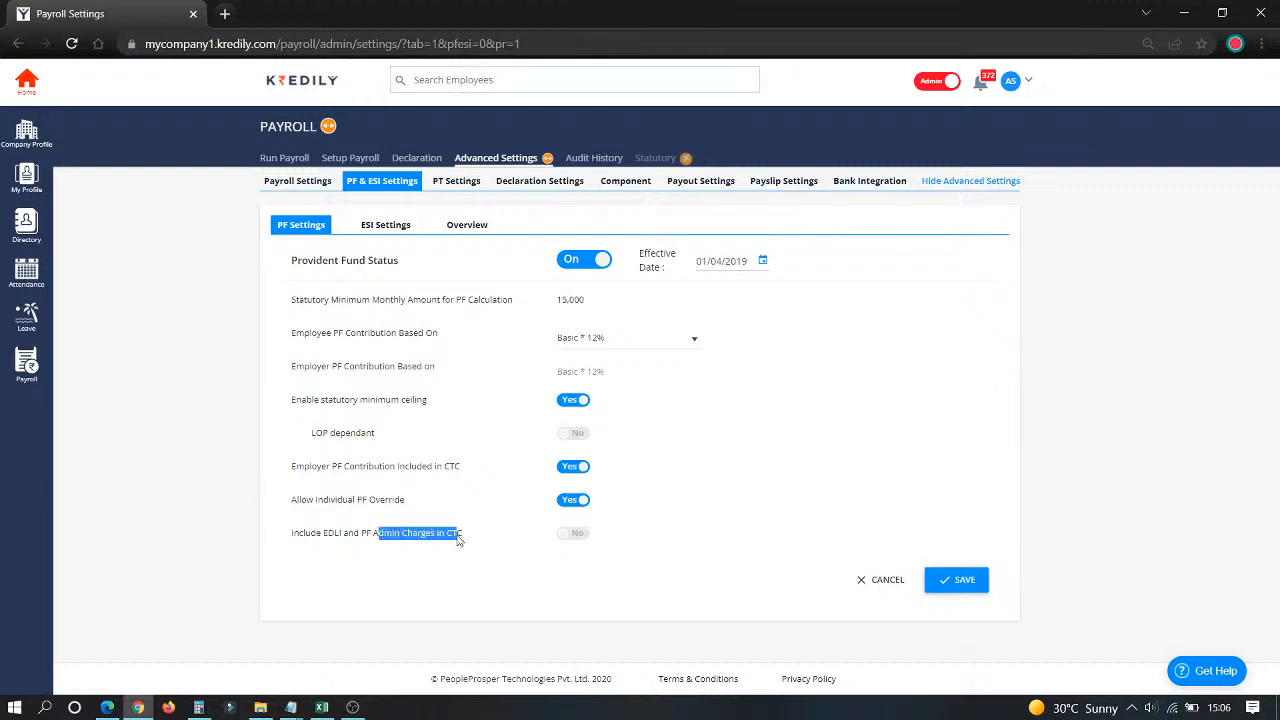
Step: Toggle Include EDLI and admin charges on and off, then cancel the PF edits
{"action": "left_click", "coordinate": [577, 534]}
{"action": "left_click", "coordinate": [577, 534]}
{"action": "left_click", "coordinate": [860, 585]}
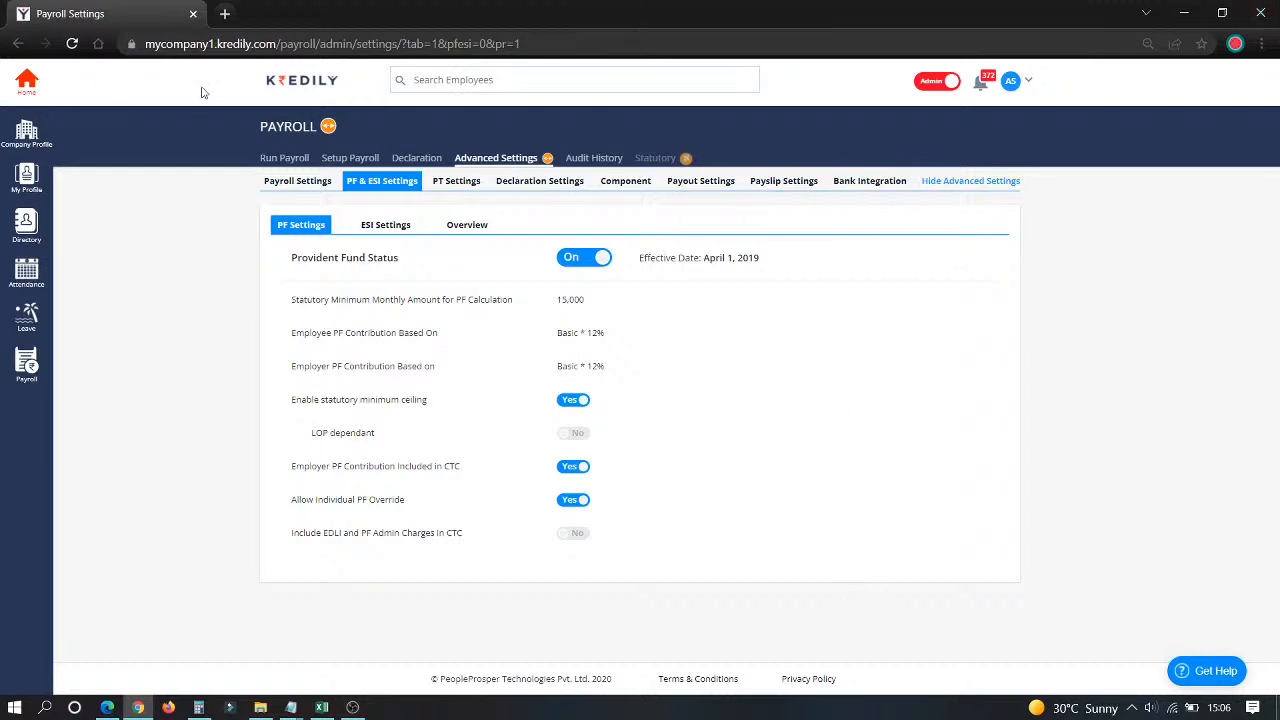
Step: Review ESI rates (0.75% employee, 3.25% employer, 21,000 gross limit), then open the PF Overview table
{"action": "left_click", "coordinate": [387, 226]}
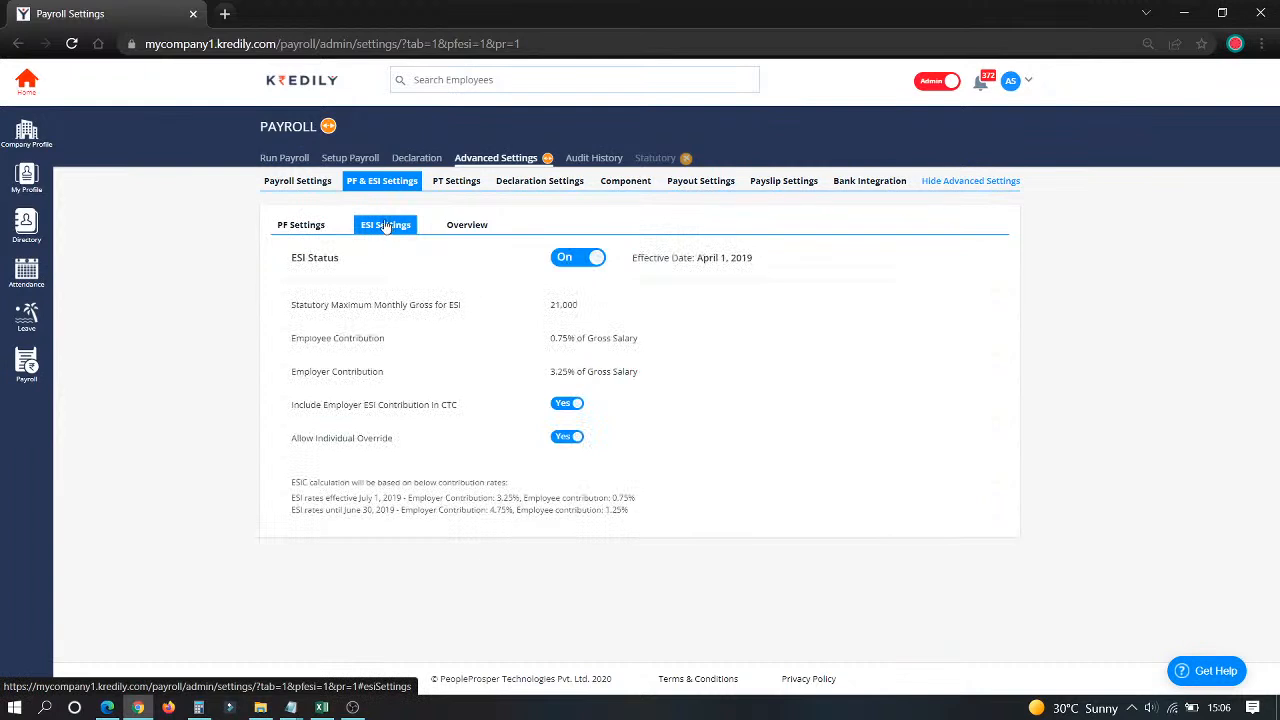
{"action": "left_click_drag", "start_coordinate": [550, 340], "coordinate": [645, 343]}
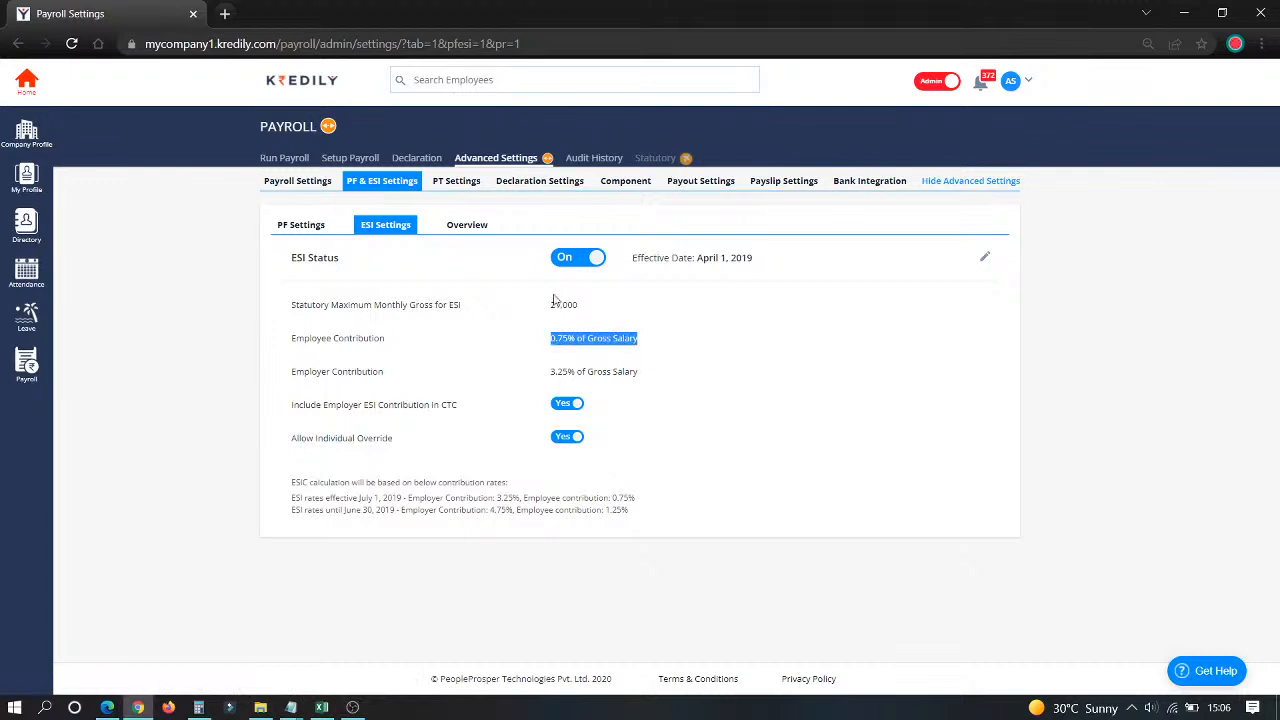
{"action": "left_click_drag", "start_coordinate": [548, 373], "coordinate": [686, 374]}
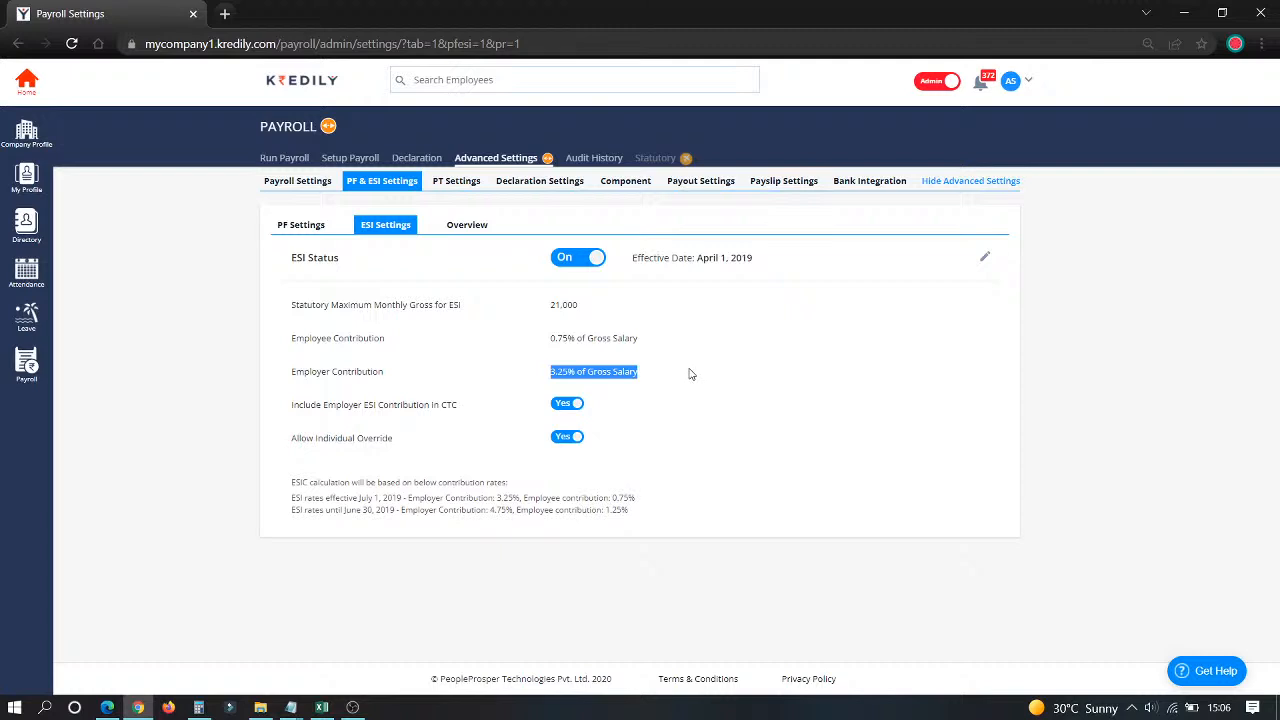
{"action": "left_click_drag", "start_coordinate": [541, 305], "coordinate": [660, 310]}
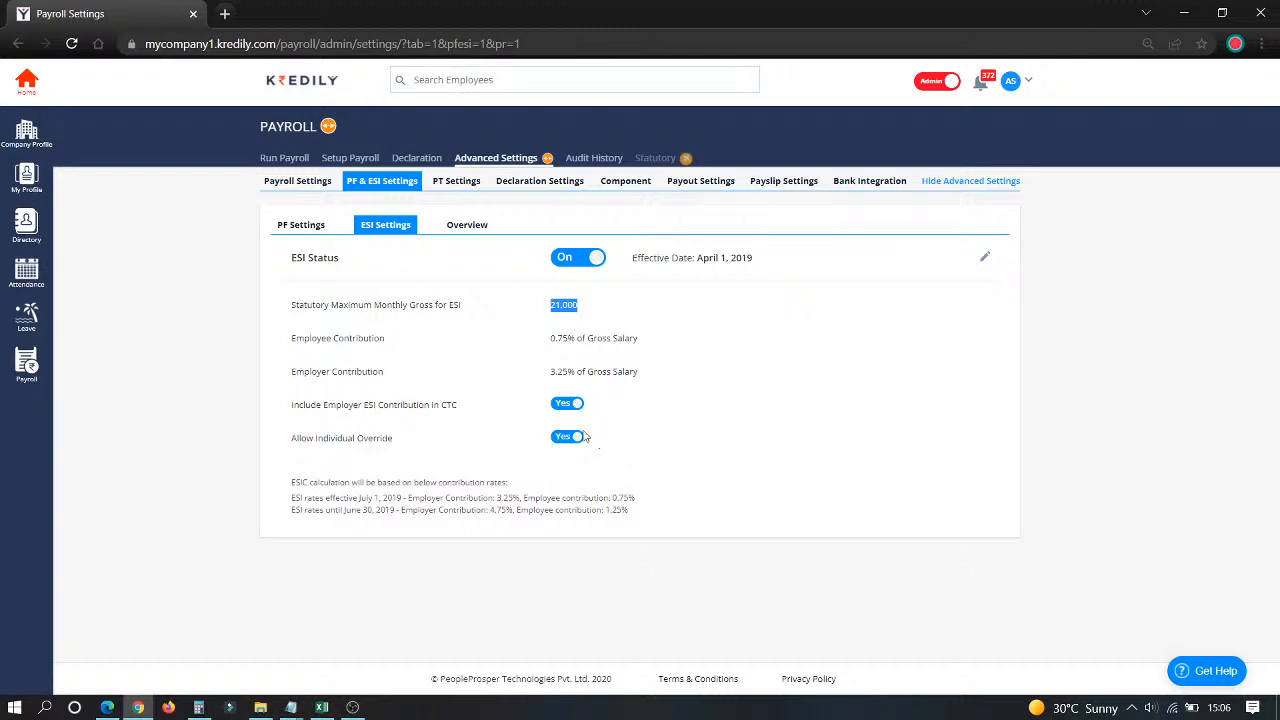
{"action": "left_click", "coordinate": [465, 236]}
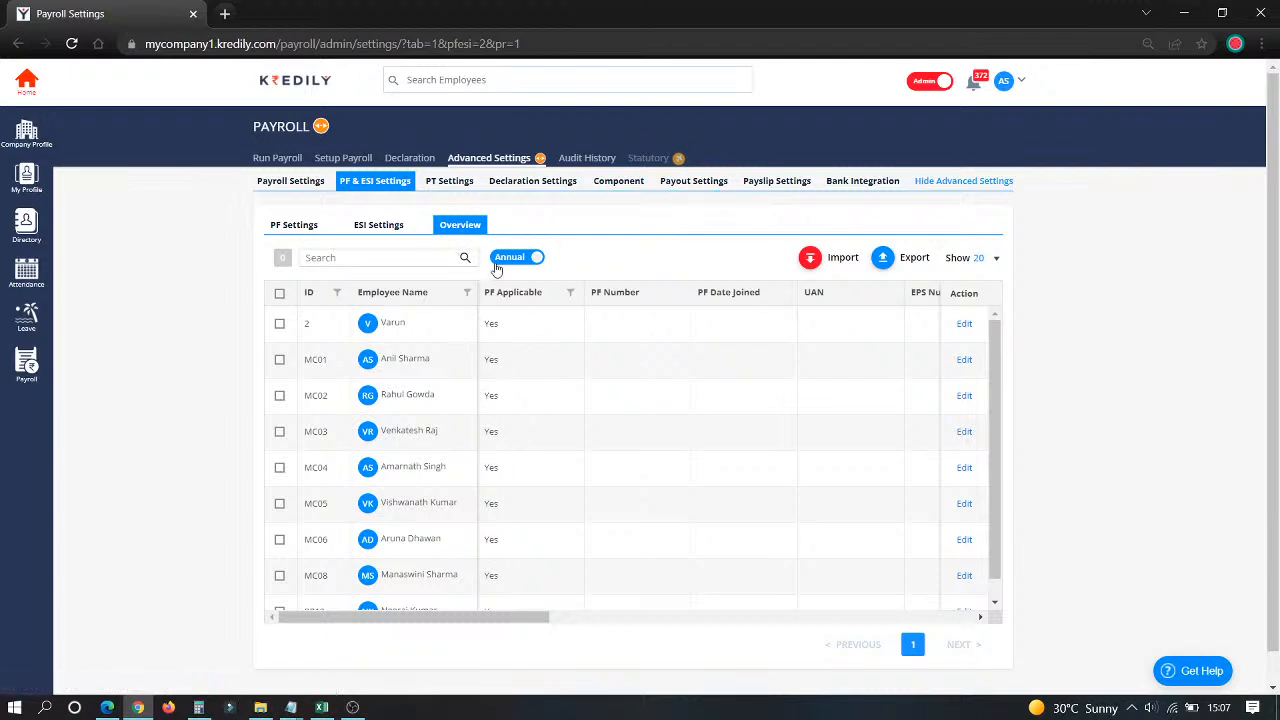
Step: Inspect one employee's PF, UAN, EPS and ESI number fields without saving, then open PT Settings
{"action": "left_click_drag", "start_coordinate": [480, 618], "coordinate": [905, 628]}
{"action": "left_click", "coordinate": [964, 325]}
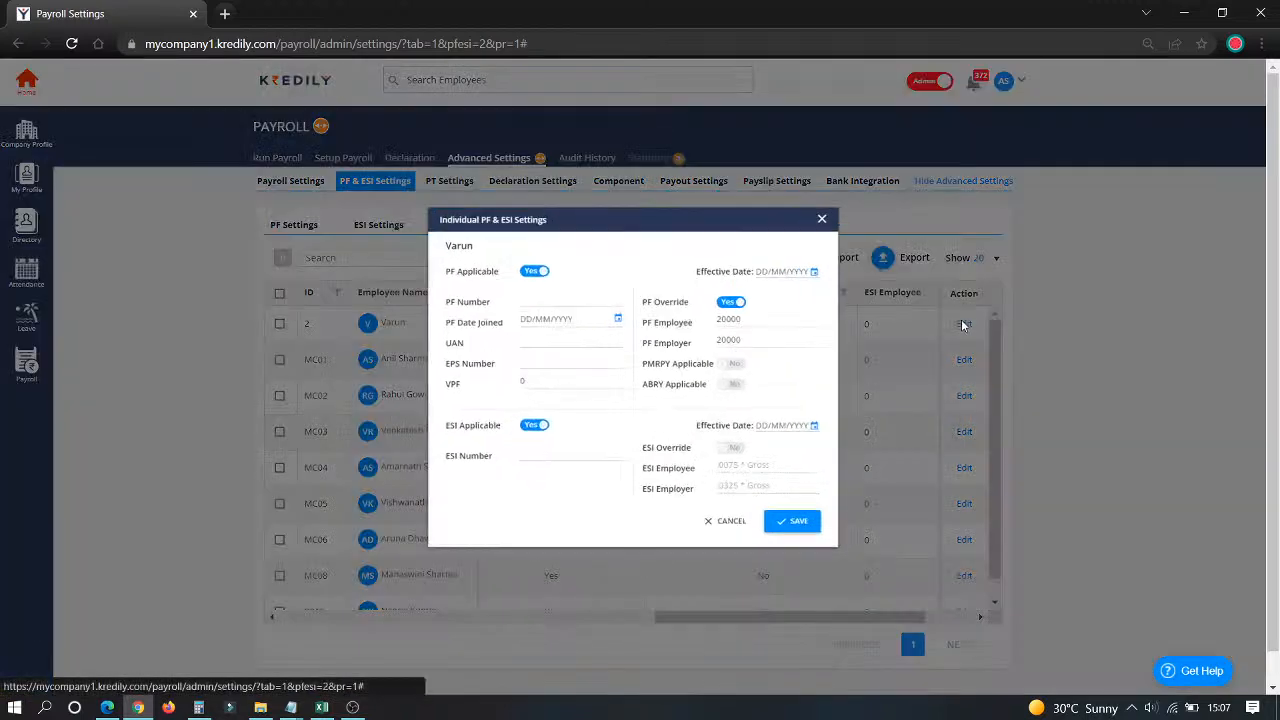
{"action": "left_click", "coordinate": [557, 292]}
{"action": "left_click", "coordinate": [557, 338]}
{"action": "left_click", "coordinate": [556, 363]}
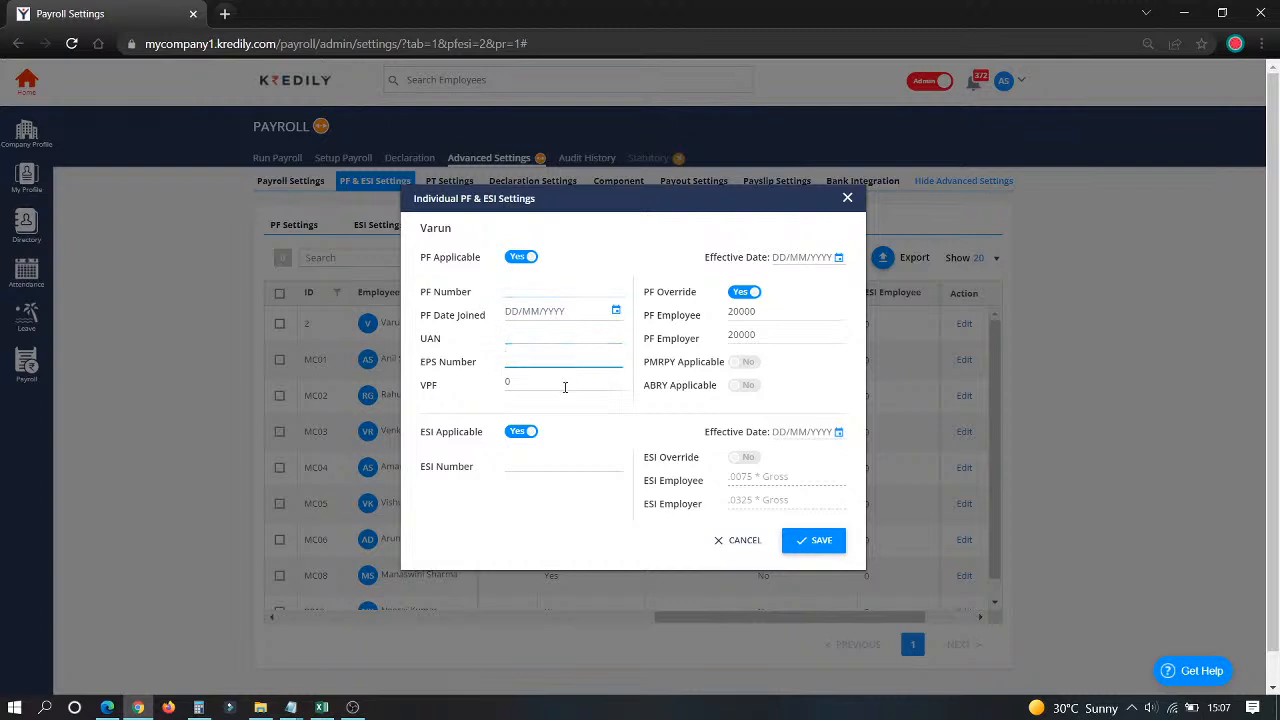
{"action": "left_click", "coordinate": [558, 456]}
{"action": "left_click", "coordinate": [744, 541]}
{"action": "left_click", "coordinate": [445, 184]}
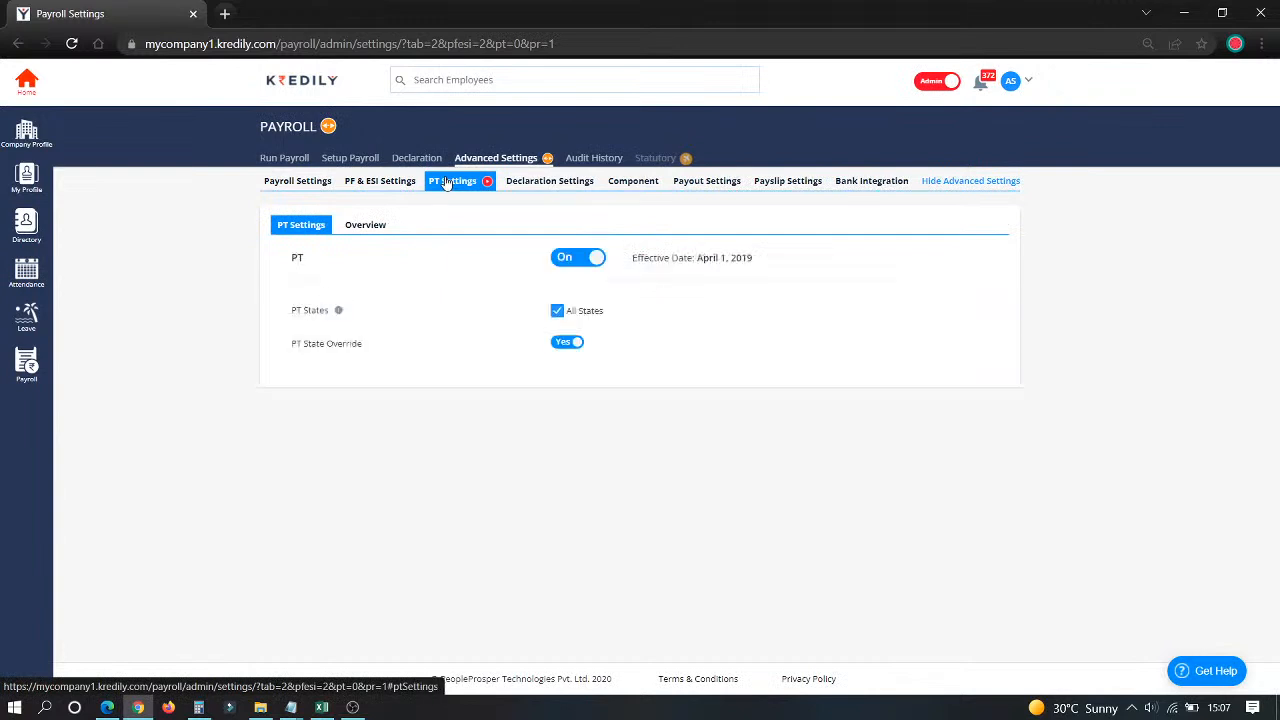
Step: Open Declaration Settings to see the 01/04/2021–02/03/2022 yearly window and mandatory proof submission
{"action": "left_click", "coordinate": [520, 185]}
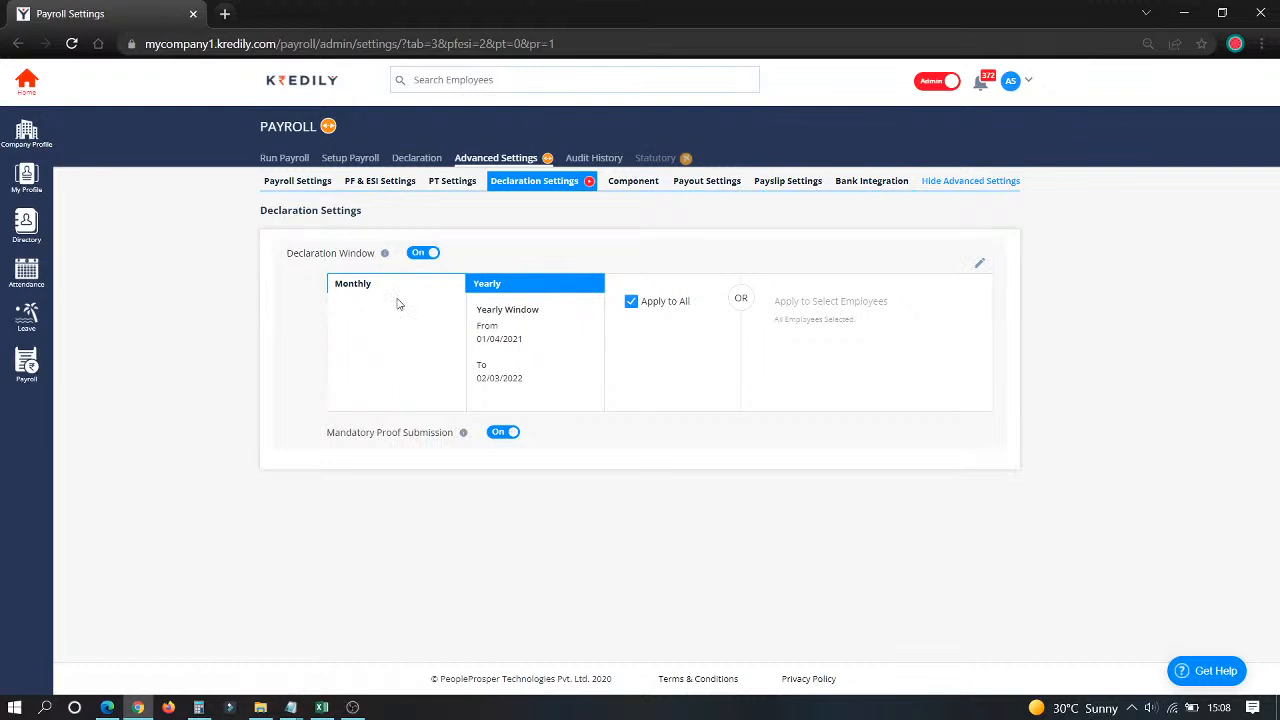
Step: Open the Component tab to view the Base salary structure's components
{"action": "left_click", "coordinate": [618, 186]}
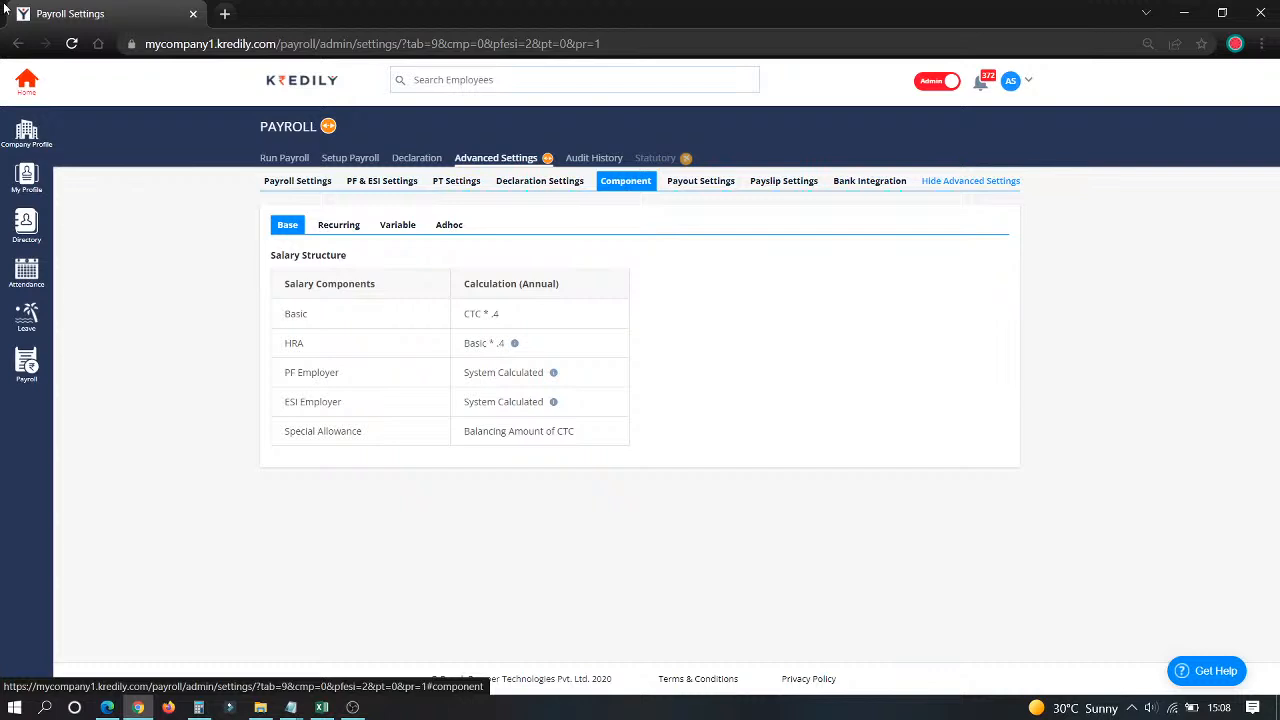
{"action": "left_click", "coordinate": [352, 230]}
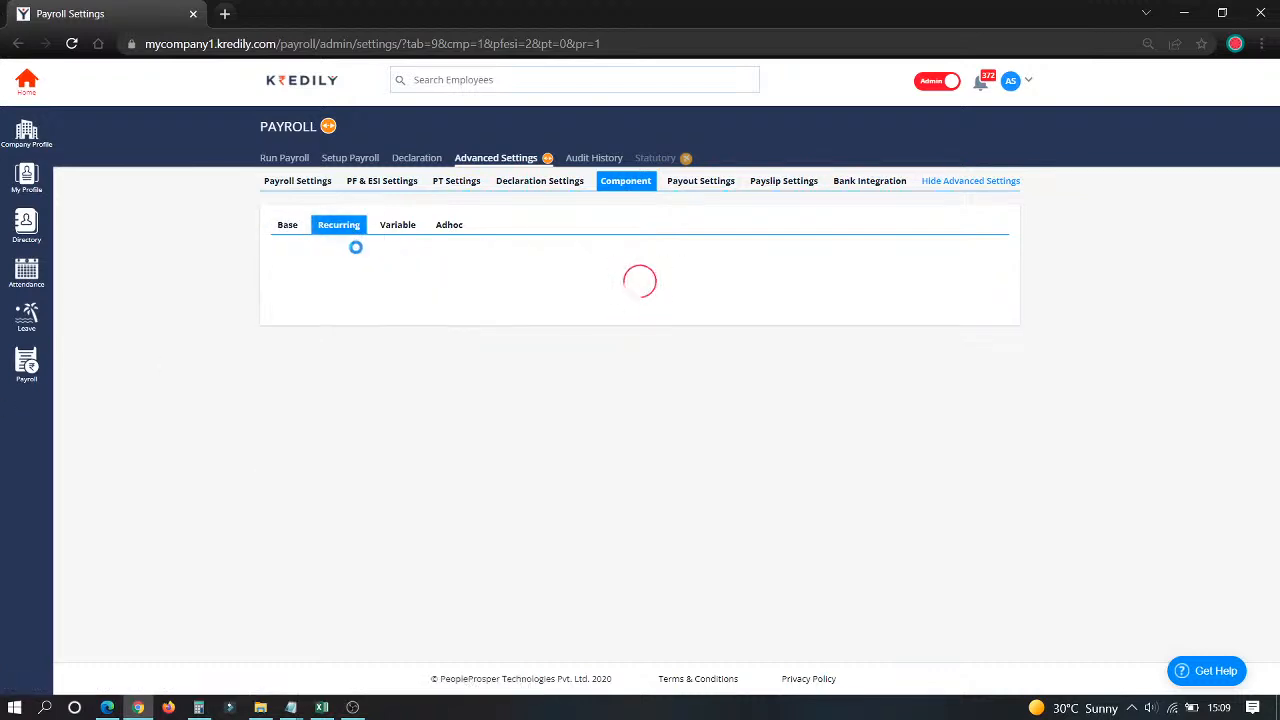
{"action": "scroll", "coordinate": [560, 530], "scroll_direction": "down", "scroll_amount": 3}
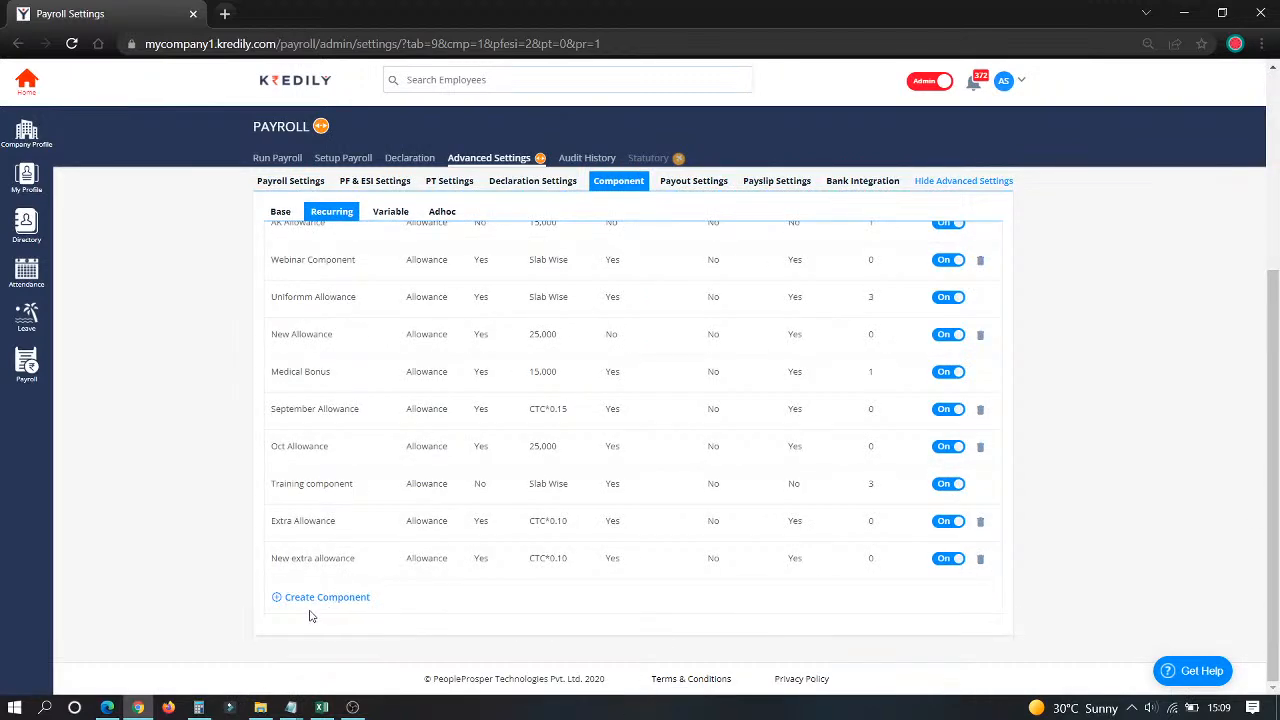
{"action": "scroll", "coordinate": [312, 610], "scroll_direction": "up", "scroll_amount": 3}
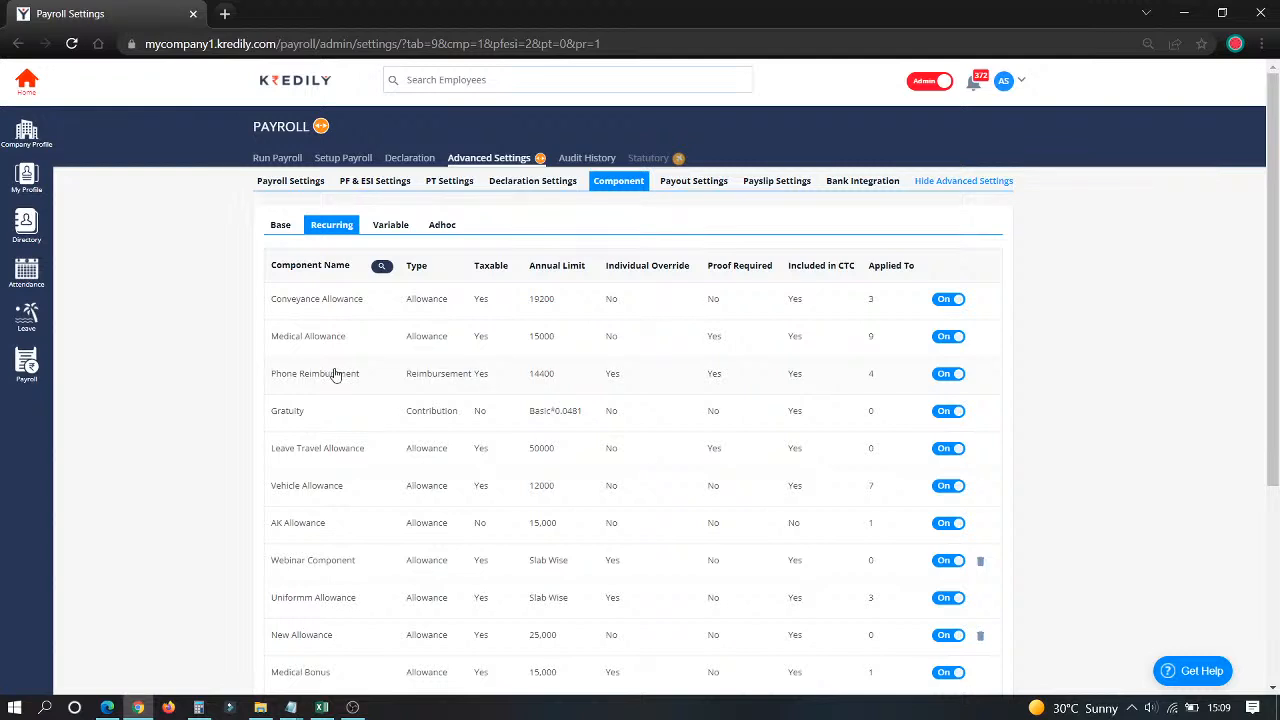
{"action": "scroll", "coordinate": [323, 381], "scroll_direction": "down", "scroll_amount": 3}
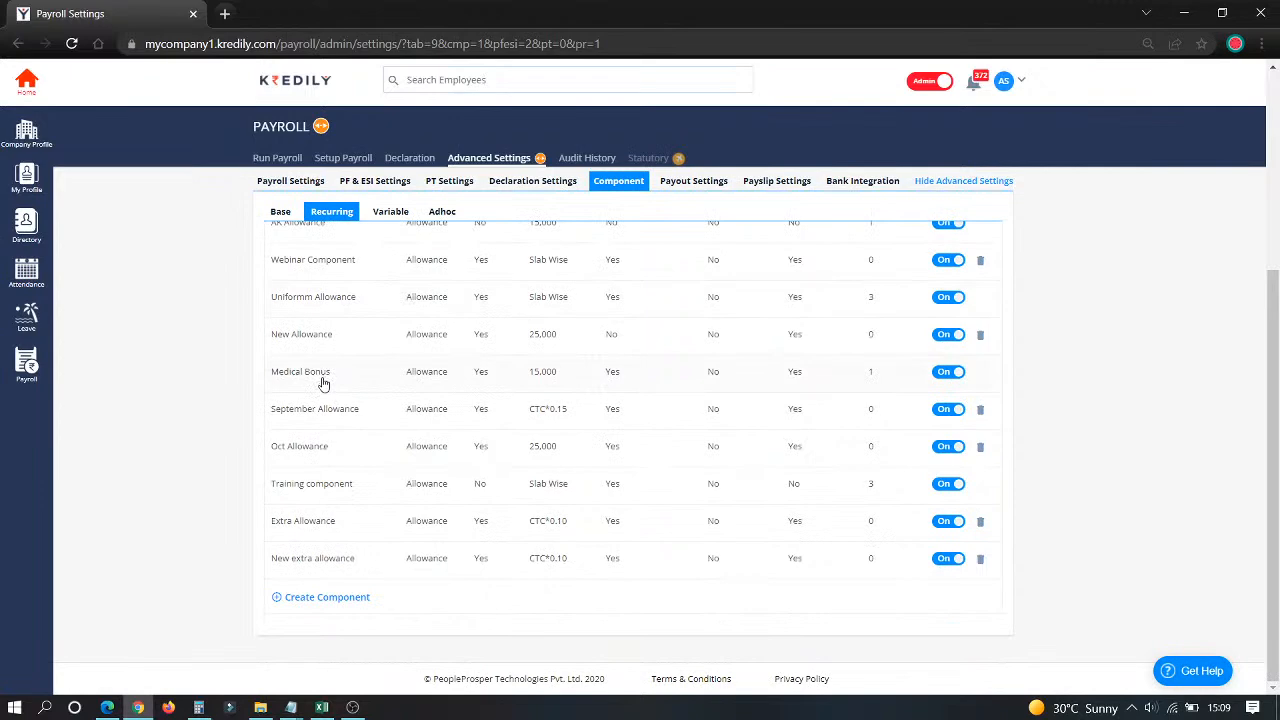
{"action": "scroll", "coordinate": [323, 383], "scroll_direction": "up", "scroll_amount": 3}
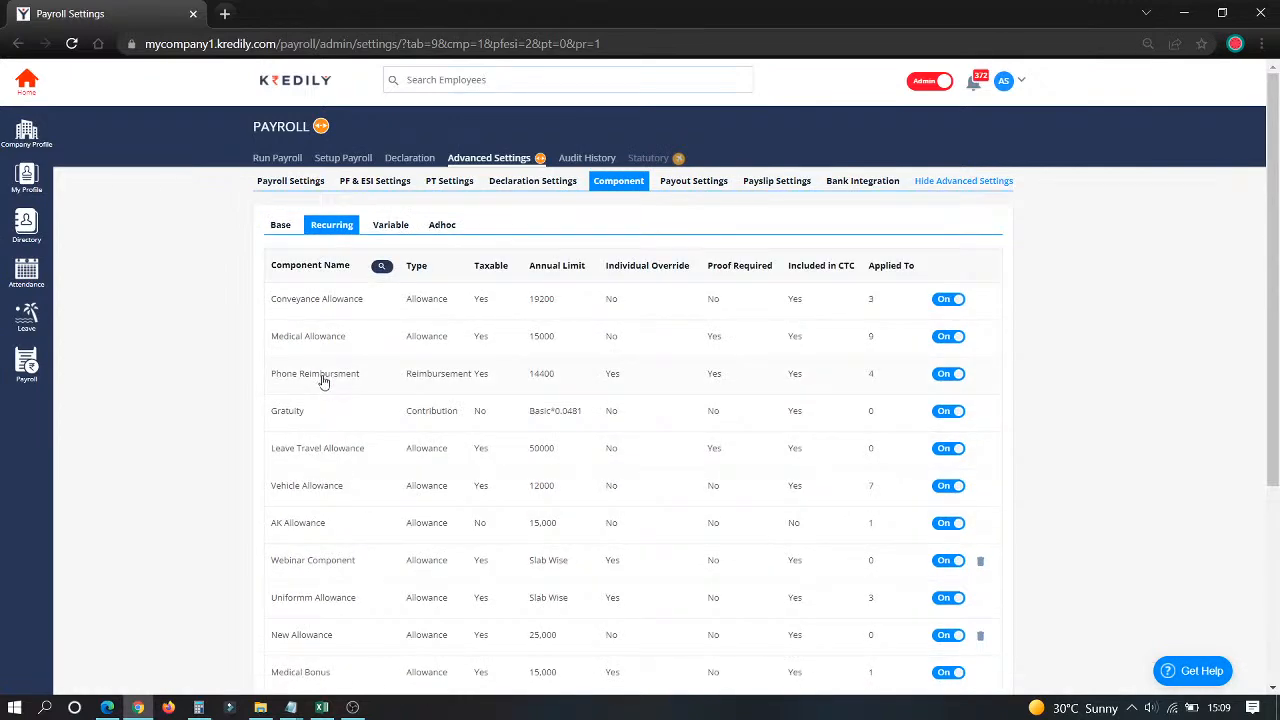
{"action": "scroll", "coordinate": [323, 381], "scroll_direction": "down", "scroll_amount": 3}
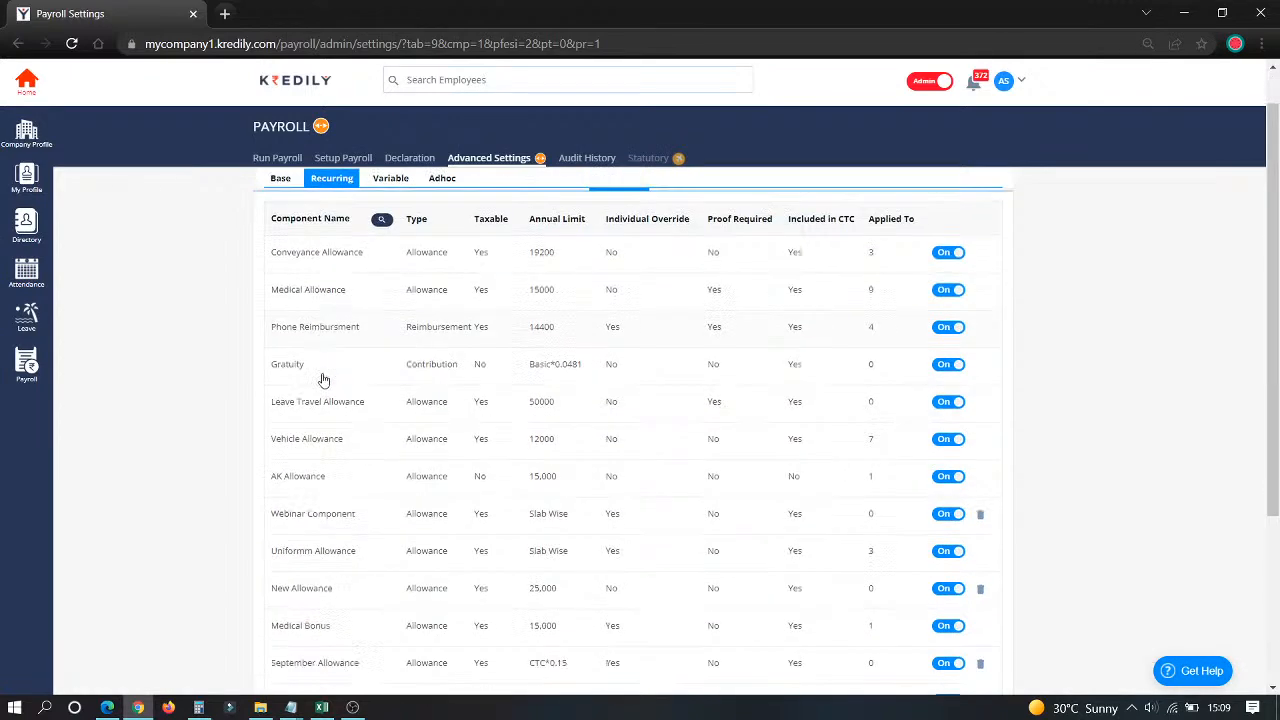
{"action": "left_click", "coordinate": [316, 600]}
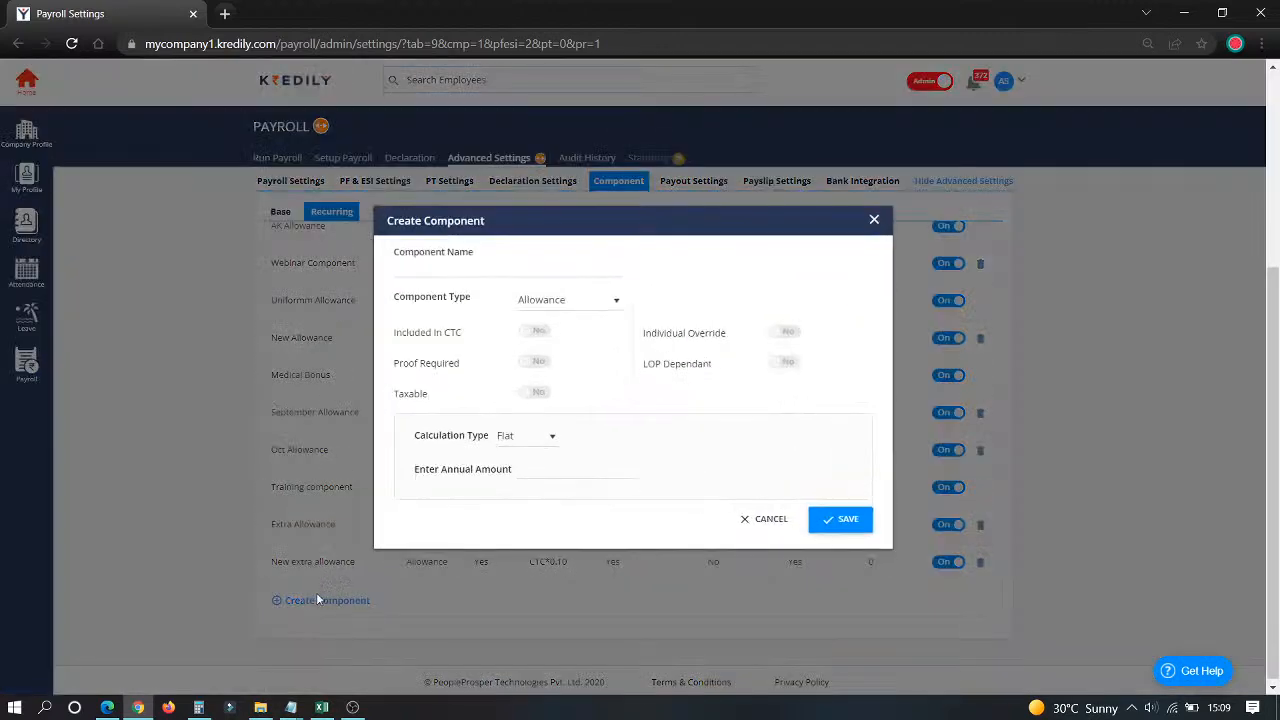
Step: Name the new allowance 'Mar2022 Allowance', keep type Allowance, include it in CTC and make it taxable
{"action": "left_click", "coordinate": [462, 266]}
{"action": "type", "text": "Mar"}
{"action": "type", "text": "2022"}
{"action": "type", "text": " Co"}
{"action": "type", "text": " Allowance"}
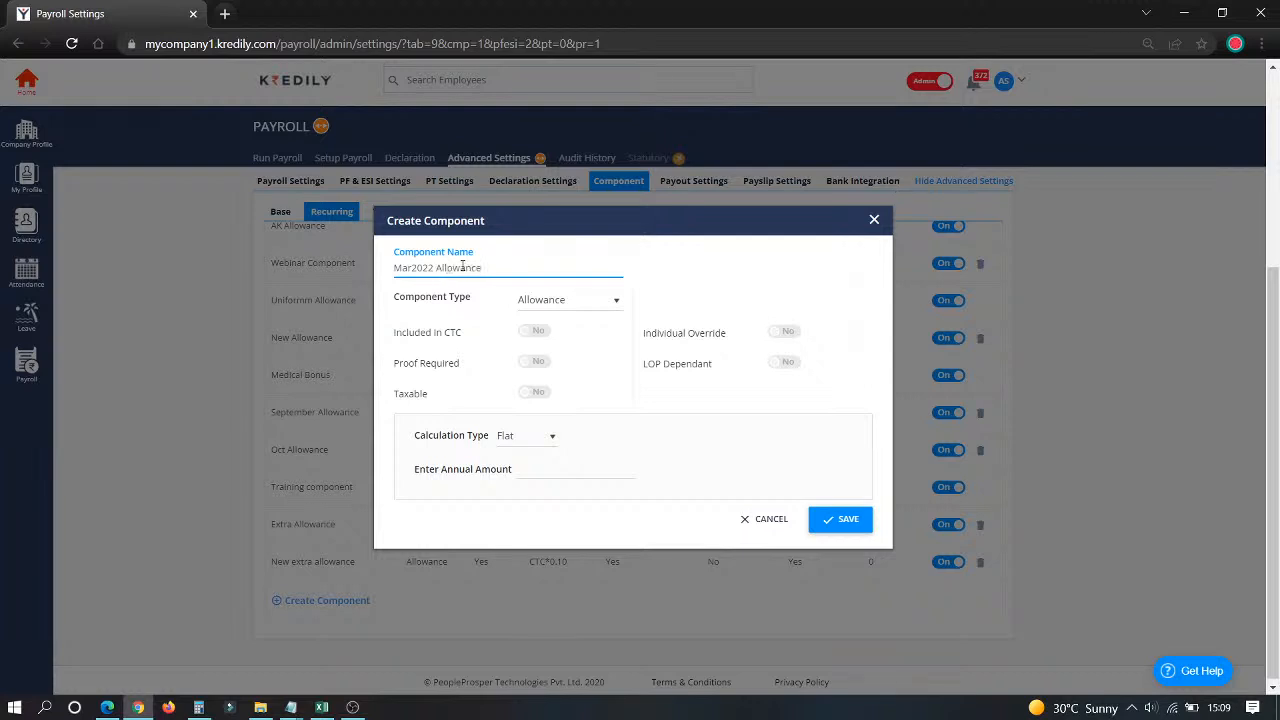
{"action": "left_click", "coordinate": [560, 300]}
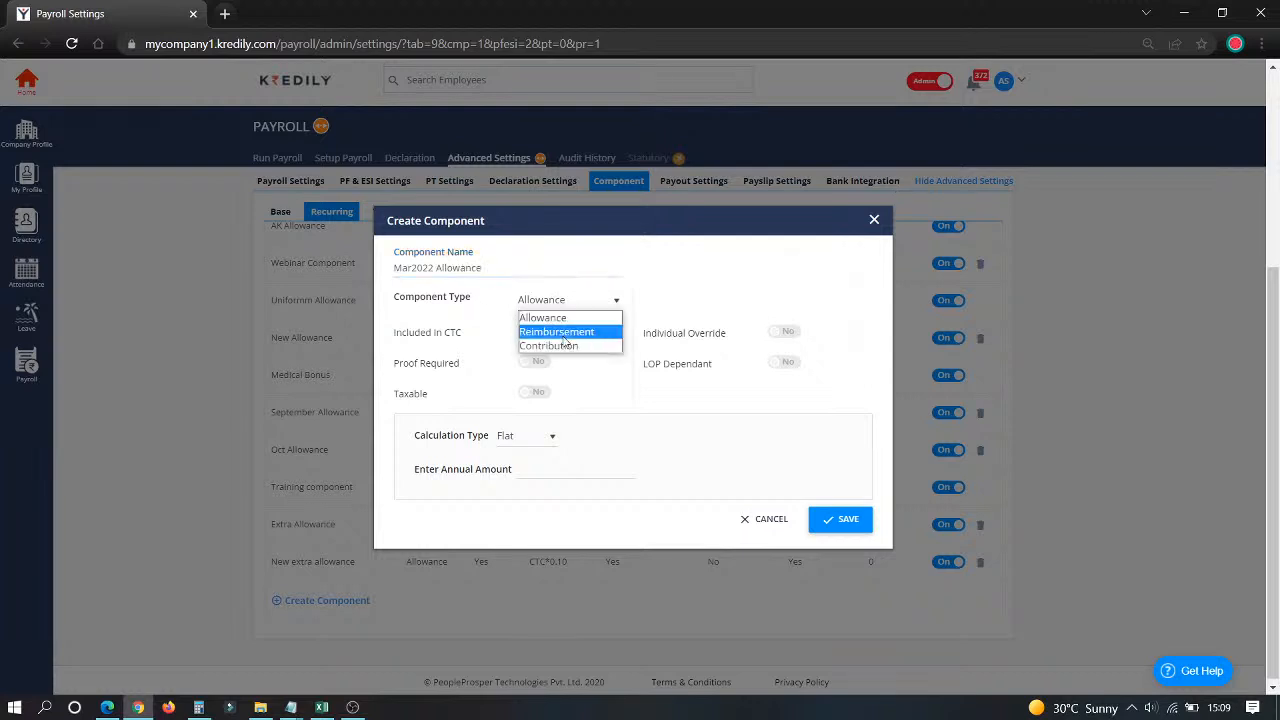
{"action": "left_click", "coordinate": [708, 283]}
{"action": "left_click", "coordinate": [546, 332]}
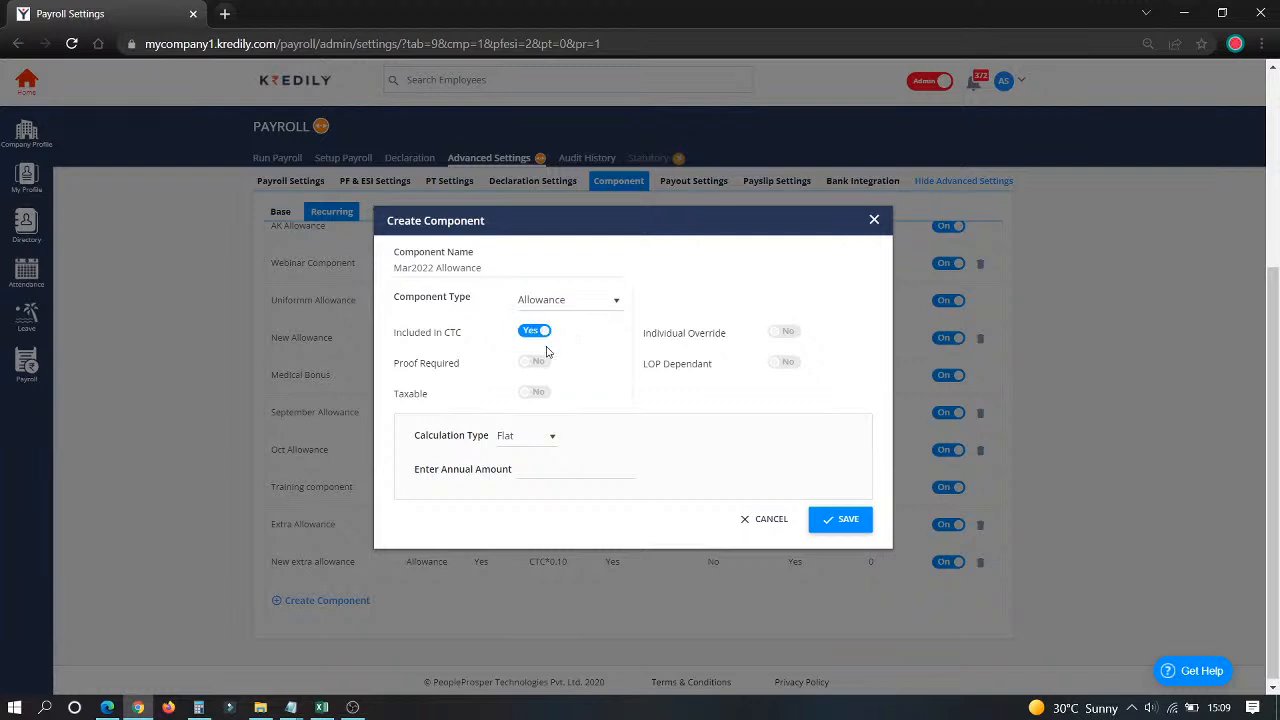
{"action": "left_click", "coordinate": [540, 393]}
Step: Try annual amounts of 25,000 and a CTC*0.12 formula, settling back on 25000
{"action": "left_click", "coordinate": [546, 468]}
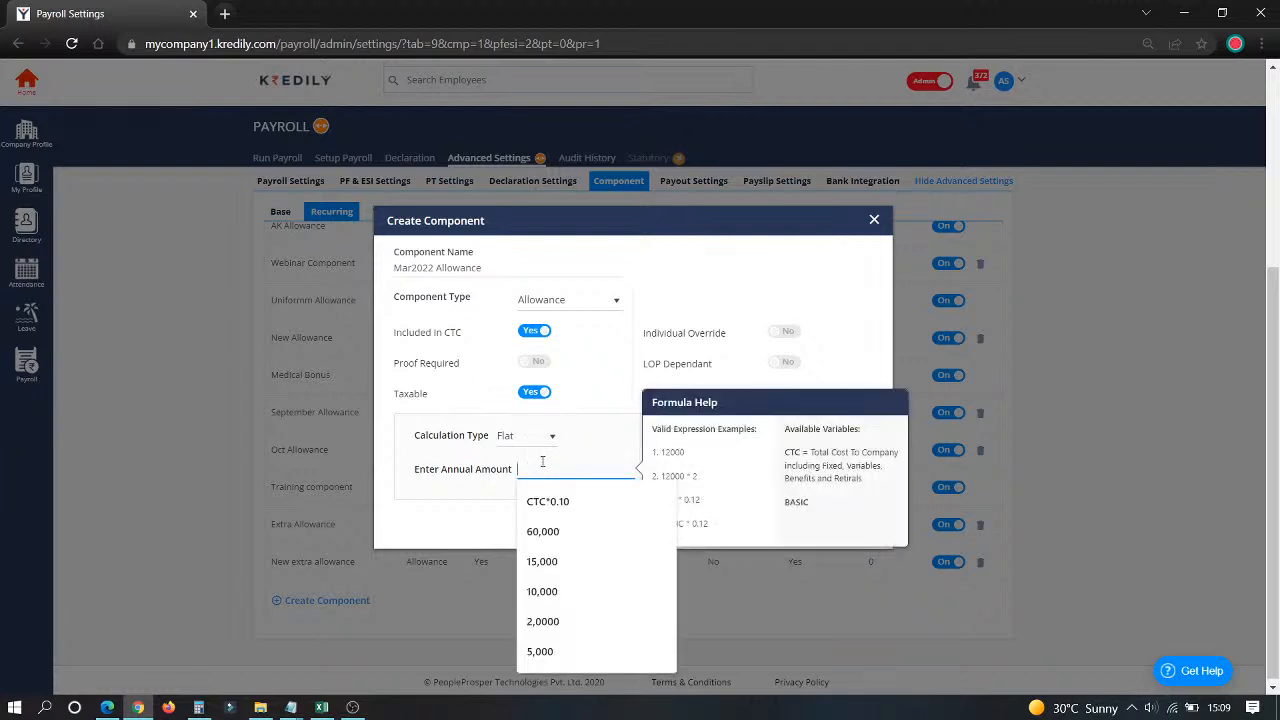
{"action": "type", "text": "25,000"}
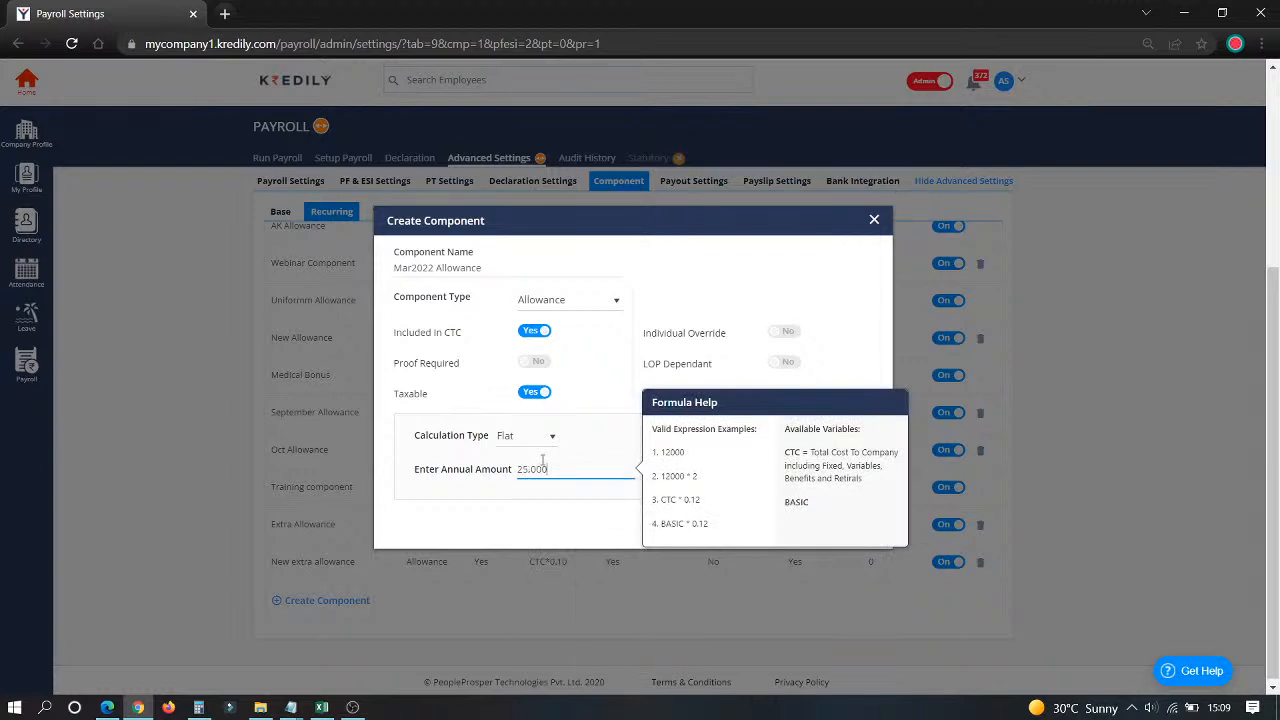
{"action": "left_click_drag", "start_coordinate": [549, 468], "coordinate": [506, 466]}
{"action": "type", "text": "CYC"}
{"action": "key", "text": "BackSpace"}
{"action": "type", "text": "TC*0"}
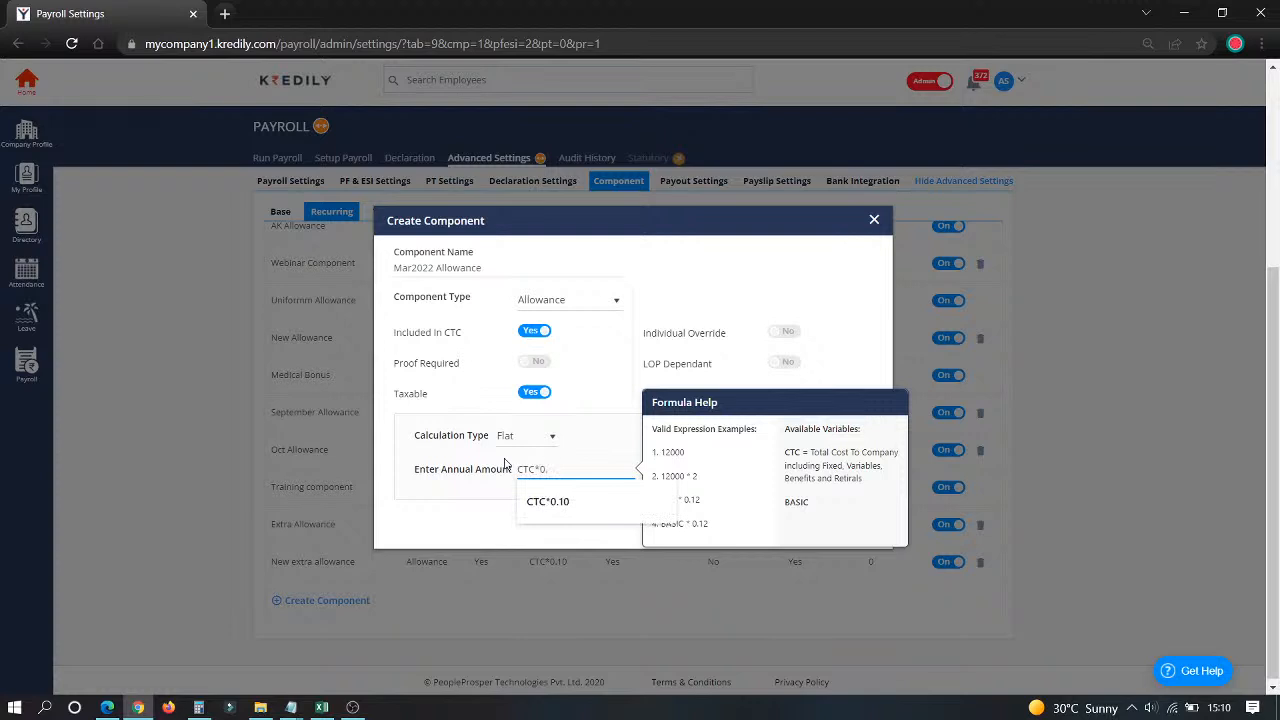
{"action": "type", "text": ".1"}
{"action": "key", "text": "BackSpace"}
{"action": "type", "text": "2"}
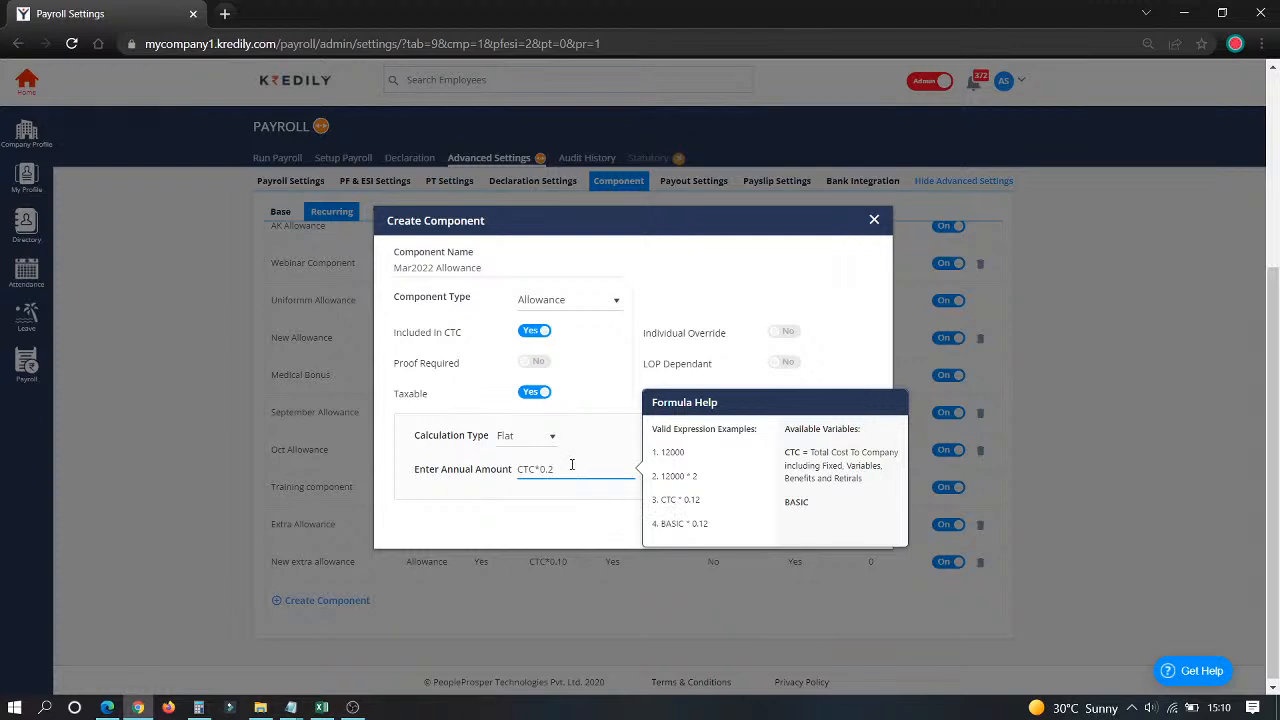
{"action": "left_click_drag", "start_coordinate": [572, 465], "coordinate": [506, 458]}
{"action": "type", "text": "25000"}
{"action": "left_click", "coordinate": [527, 440]}
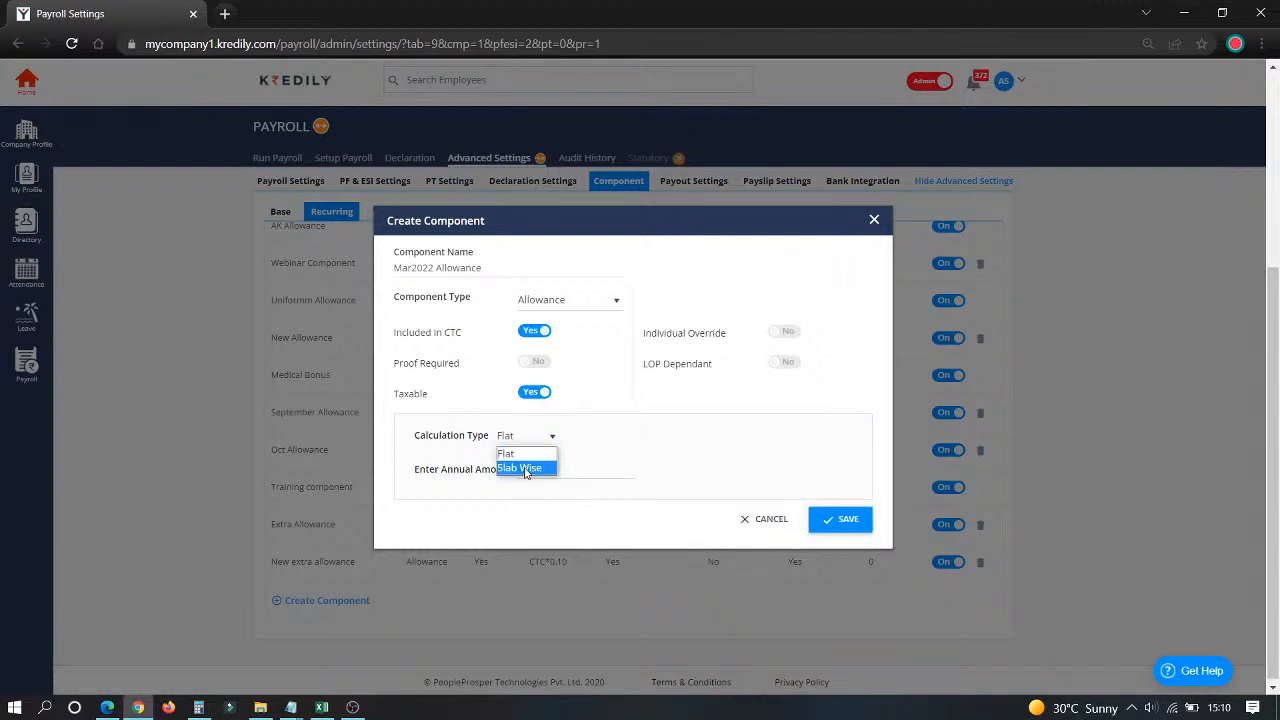
Step: Switch the allowance to Slab Wise with a first slab of 15,000 up to 3,00,000
{"action": "left_click", "coordinate": [526, 468]}
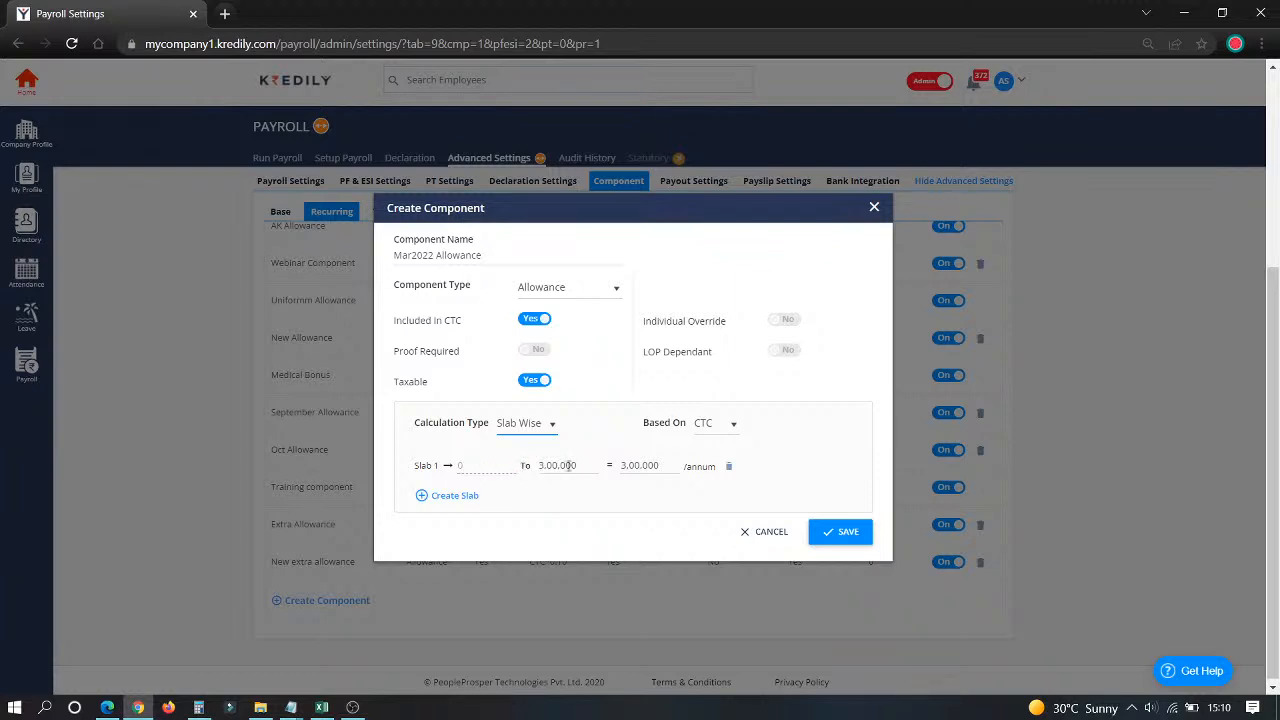
{"action": "left_click", "coordinate": [646, 468]}
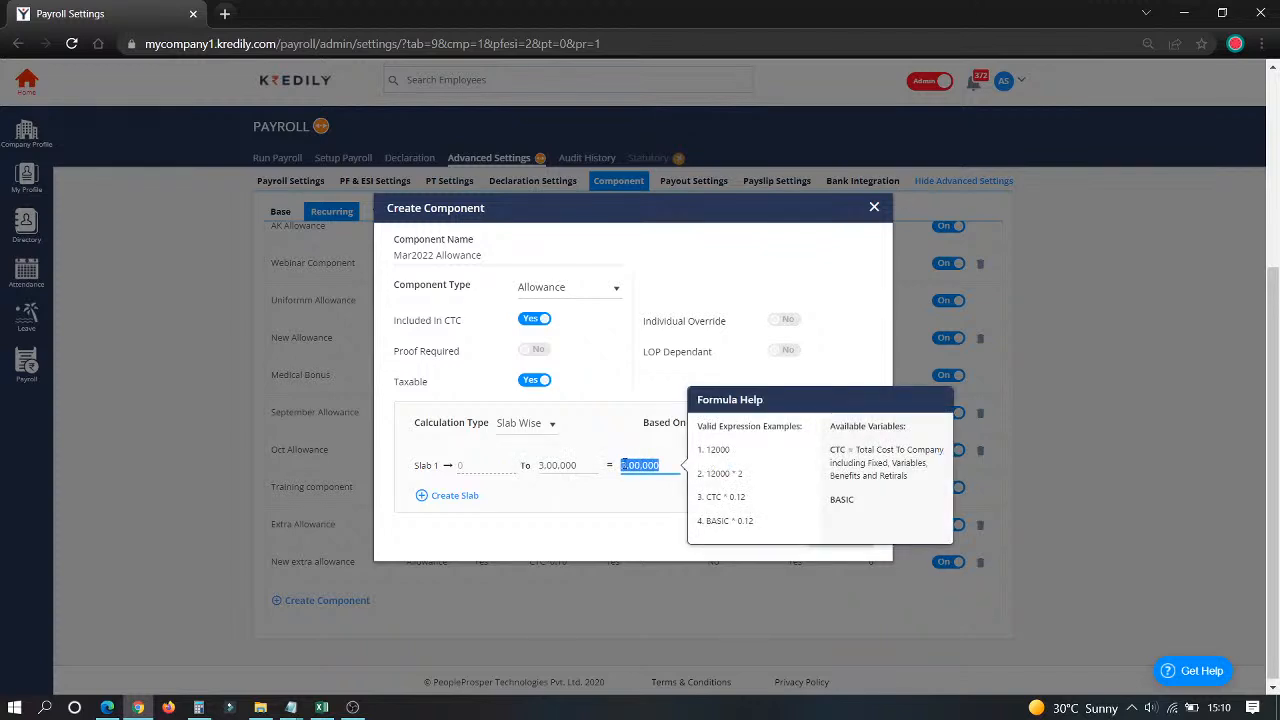
{"action": "key", "text": "BackSpace"}
{"action": "type", "text": "150000"}
Step: Add slabs of 25,000 up to 5,00,000 and 35,000 up to 10,00,000, then save
{"action": "left_click", "coordinate": [458, 497]}
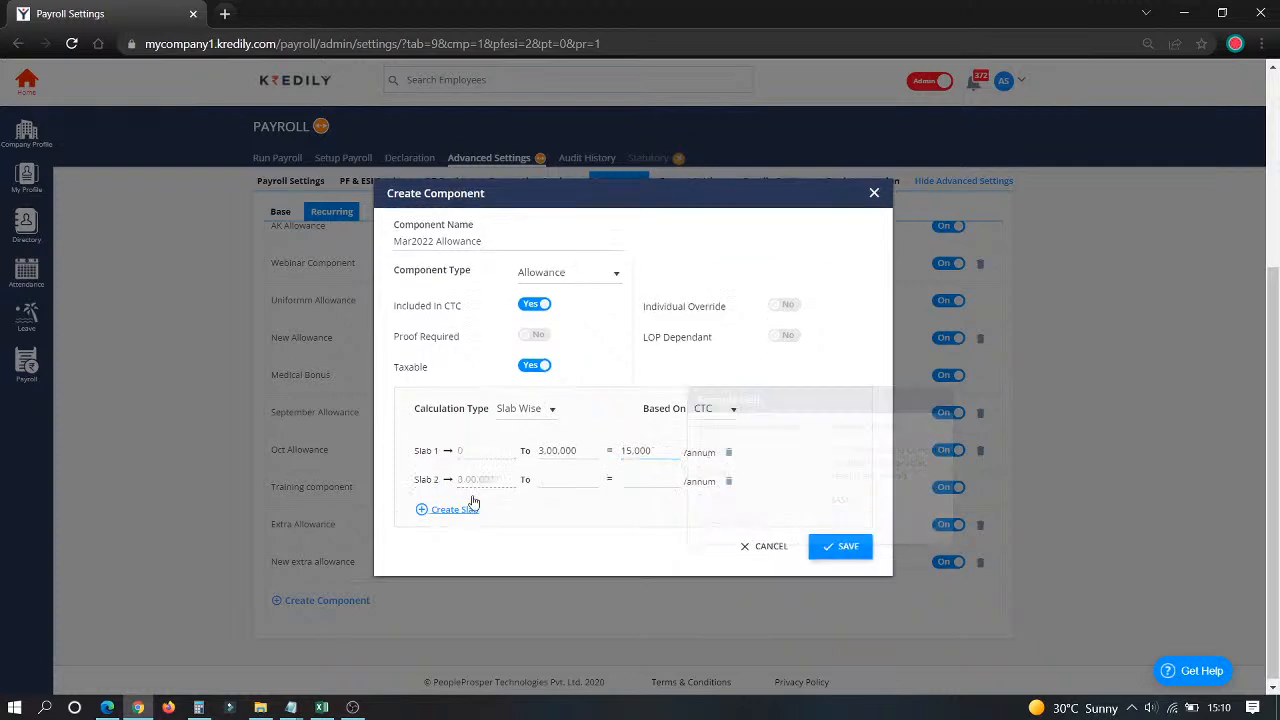
{"action": "left_click", "coordinate": [551, 476]}
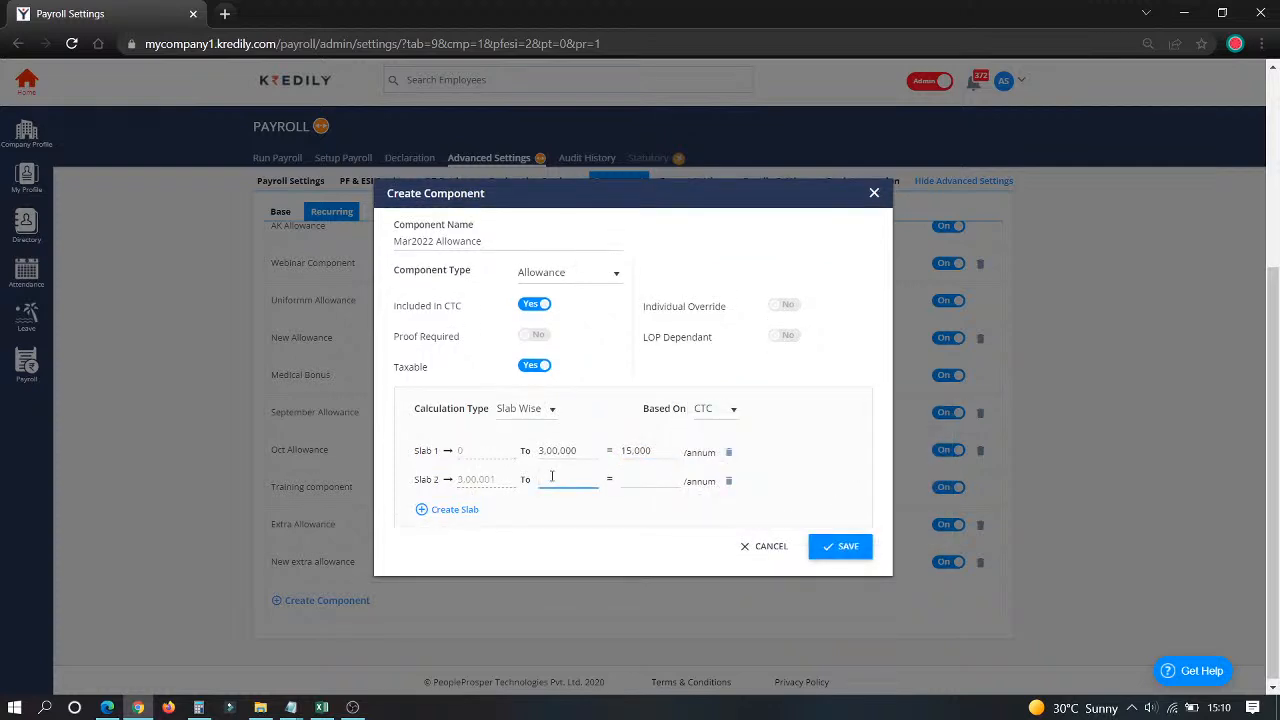
{"action": "type", "text": "500000"}
{"action": "left_click", "coordinate": [634, 482]}
{"action": "type", "text": "250000"}
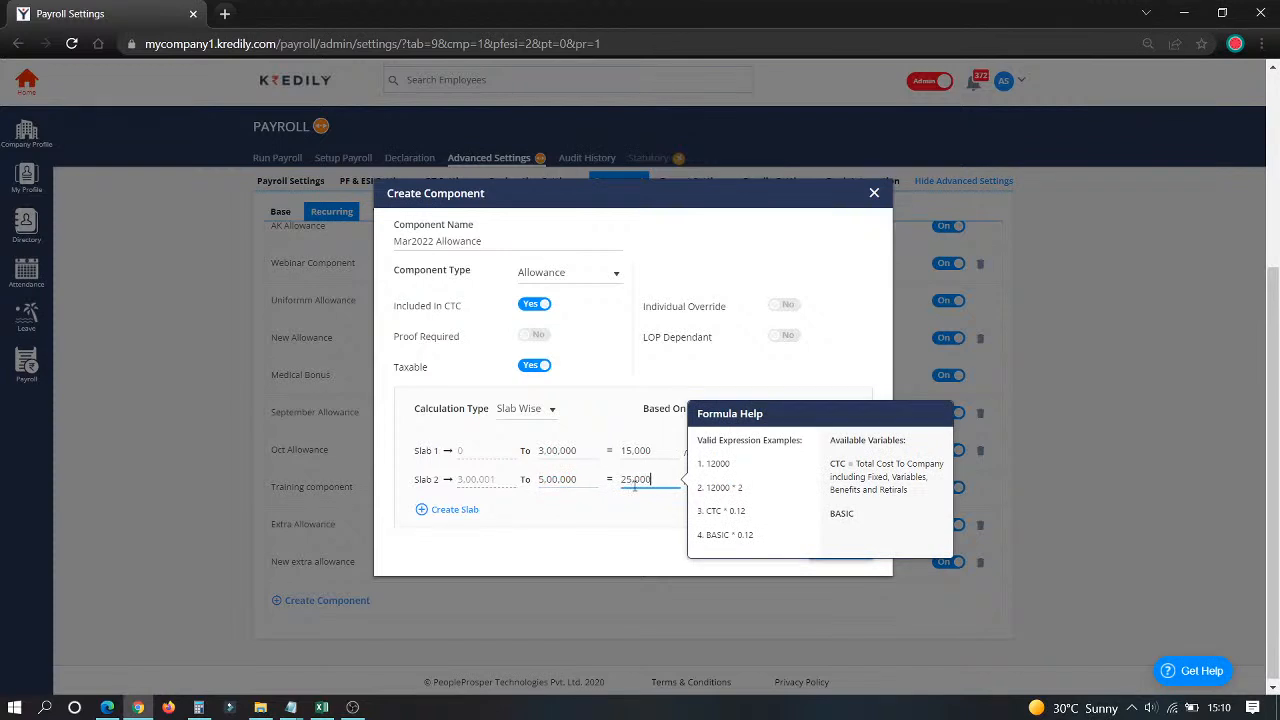
{"action": "left_click", "coordinate": [450, 509]}
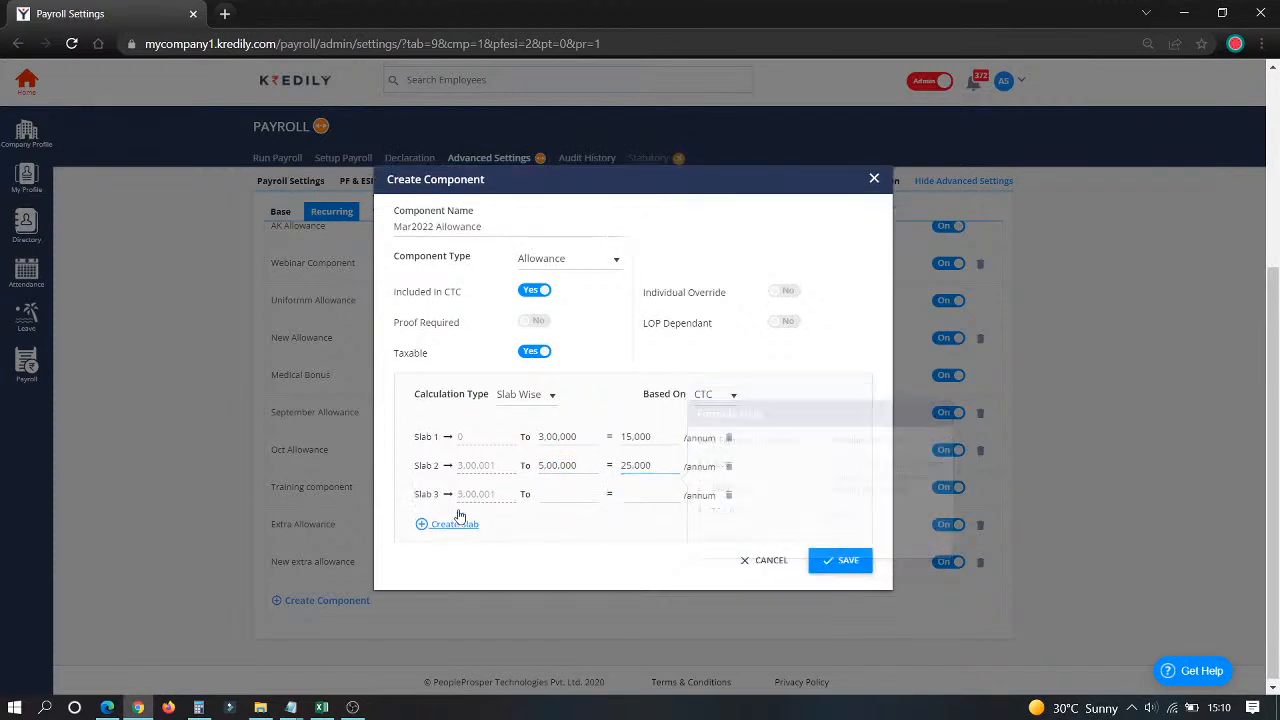
{"action": "left_click", "coordinate": [542, 494]}
{"action": "type", "text": "1000000"}
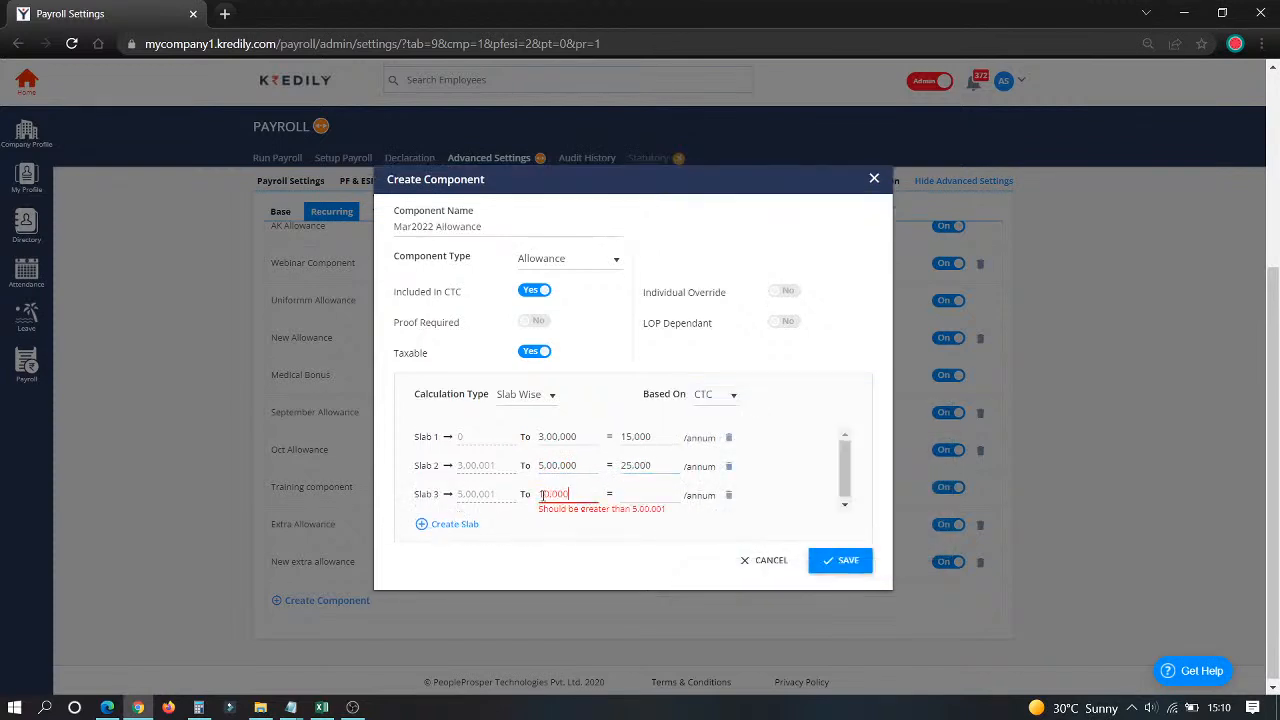
{"action": "left_click", "coordinate": [634, 494]}
{"action": "type", "text": "350000"}
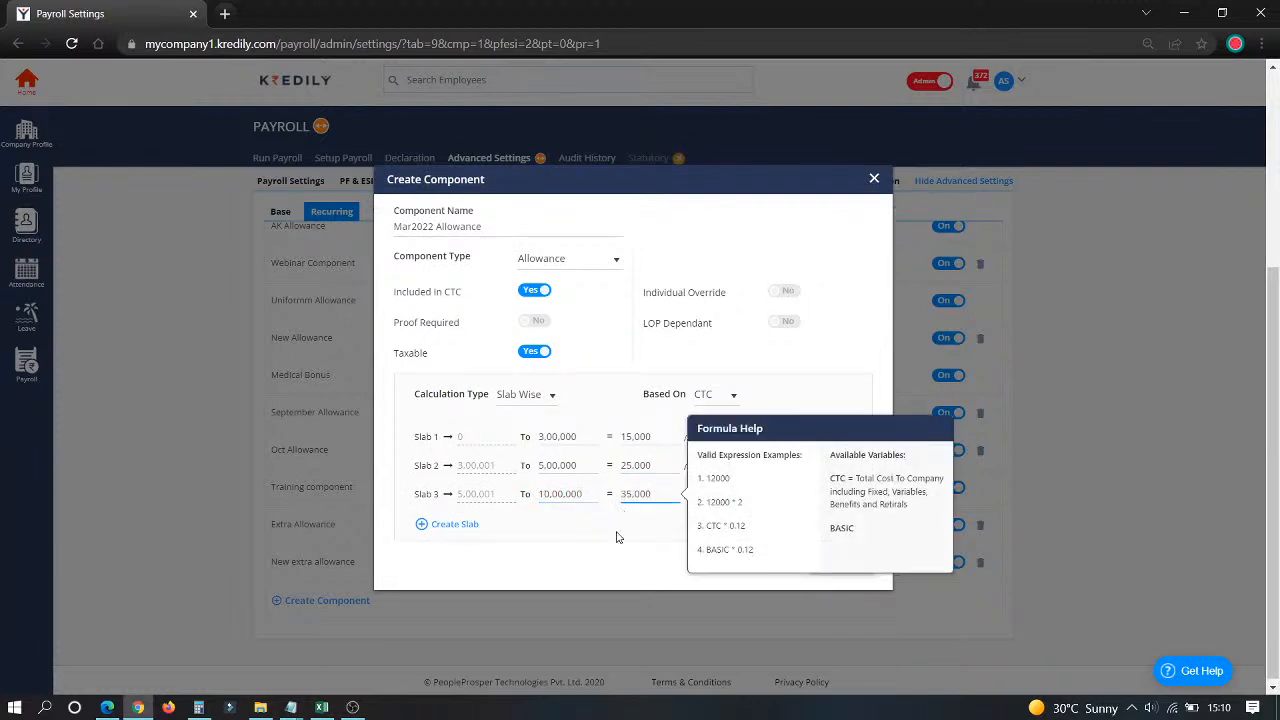
{"action": "left_click", "coordinate": [618, 534]}
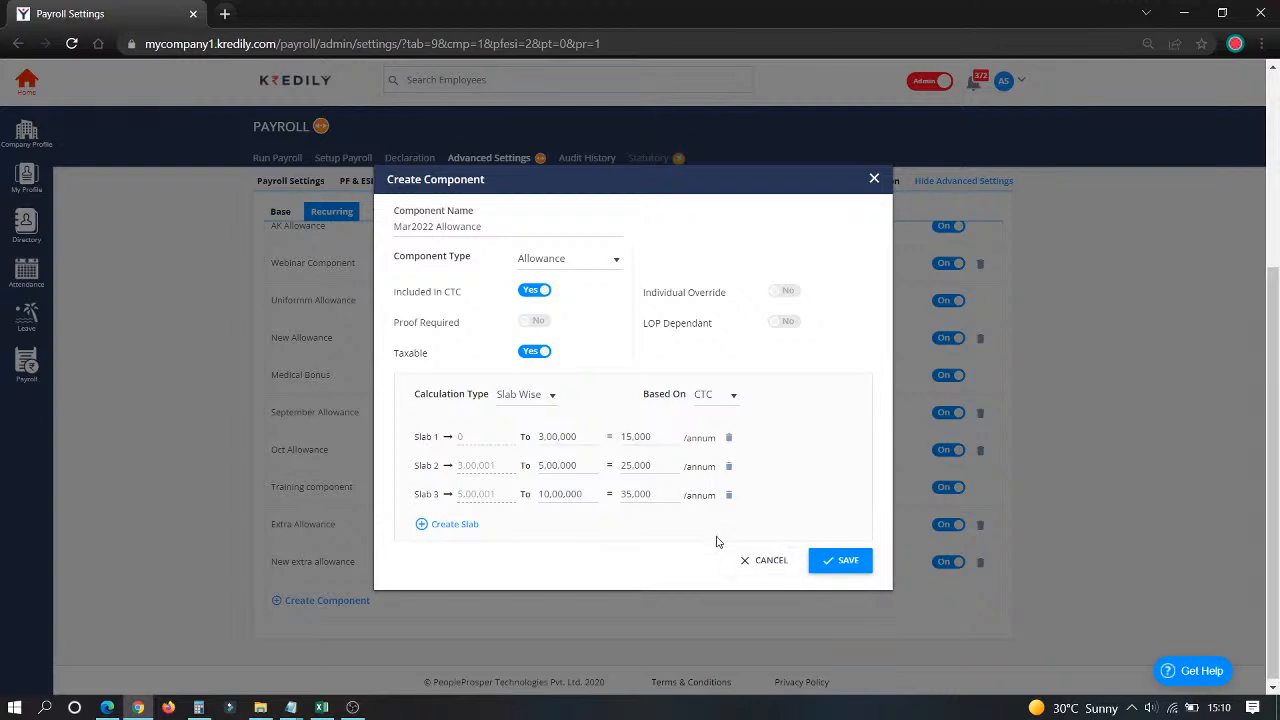
{"action": "left_click", "coordinate": [848, 563]}
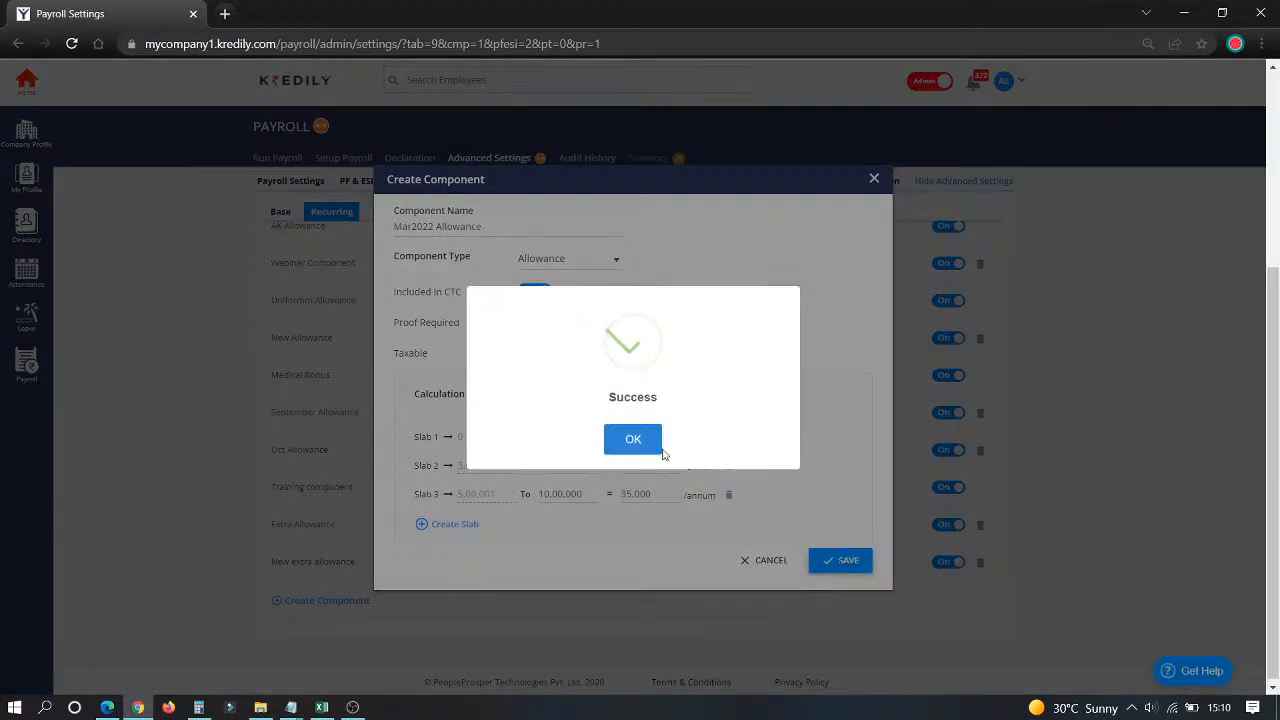
Step: Acknowledge the saved Mar2022 Allowance and show the Variable pay components list
{"action": "left_click", "coordinate": [636, 434]}
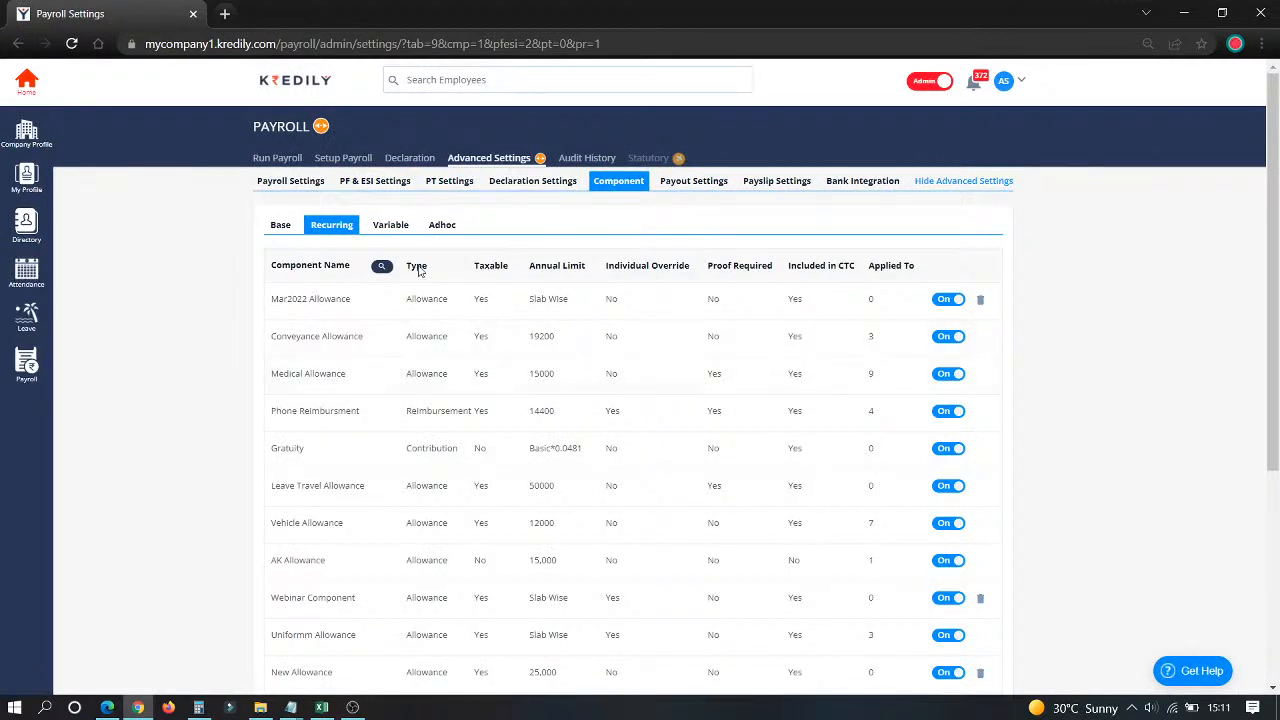
{"action": "left_click", "coordinate": [386, 234]}
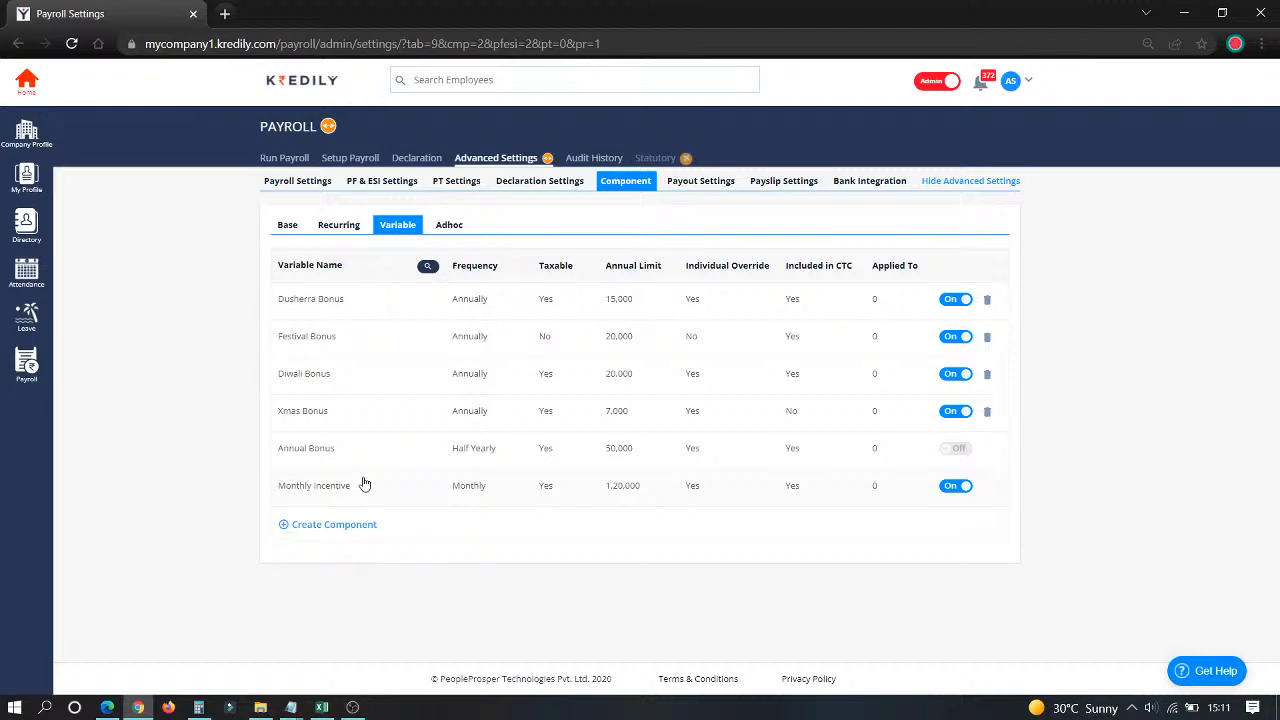
Step: Set the Annual Bonus payout frequency to Annually with August as the due month
{"action": "left_click", "coordinate": [318, 451]}
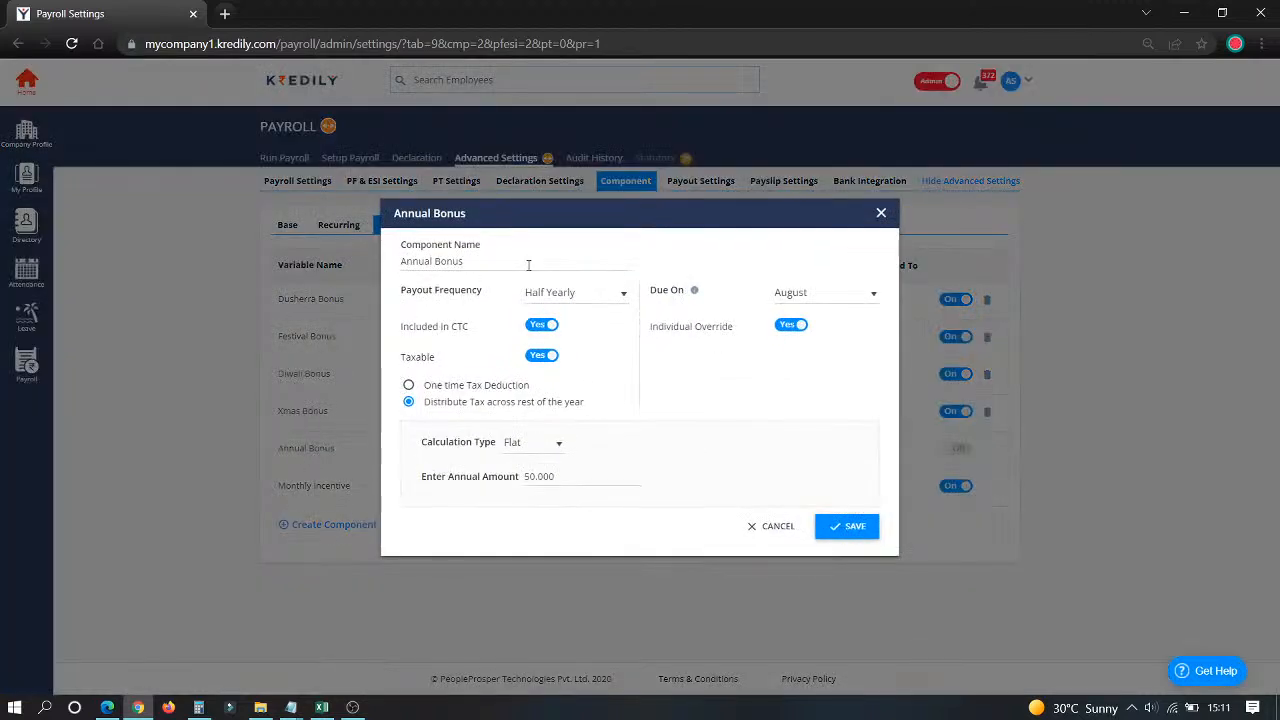
{"action": "left_click_drag", "start_coordinate": [479, 263], "coordinate": [387, 306]}
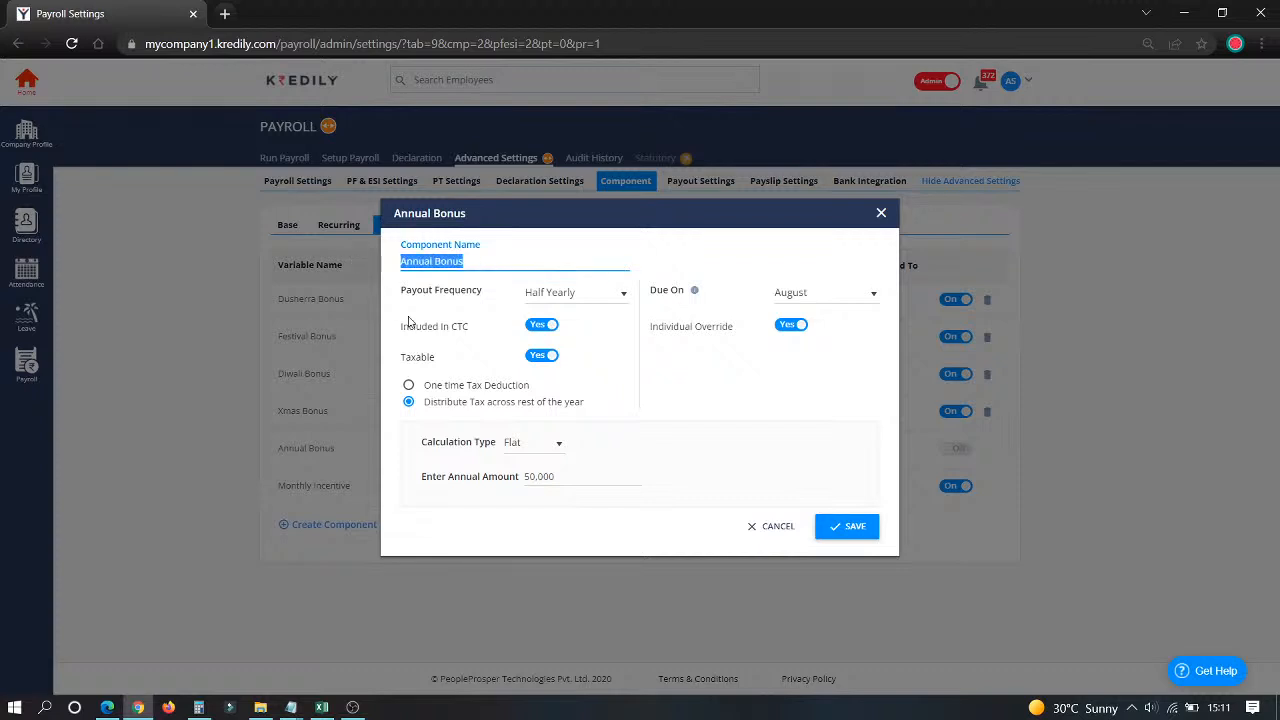
{"action": "left_click", "coordinate": [572, 294]}
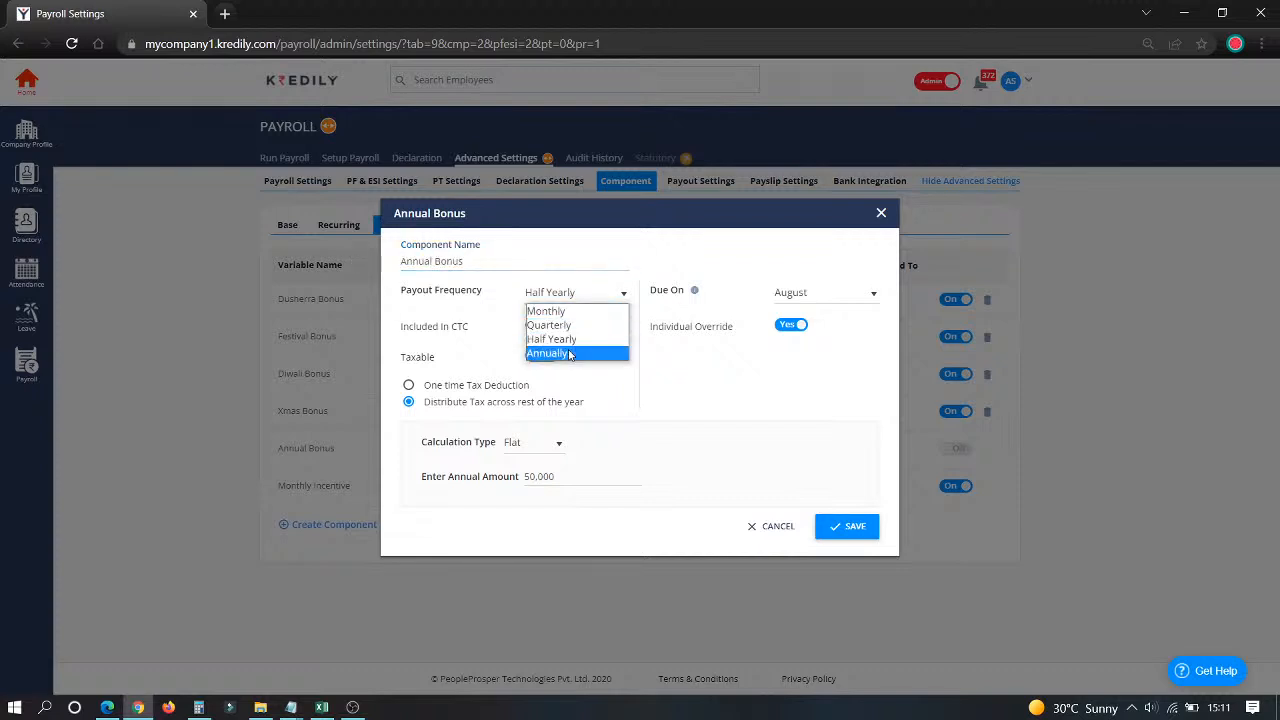
{"action": "left_click", "coordinate": [568, 354]}
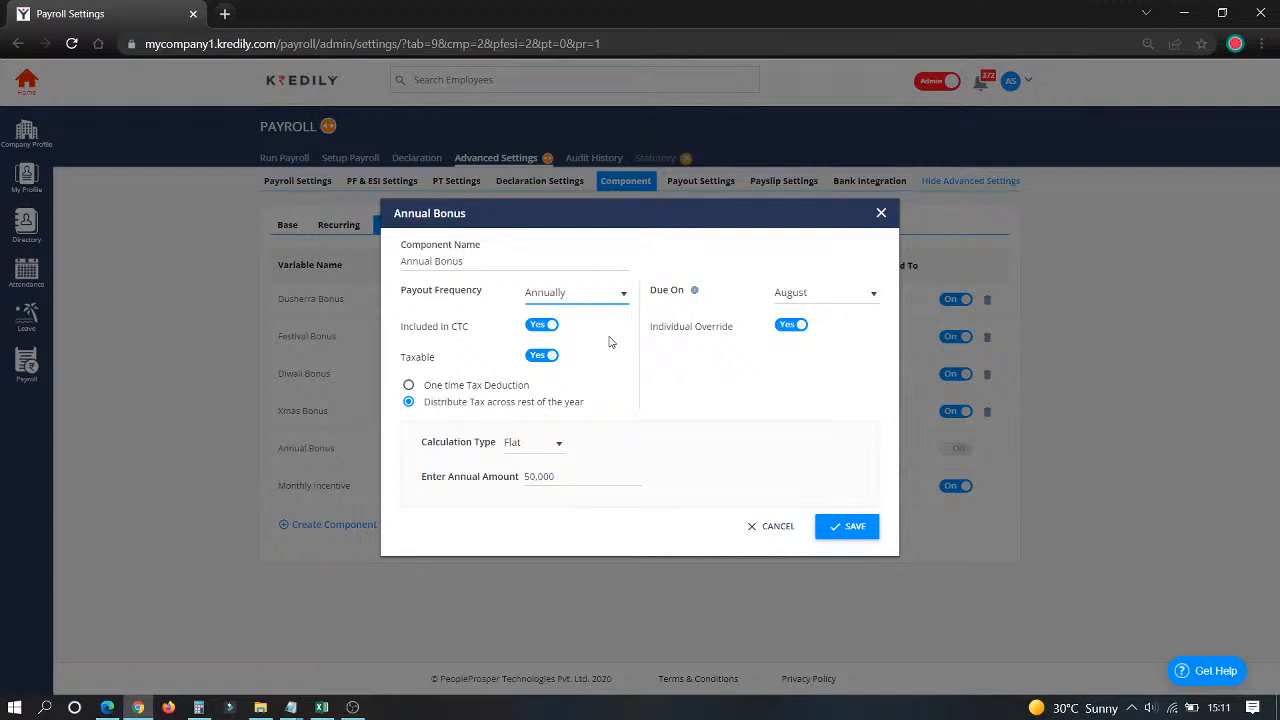
{"action": "left_click", "coordinate": [798, 292]}
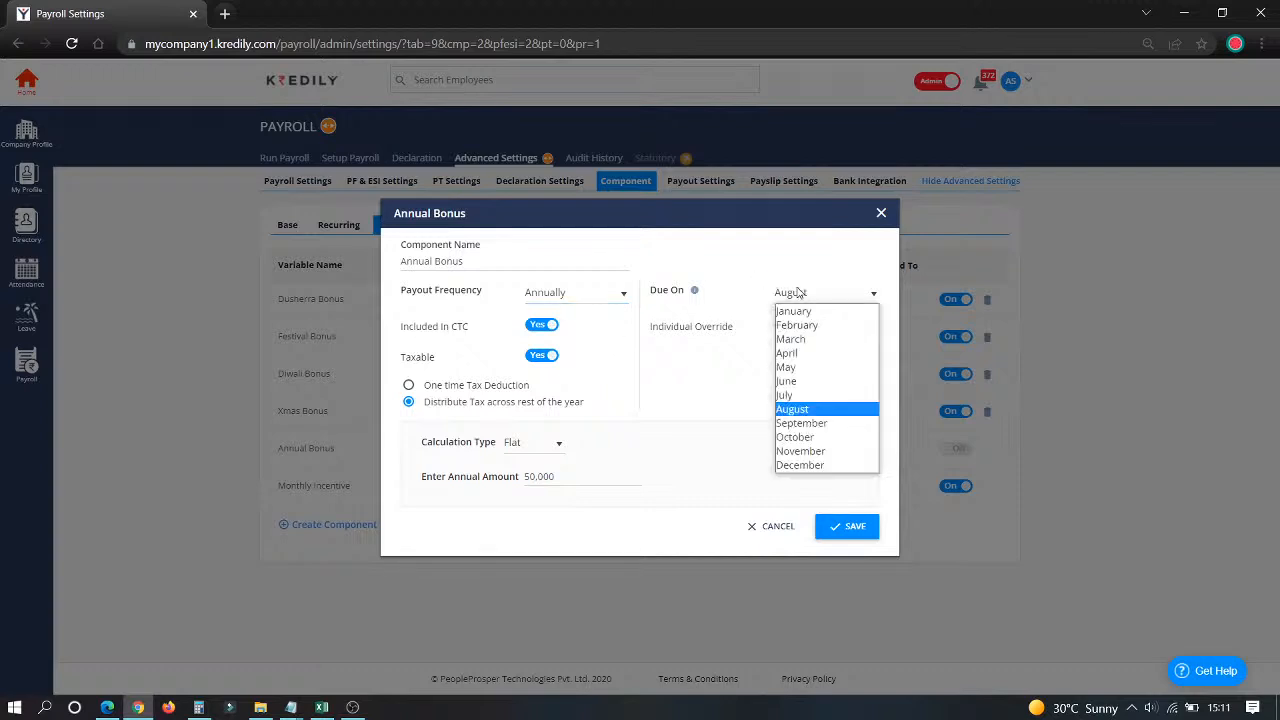
{"action": "left_click", "coordinate": [818, 412]}
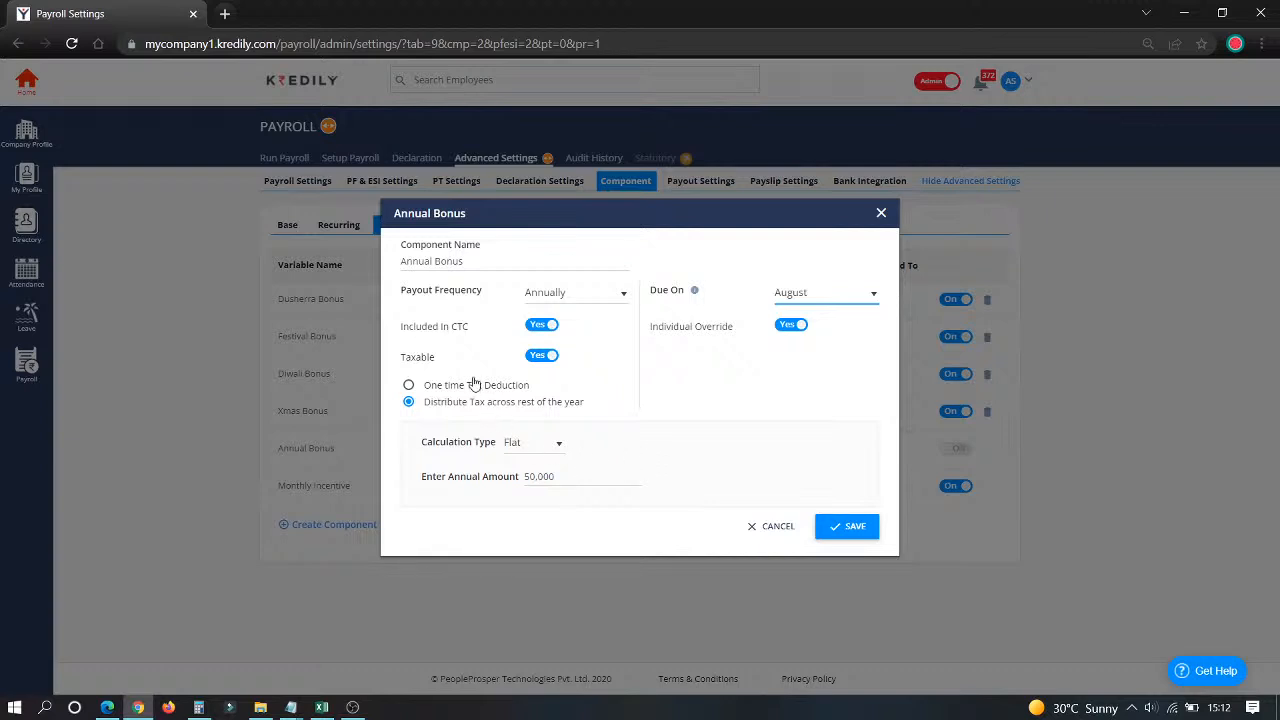
Step: Keep the Annual Bonus as a Flat 50,000 and save it
{"action": "left_click", "coordinate": [531, 453]}
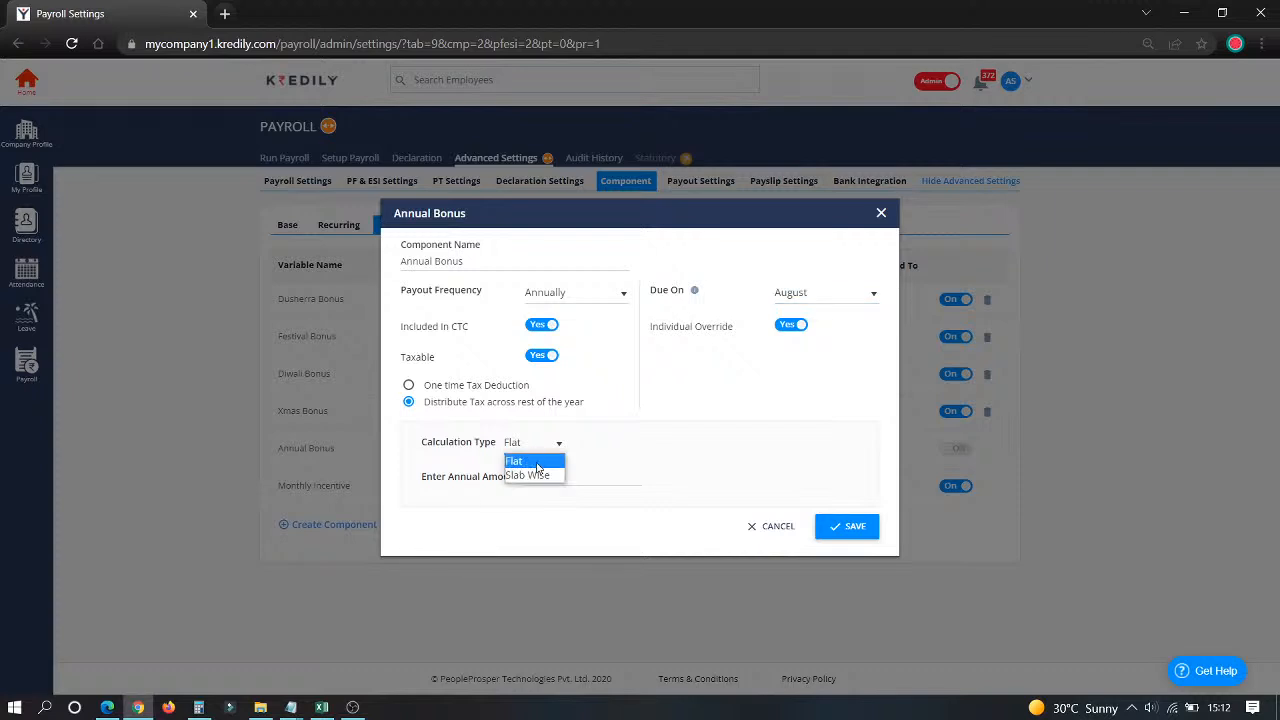
{"action": "left_click", "coordinate": [661, 421]}
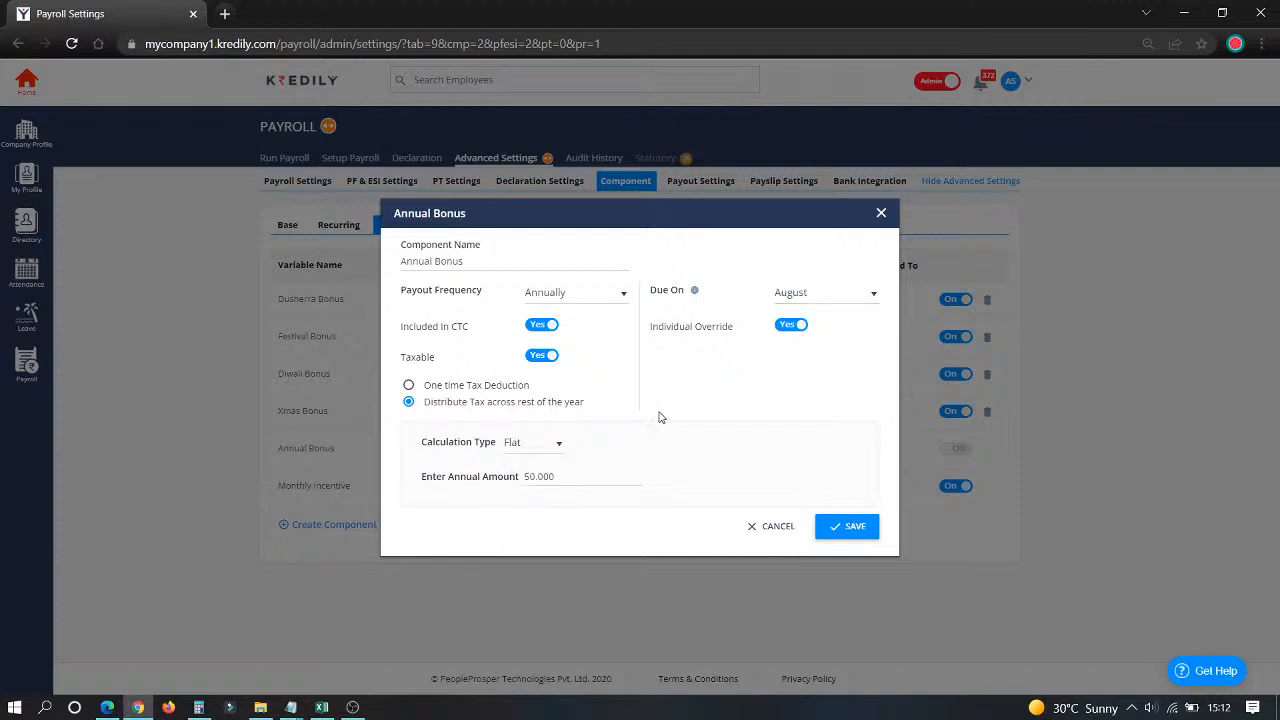
{"action": "left_click", "coordinate": [530, 477]}
{"action": "double_click", "coordinate": [530, 477]}
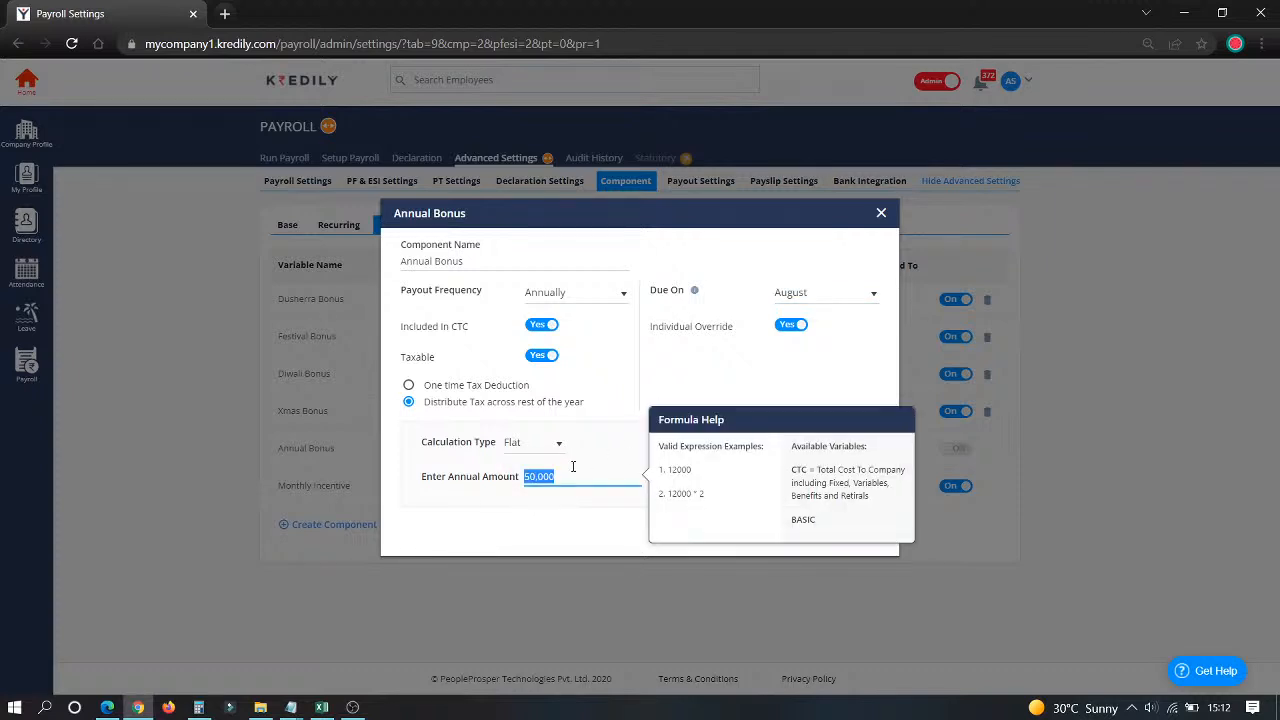
{"action": "left_click", "coordinate": [641, 423]}
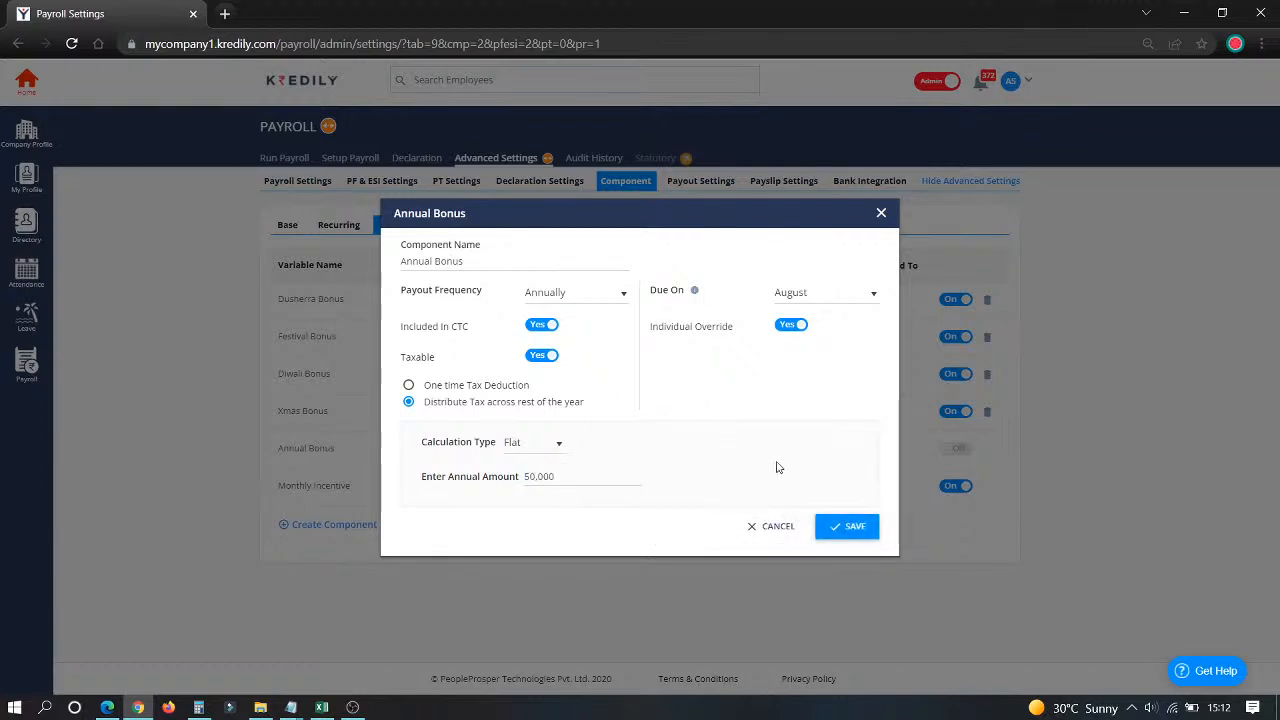
{"action": "left_click", "coordinate": [845, 525]}
{"action": "left_click", "coordinate": [640, 432]}
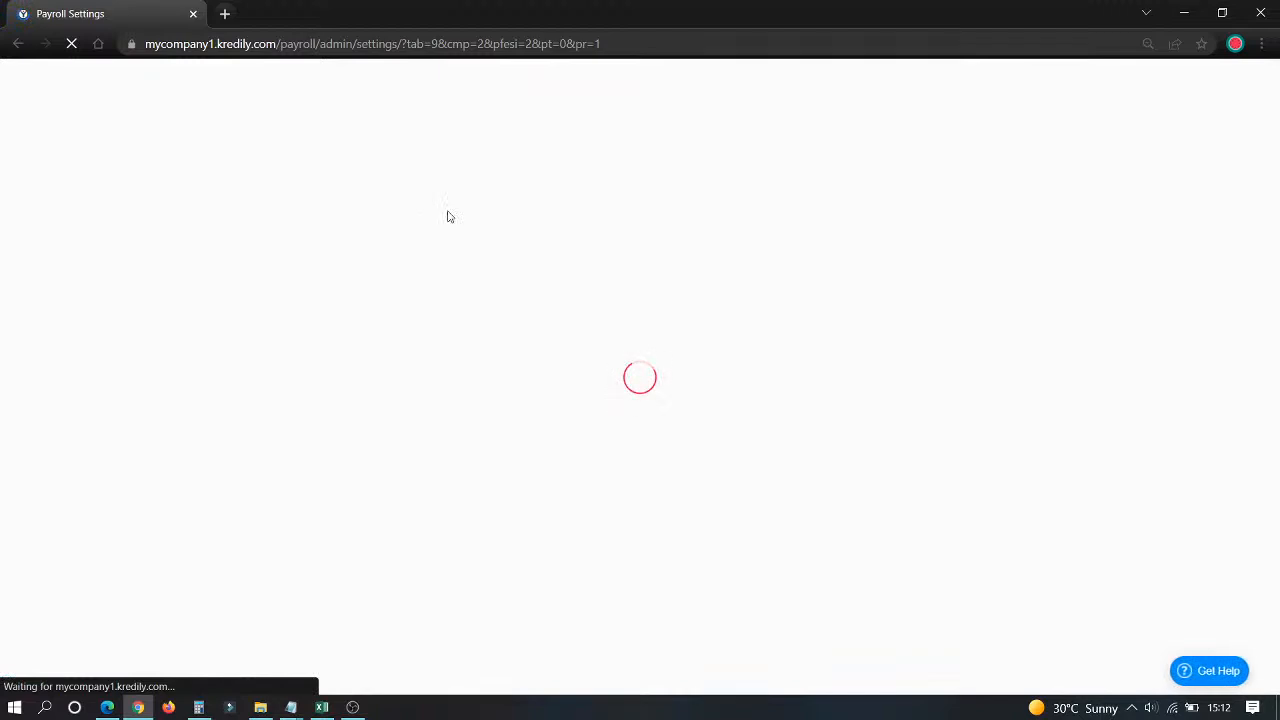
Step: Browse the Adhoc Earnings and Deductions lists and begin a new adhoc earning
{"action": "left_click", "coordinate": [449, 225]}
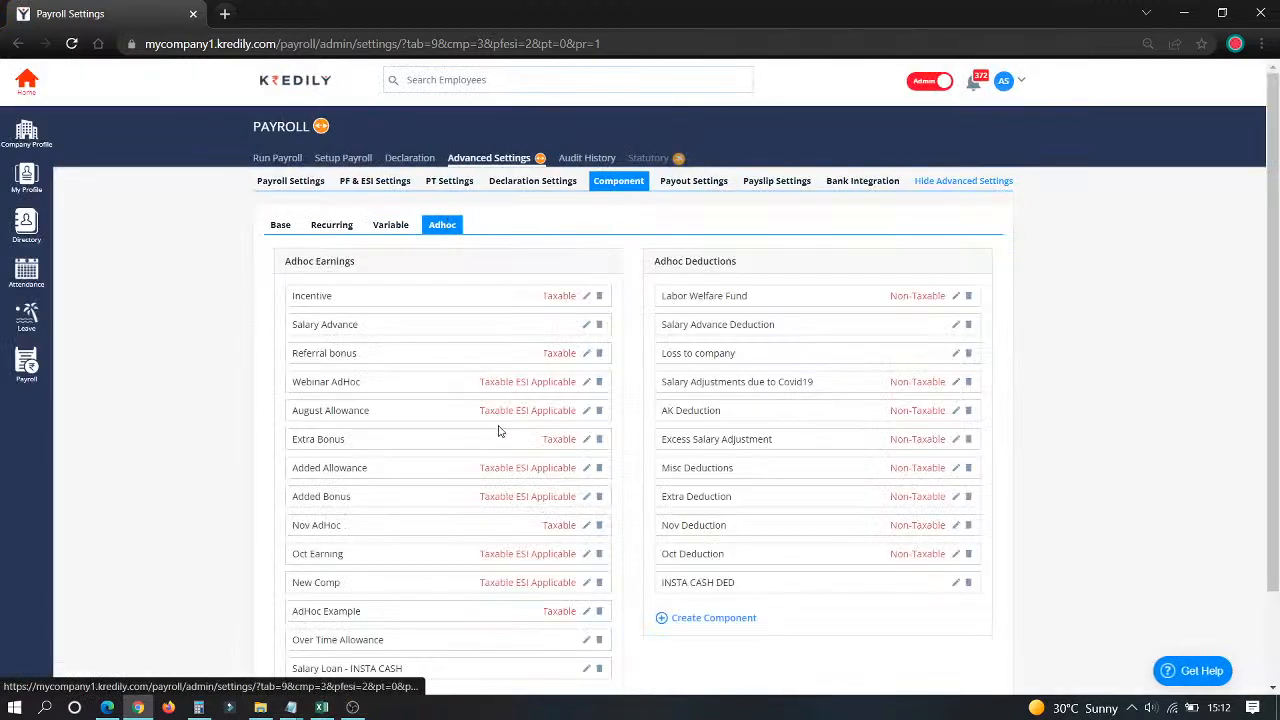
{"action": "scroll", "coordinate": [501, 427], "scroll_direction": "down", "scroll_amount": 2}
{"action": "scroll", "coordinate": [501, 427], "scroll_direction": "up", "scroll_amount": 2}
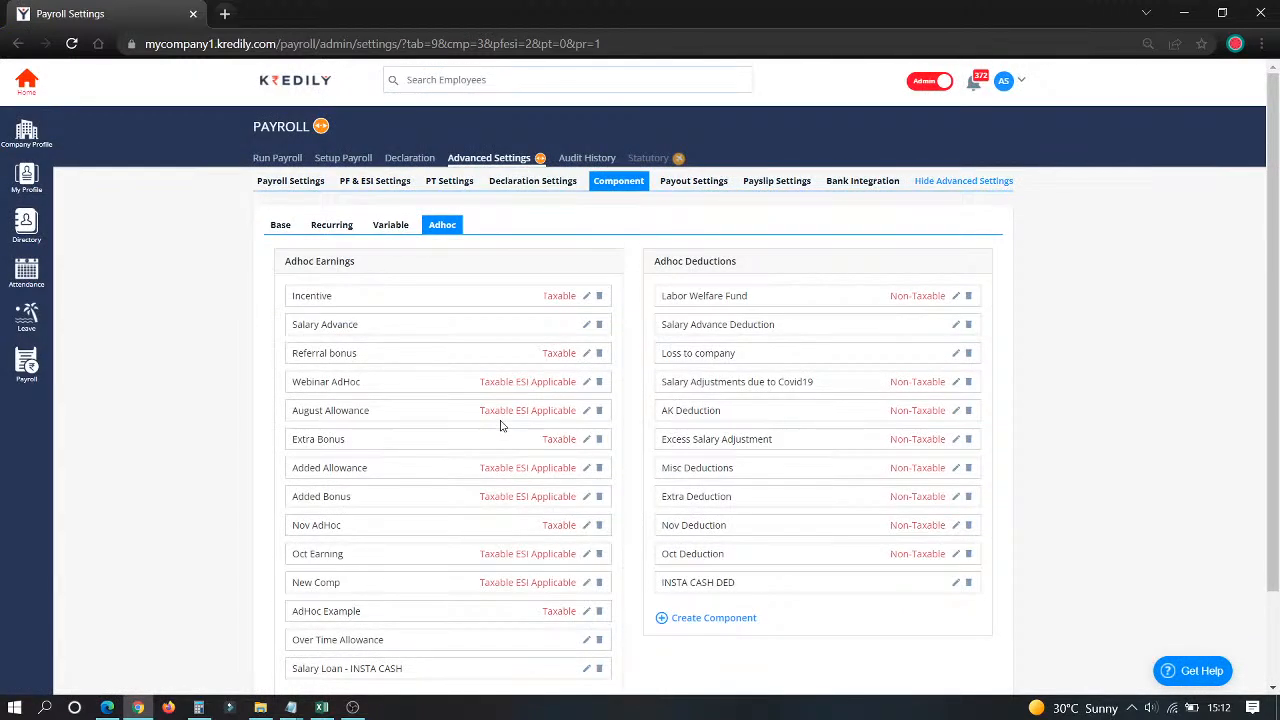
{"action": "scroll", "coordinate": [500, 425], "scroll_direction": "down", "scroll_amount": 2}
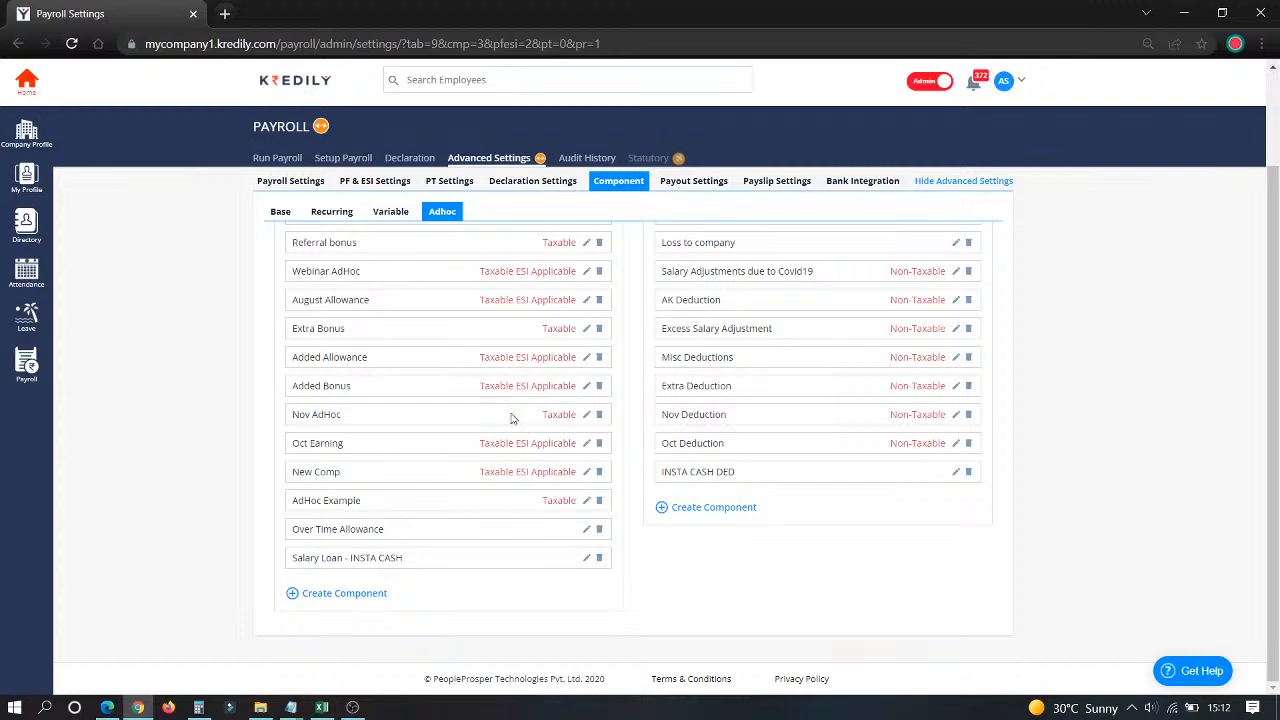
{"action": "scroll", "coordinate": [352, 310], "scroll_direction": "up", "scroll_amount": 1}
{"action": "scroll", "coordinate": [352, 310], "scroll_direction": "up", "scroll_amount": 1}
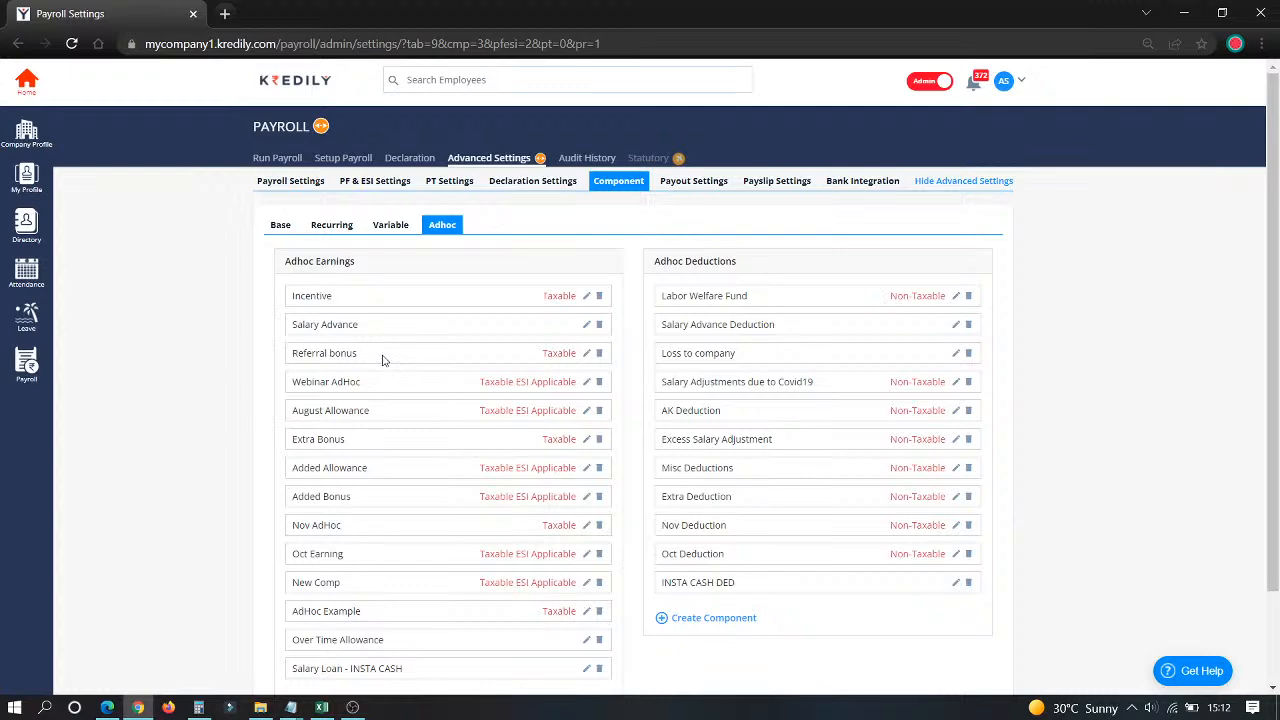
{"action": "scroll", "coordinate": [382, 360], "scroll_direction": "down", "scroll_amount": 1}
{"action": "left_click", "coordinate": [337, 598]}
Step: Save adhoc earning 'Mar2022 AdHoc' as Taxable and ESI Applicable
{"action": "left_click", "coordinate": [312, 604]}
{"action": "type", "text": "Mar"}
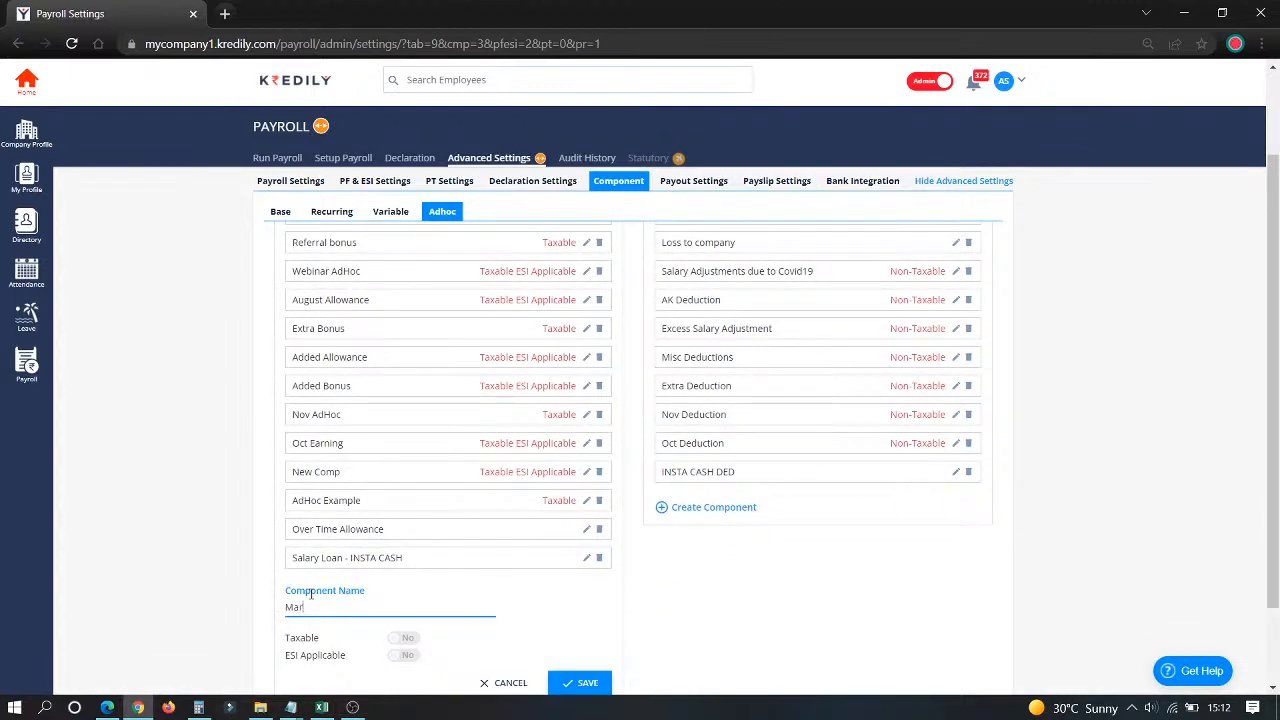
{"action": "type", "text": "2022 AdHoc"}
{"action": "left_click", "coordinate": [408, 640]}
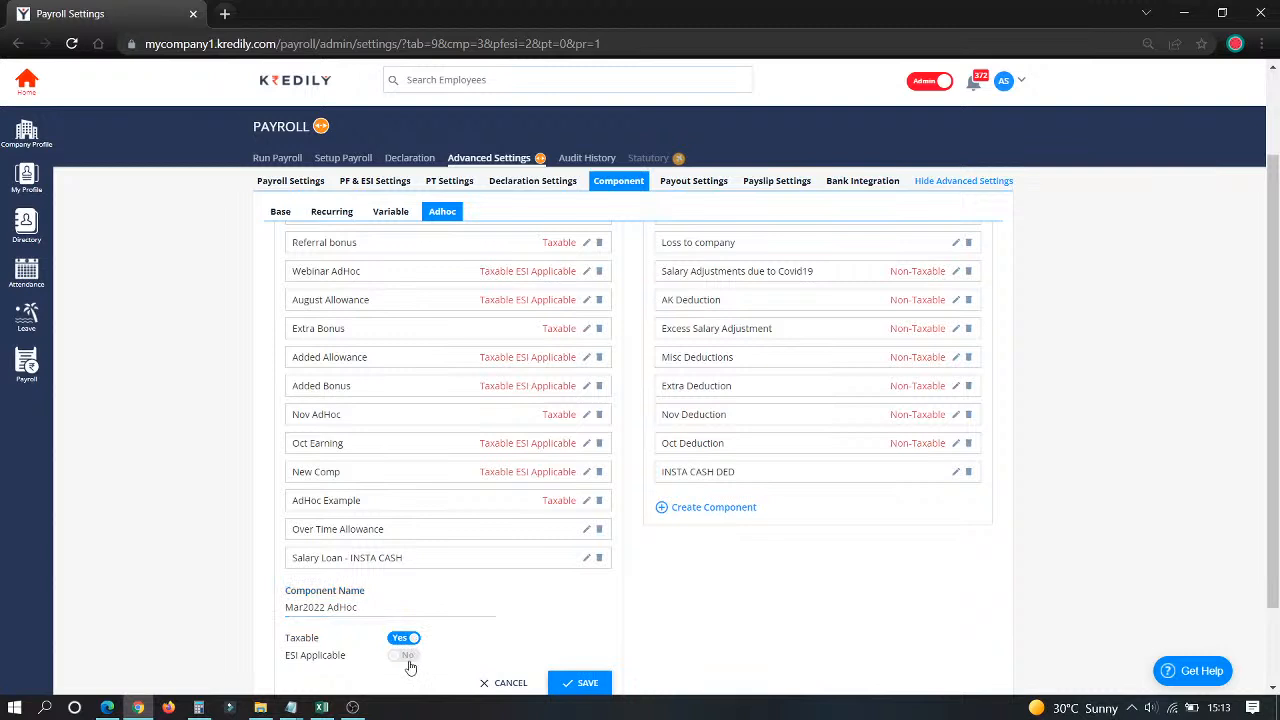
{"action": "left_click", "coordinate": [405, 656]}
{"action": "left_click", "coordinate": [580, 682]}
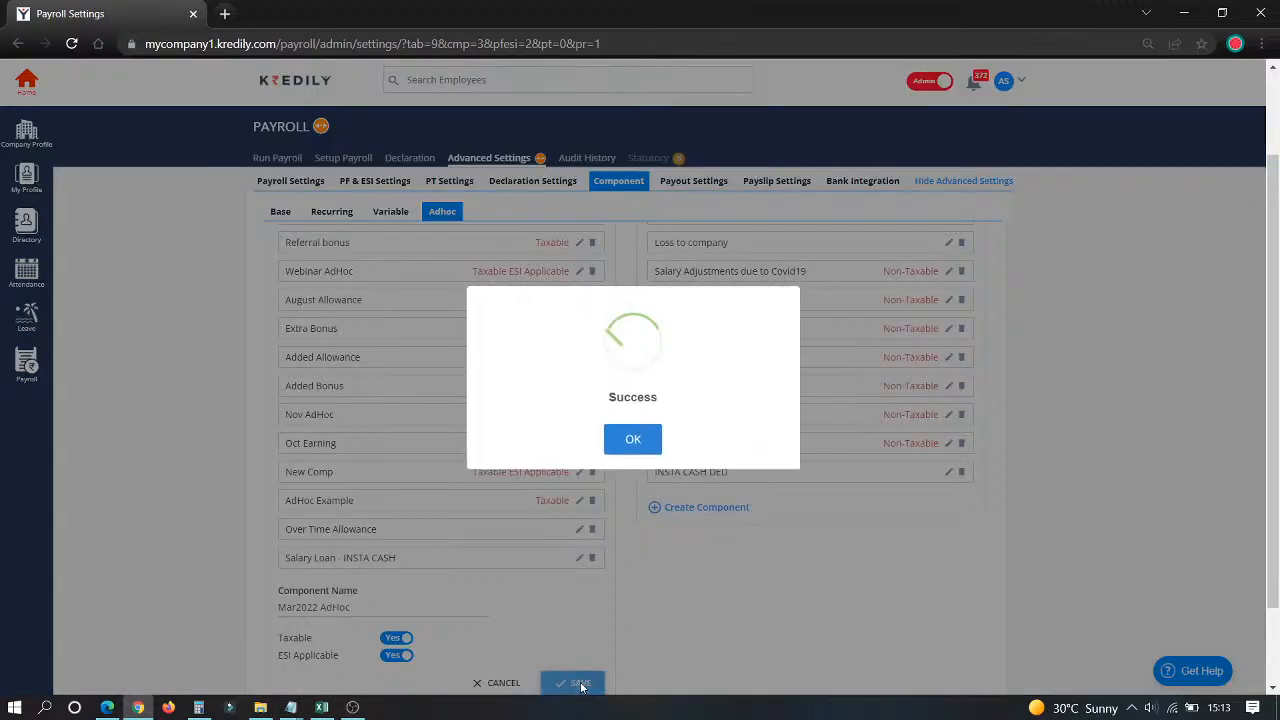
{"action": "left_click", "coordinate": [637, 440]}
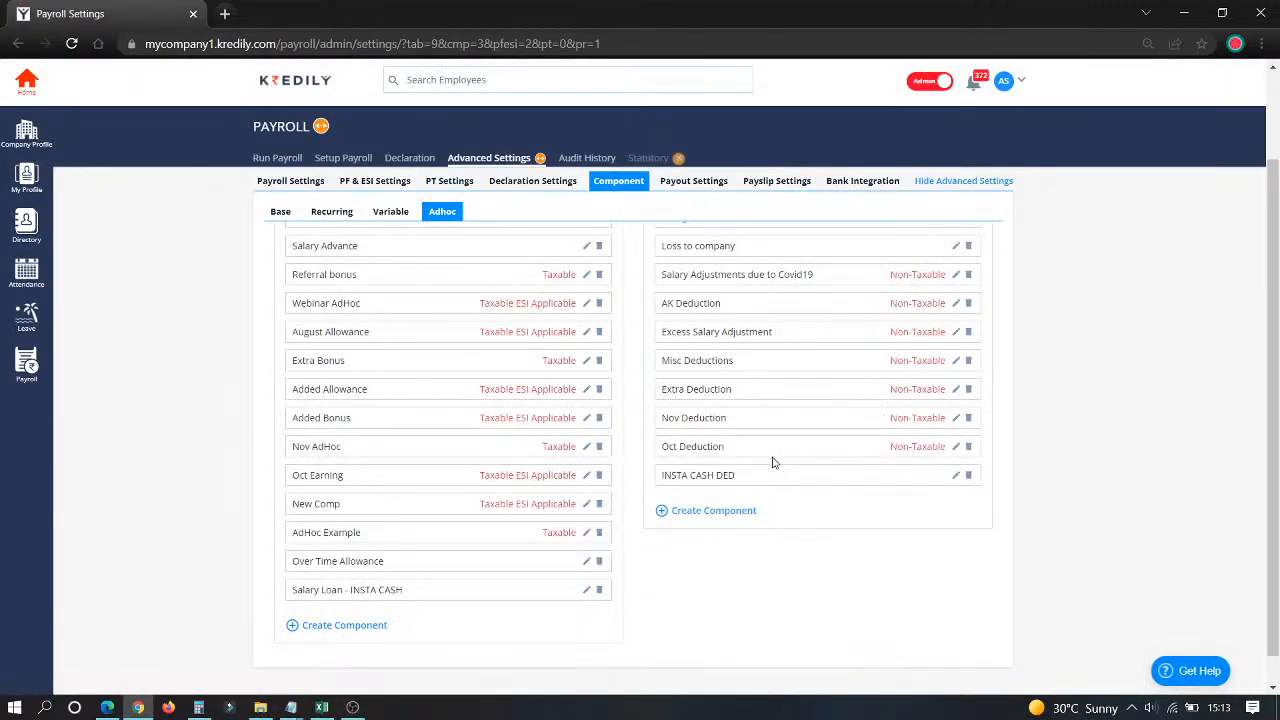
Step: Save adhoc deduction 'Mar2022 Ded' with Remove from taxable income turned on
{"action": "left_click", "coordinate": [733, 512]}
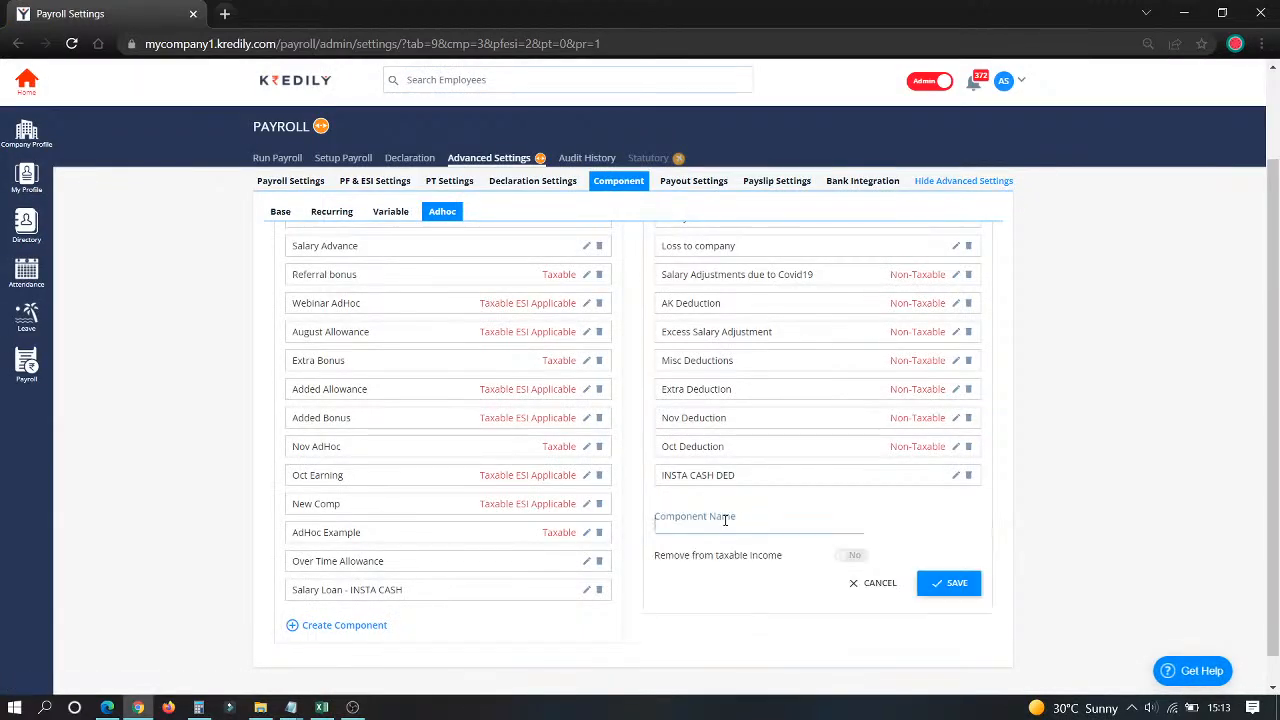
{"action": "type", "text": "Mar20"}
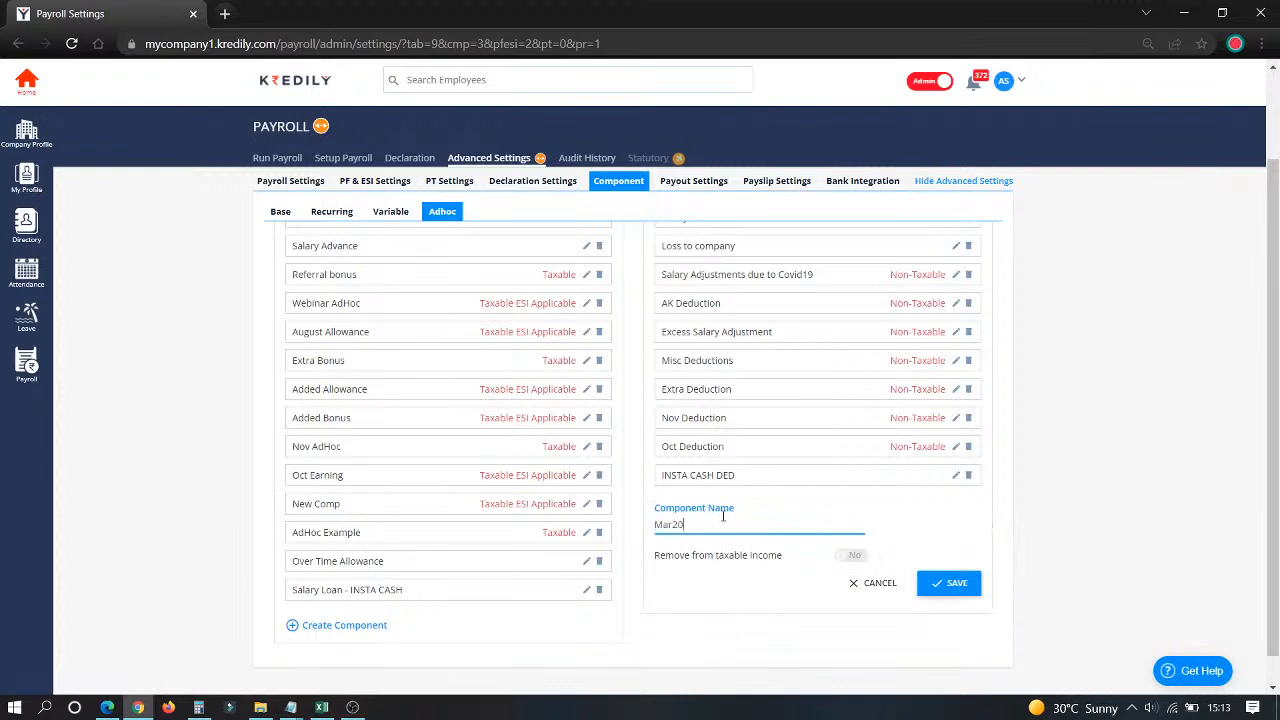
{"action": "type", "text": "22 Dec"}
{"action": "type", "text": "d"}
{"action": "left_click", "coordinate": [851, 557]}
{"action": "left_click", "coordinate": [936, 584]}
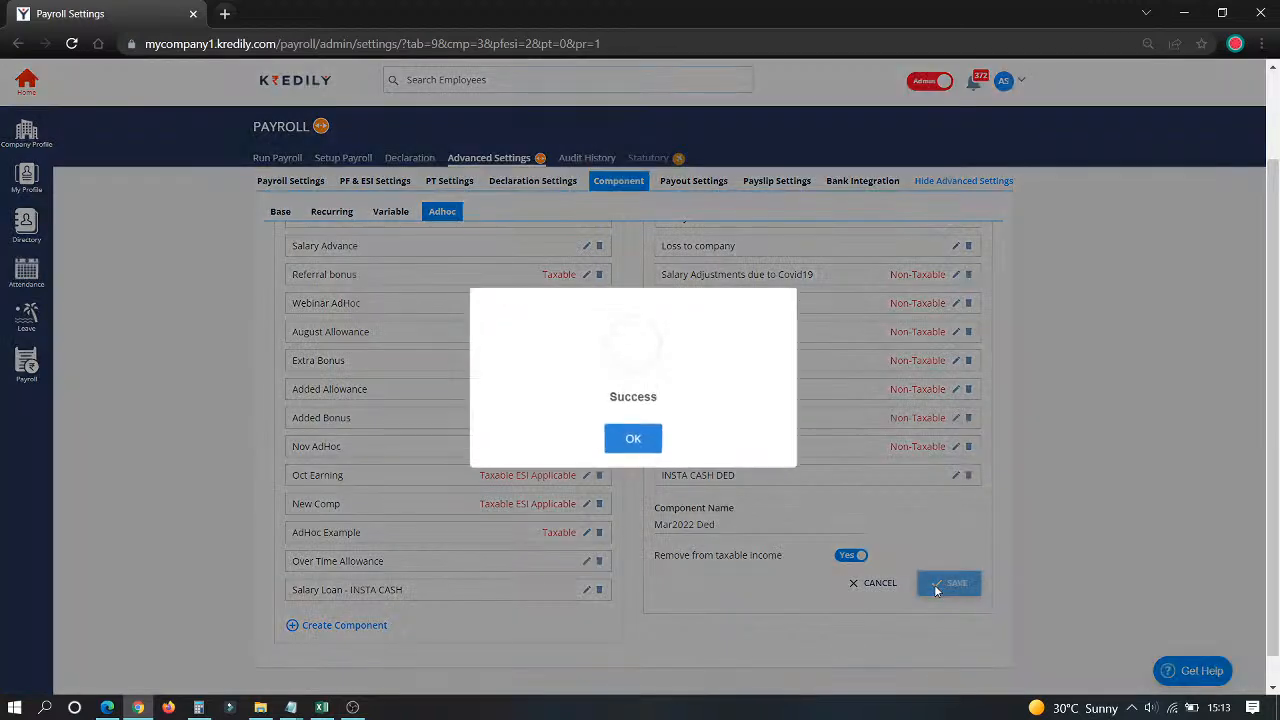
{"action": "left_click", "coordinate": [655, 446]}
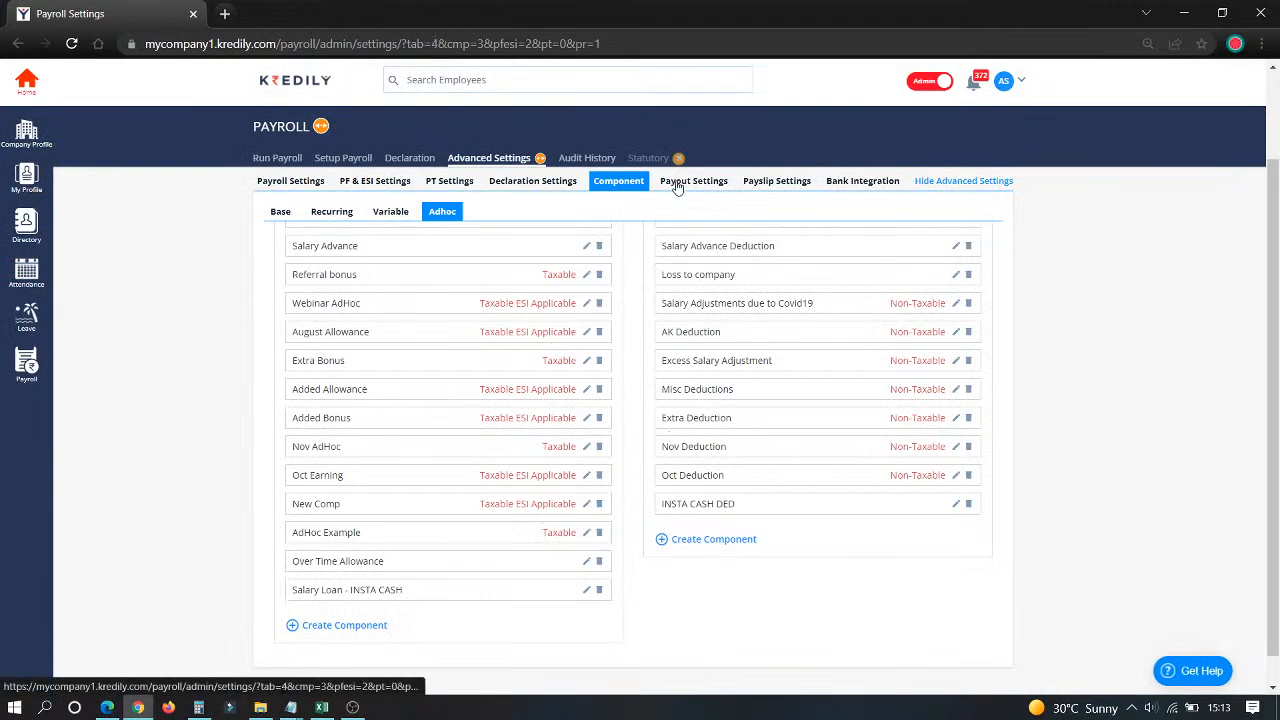
Step: Check an employee's payout bank details and the bulk import options, then view Payslip Settings
{"action": "left_click", "coordinate": [677, 183]}
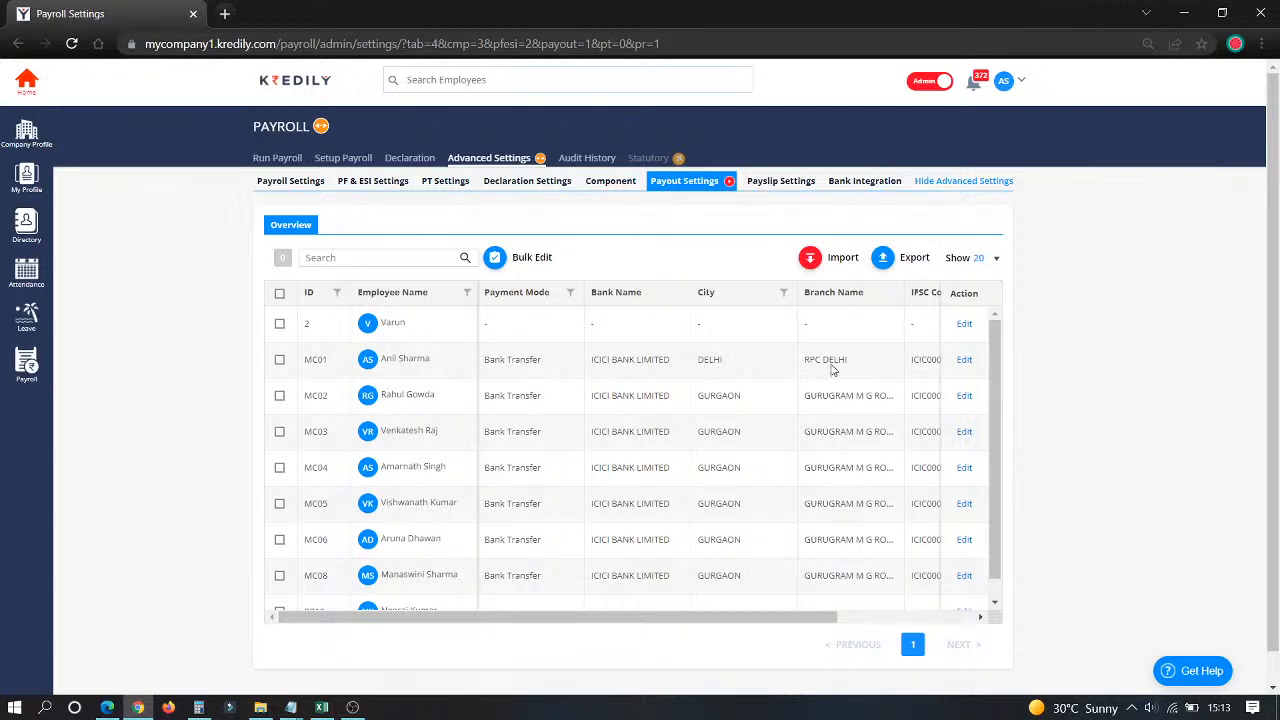
{"action": "left_click", "coordinate": [963, 360]}
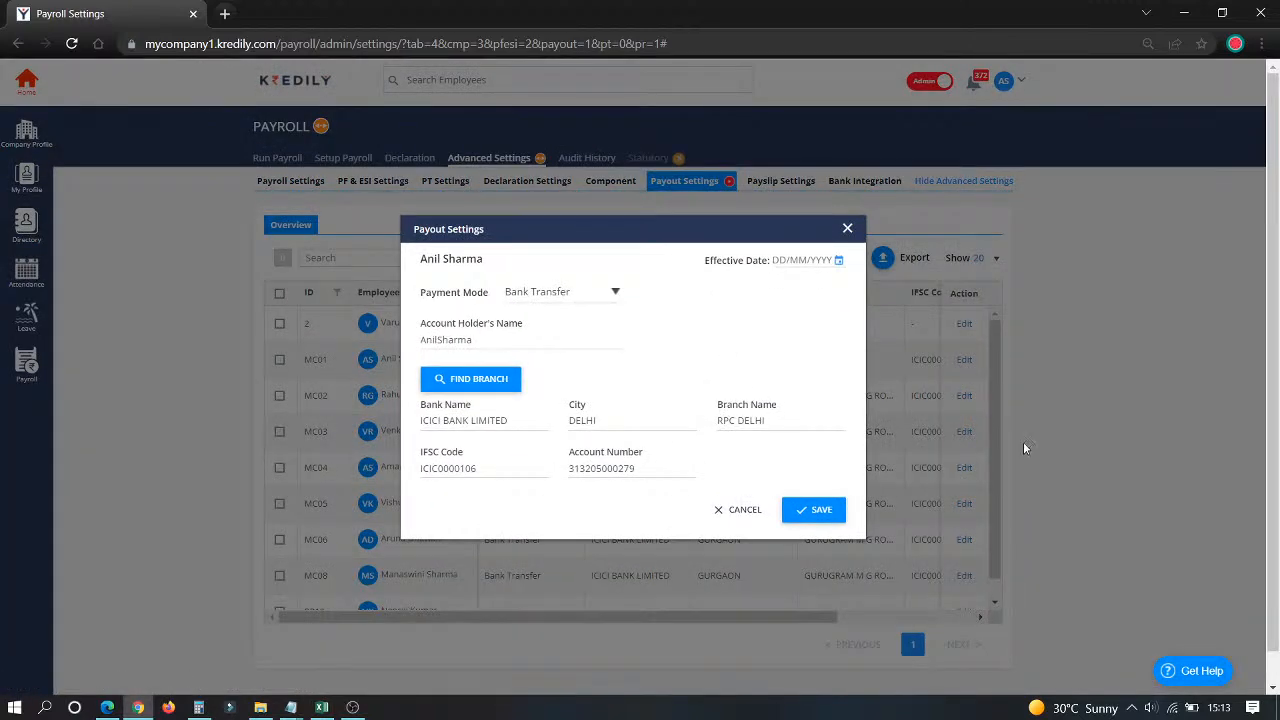
{"action": "left_click", "coordinate": [757, 512]}
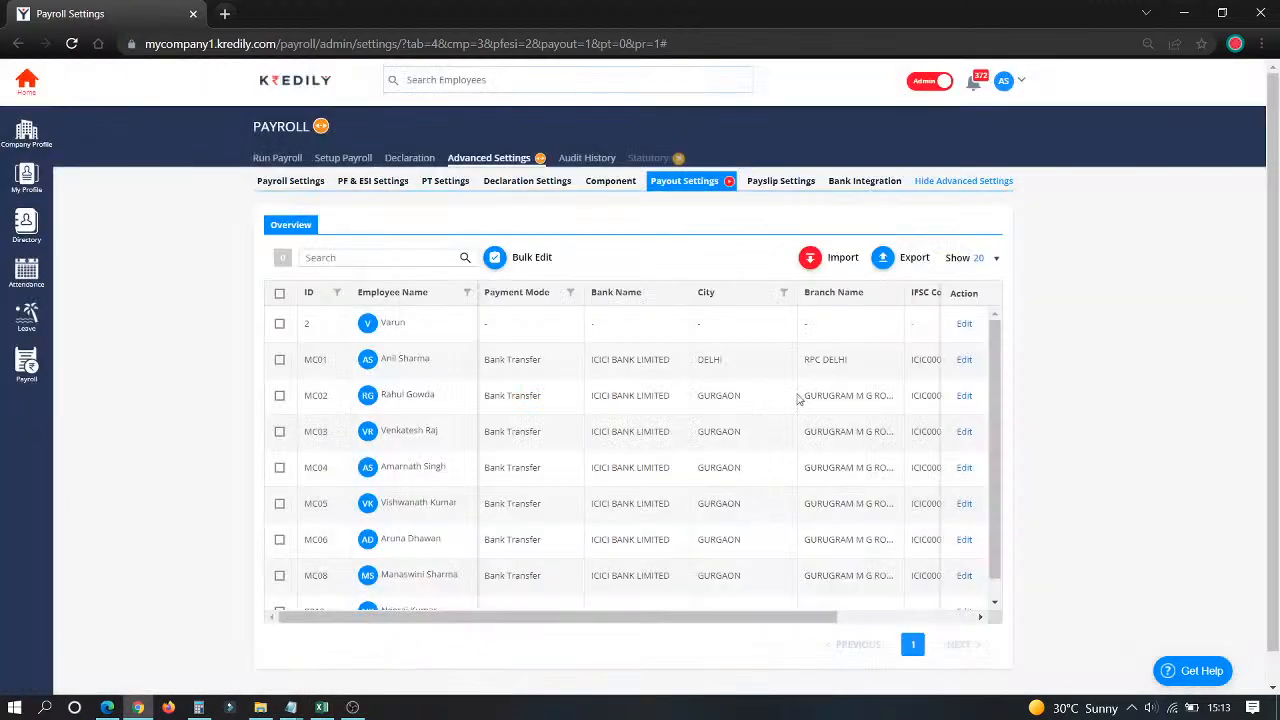
{"action": "left_click", "coordinate": [812, 268]}
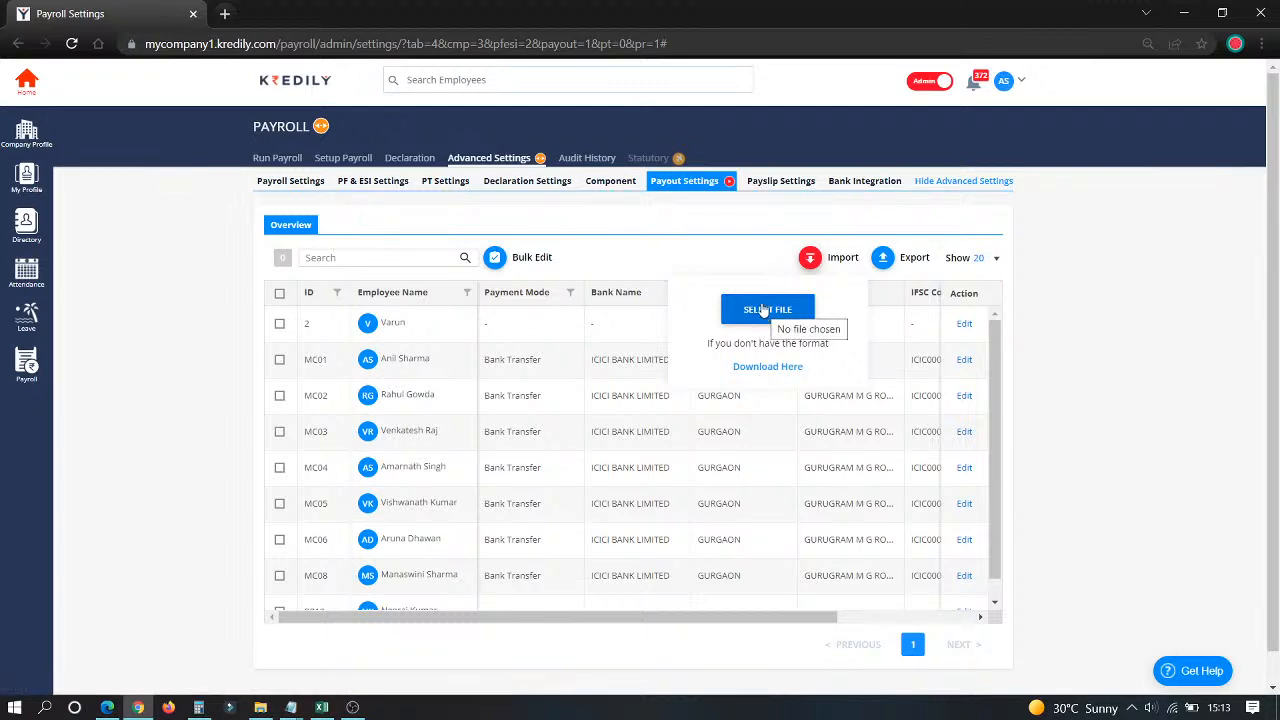
{"action": "left_click", "coordinate": [765, 186]}
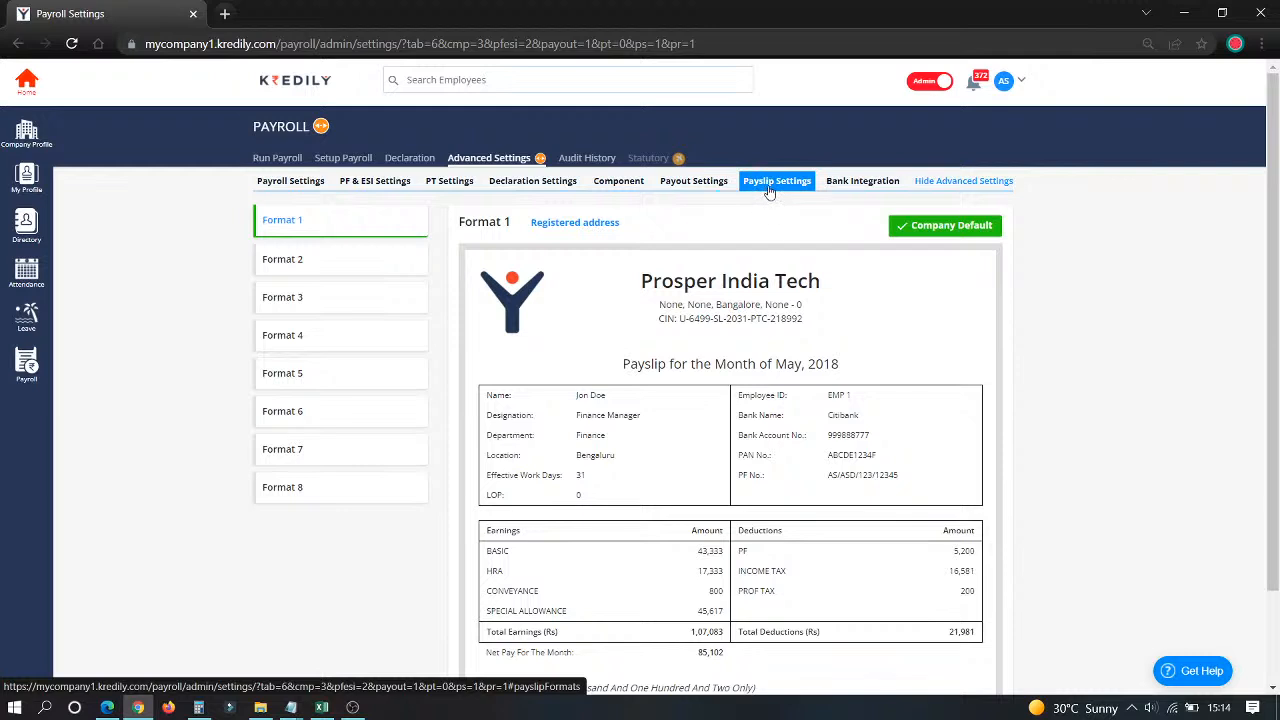
Step: Preview payslip Format 5, then view the KredPay Bank Integration settings
{"action": "left_click", "coordinate": [295, 390]}
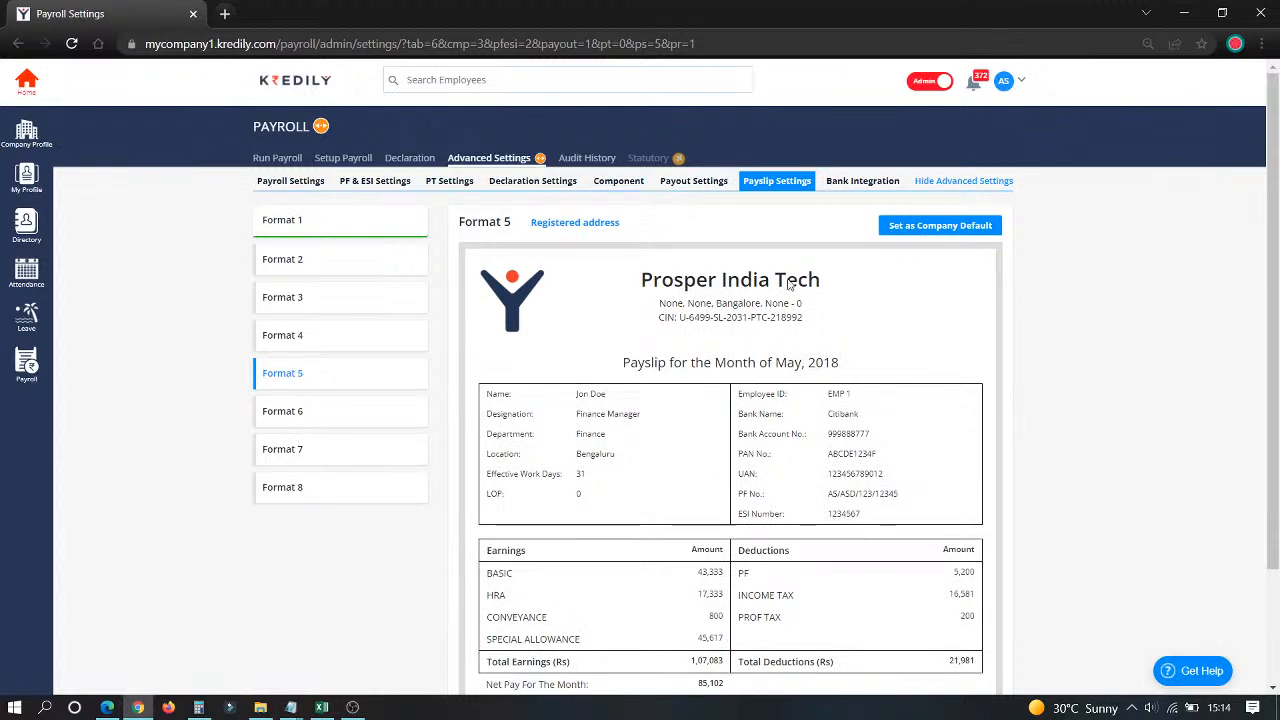
{"action": "left_click", "coordinate": [840, 186]}
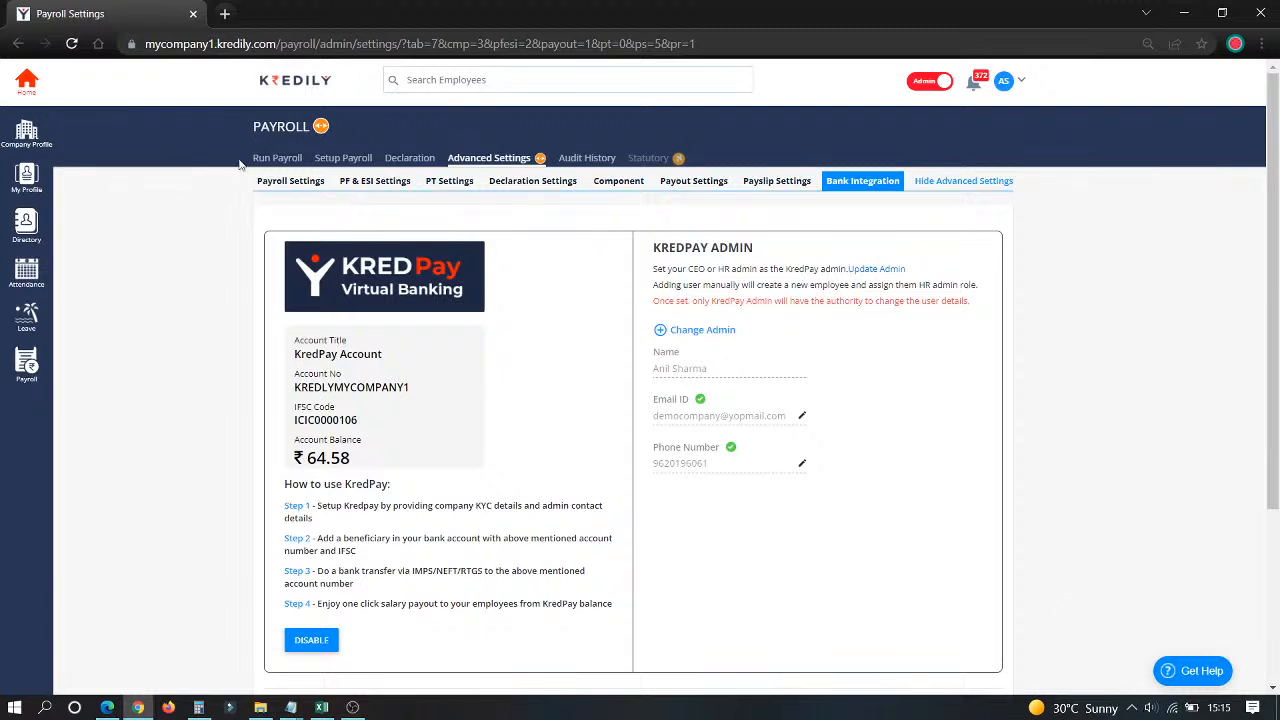
Step: In Setup Payroll, view the Assign Structure list and then the salary structure templates
{"action": "left_click", "coordinate": [338, 158]}
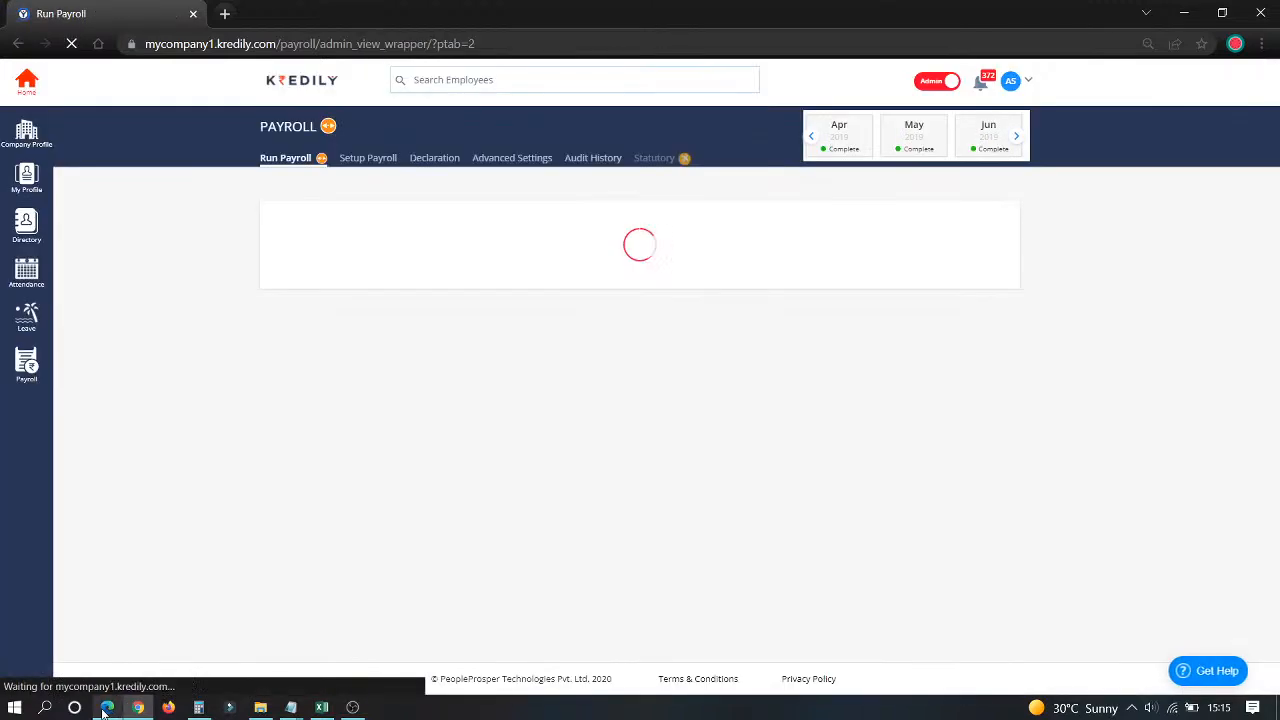
{"action": "left_click", "coordinate": [139, 707]}
{"action": "left_click", "coordinate": [139, 707]}
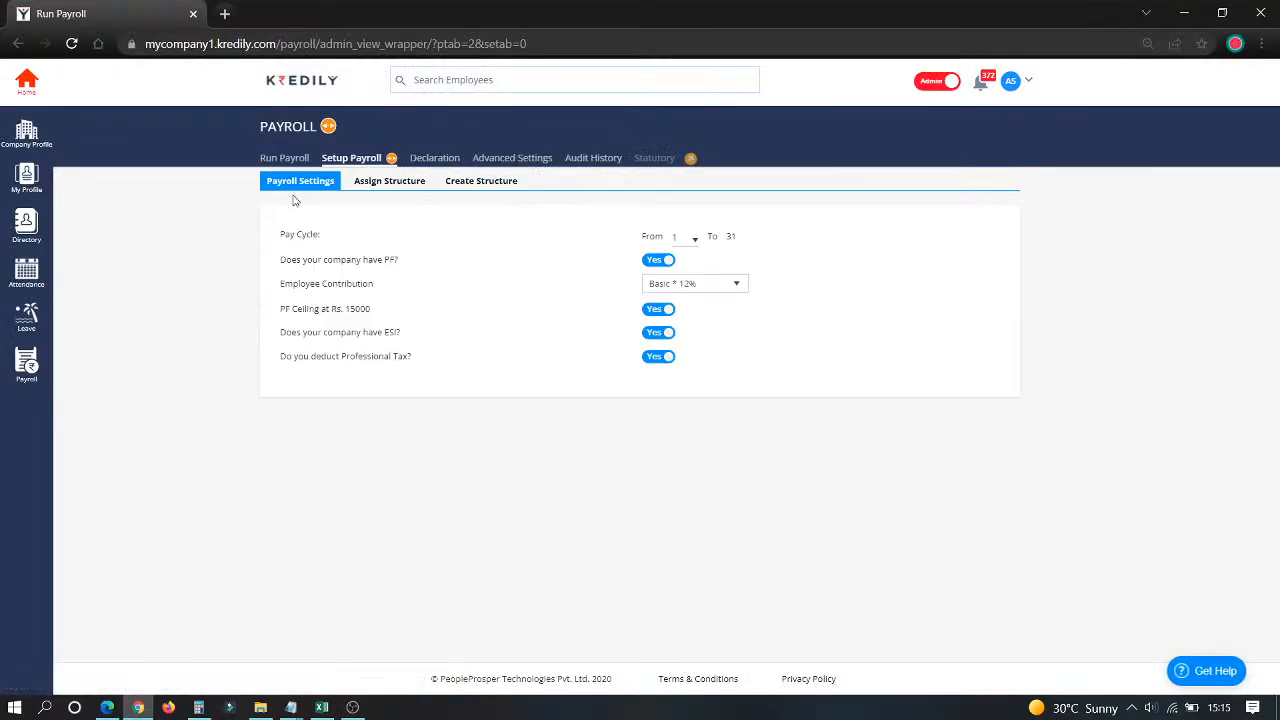
{"action": "left_click", "coordinate": [389, 181]}
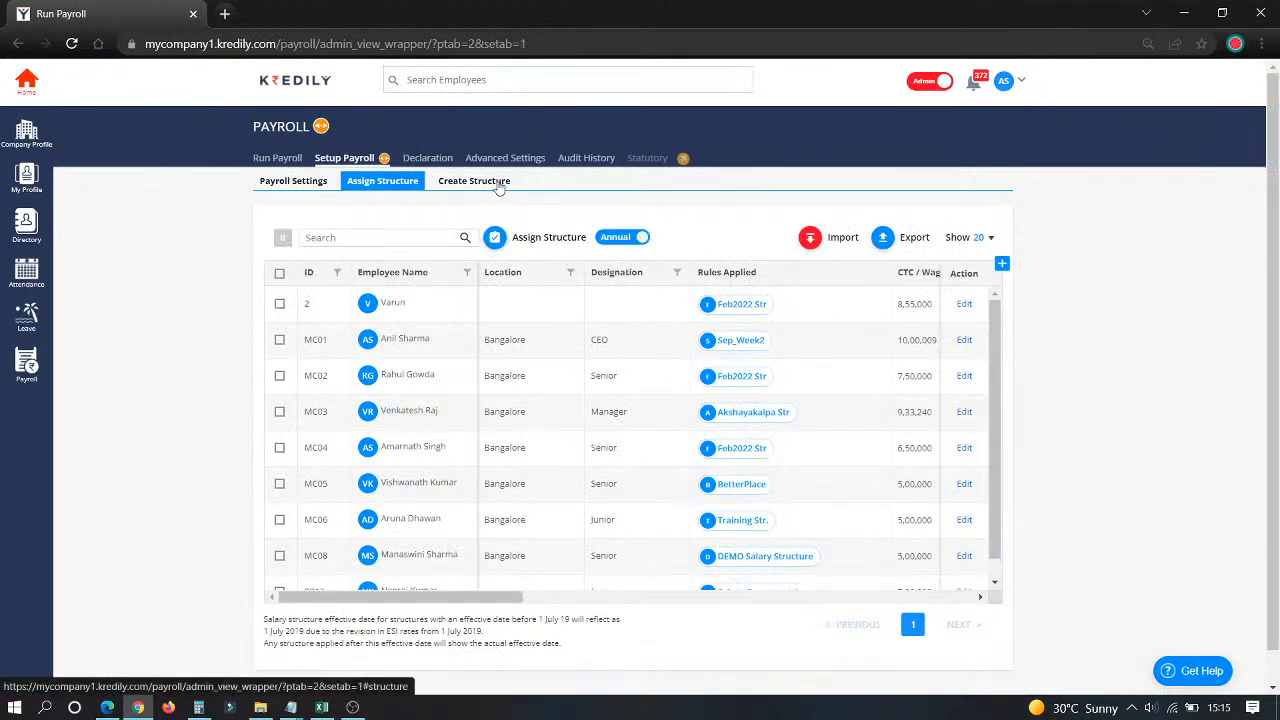
{"action": "left_click", "coordinate": [499, 185]}
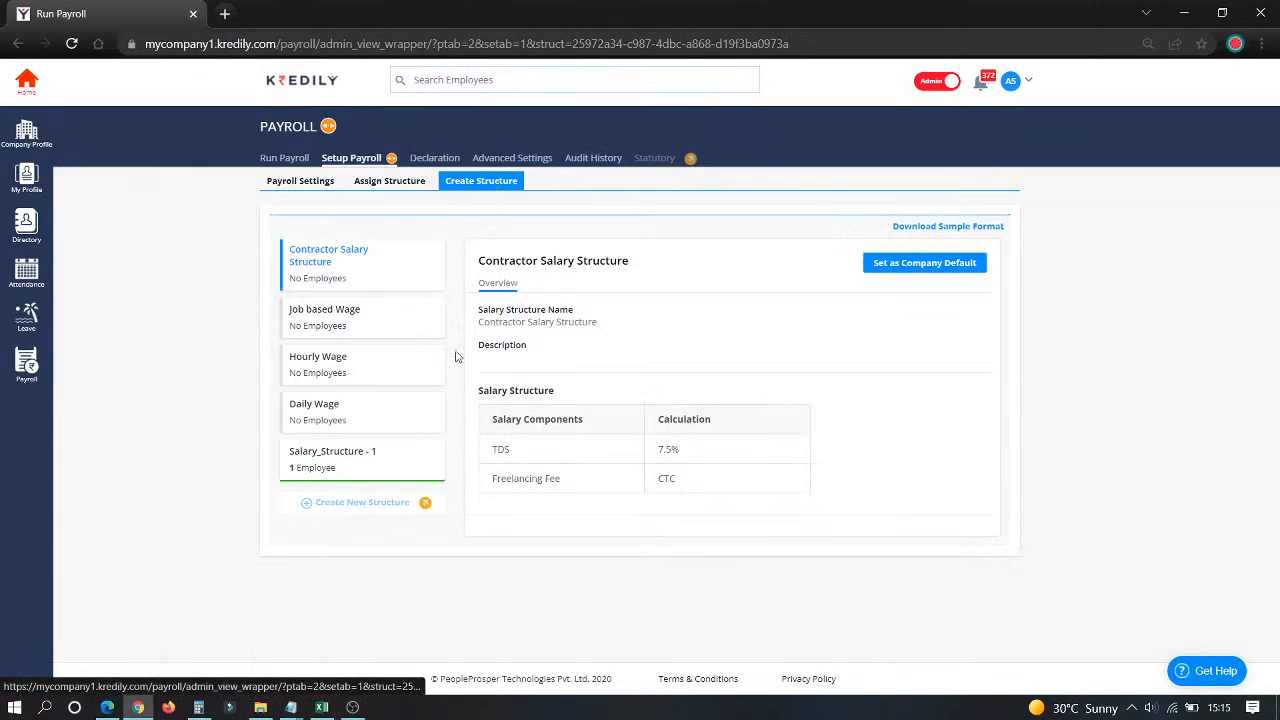
Step: Open Salary_Structure - 1's details and start editing it
{"action": "left_click", "coordinate": [353, 707]}
{"action": "left_click", "coordinate": [174, 521]}
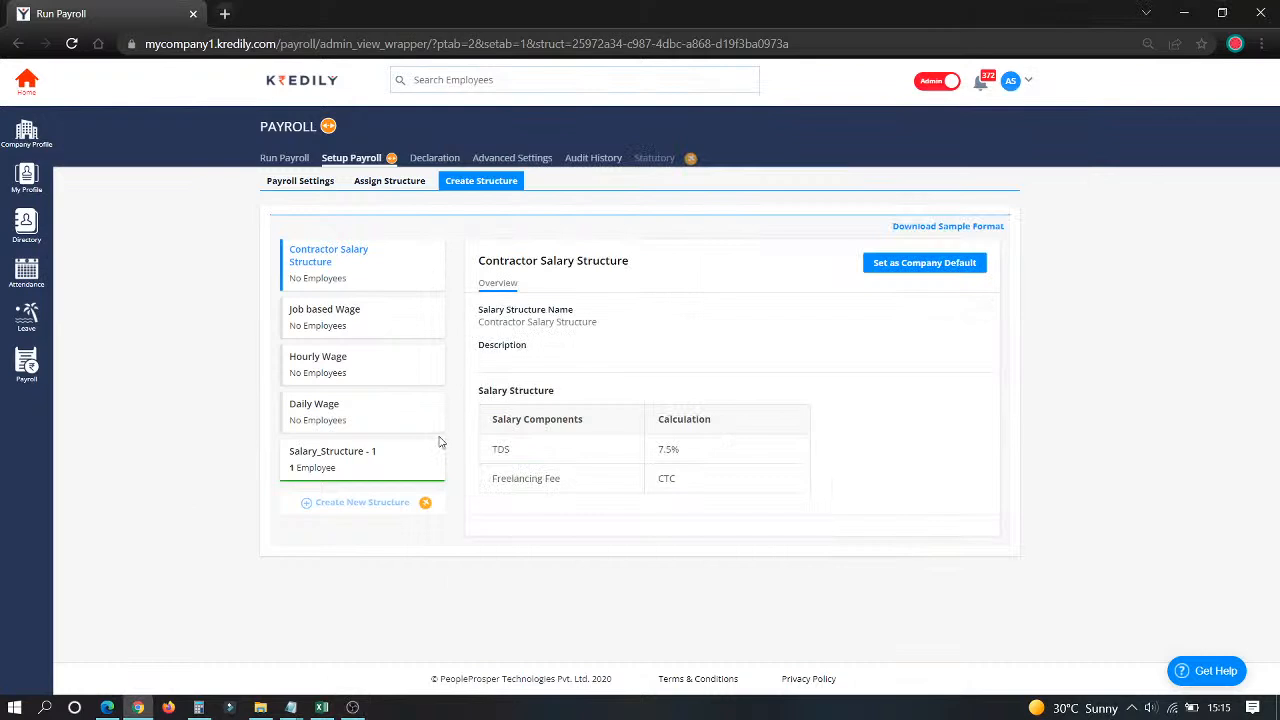
{"action": "left_click", "coordinate": [394, 452]}
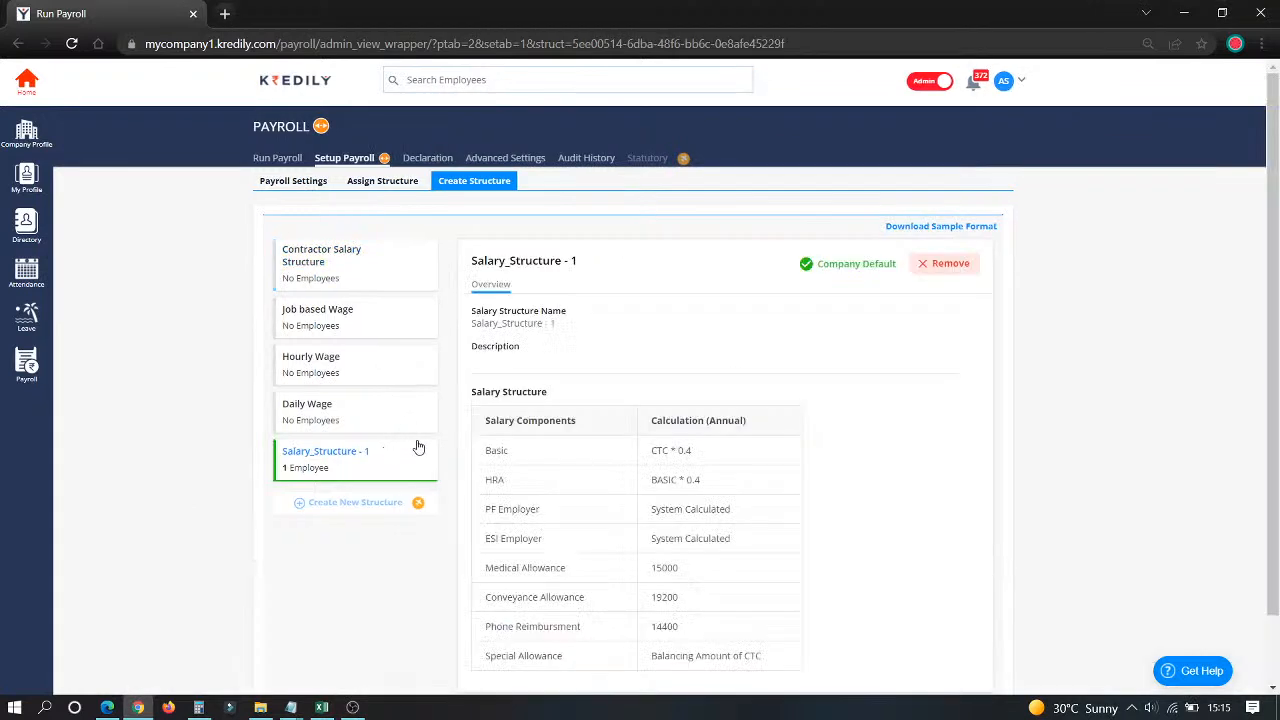
{"action": "scroll", "coordinate": [645, 418], "scroll_direction": "down", "scroll_amount": 1}
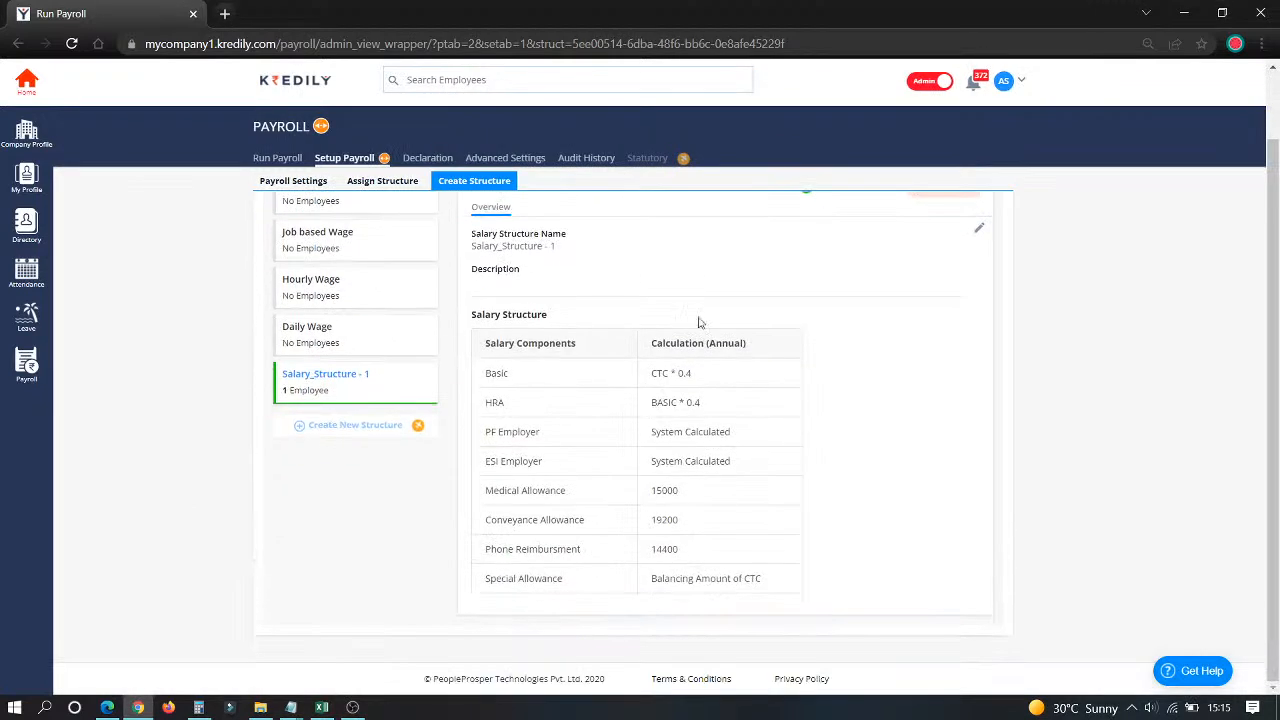
{"action": "left_click", "coordinate": [979, 229]}
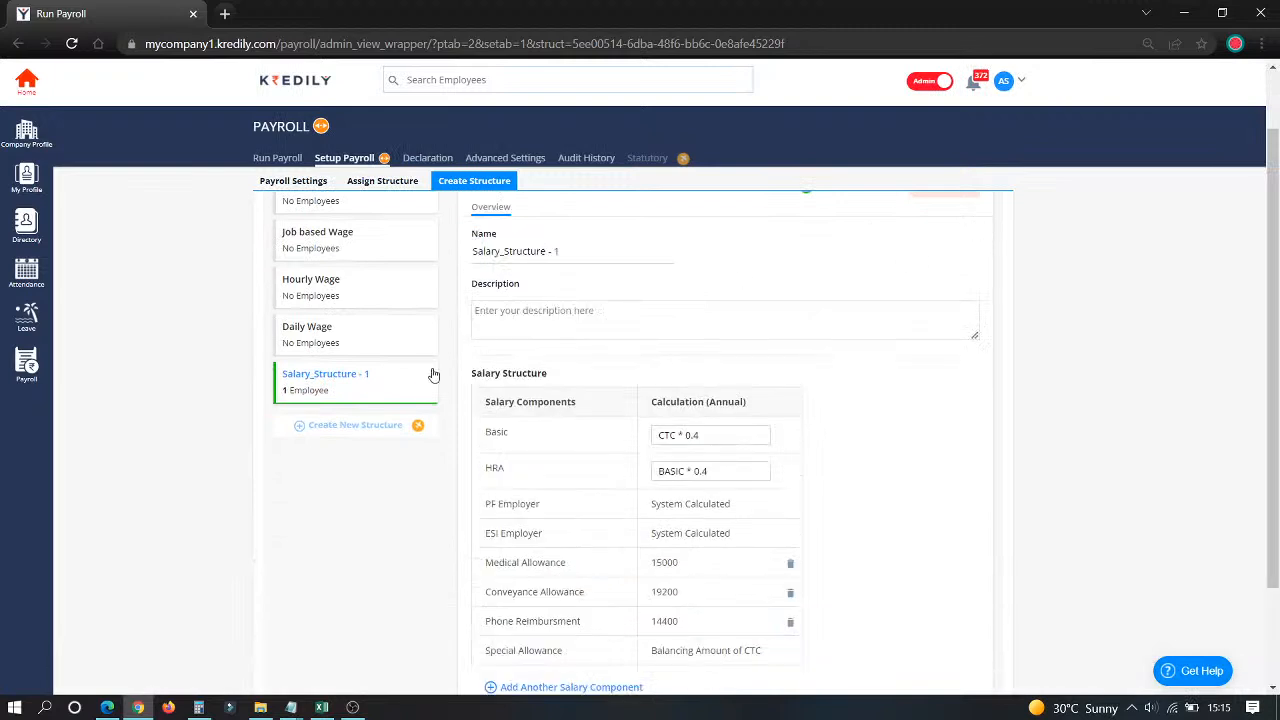
Step: Inspect the Basic (CTC * 0.4) and HRA (BASIC * 0.4) formulas
{"action": "left_click", "coordinate": [737, 430]}
{"action": "left_click", "coordinate": [712, 471]}
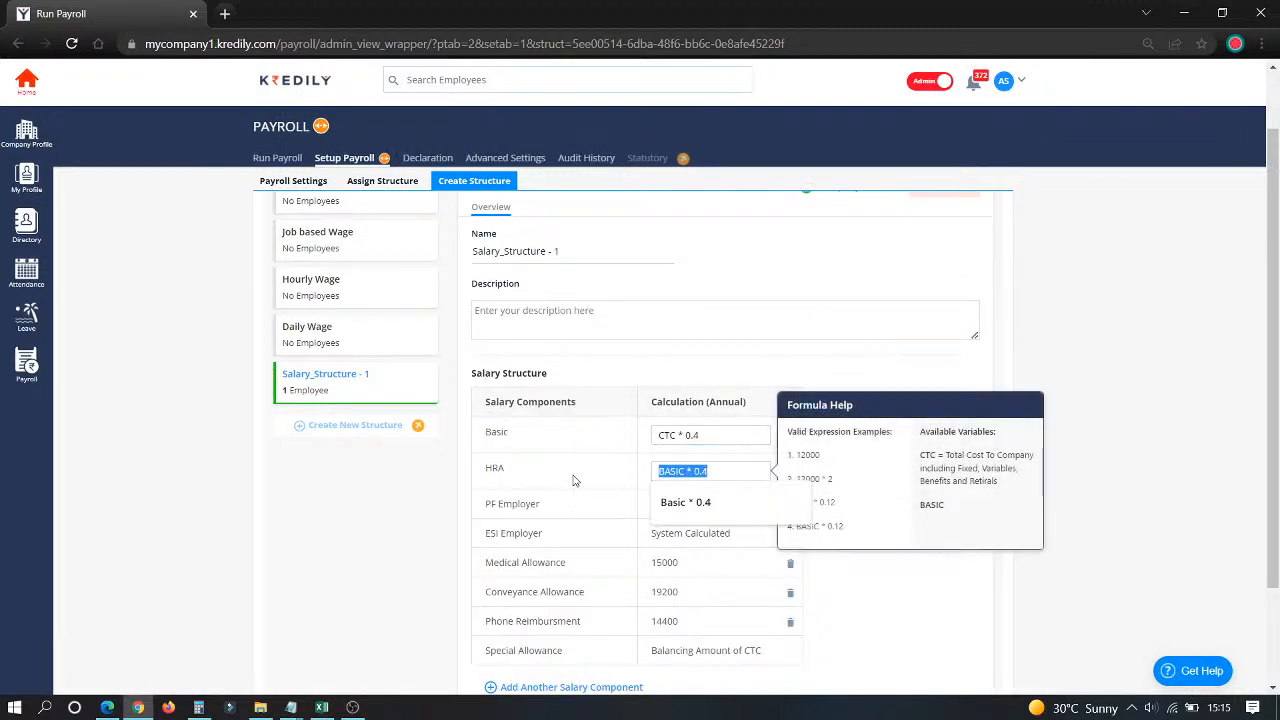
{"action": "scroll", "coordinate": [364, 571], "scroll_direction": "down", "scroll_amount": 2}
{"action": "left_click", "coordinate": [372, 460]}
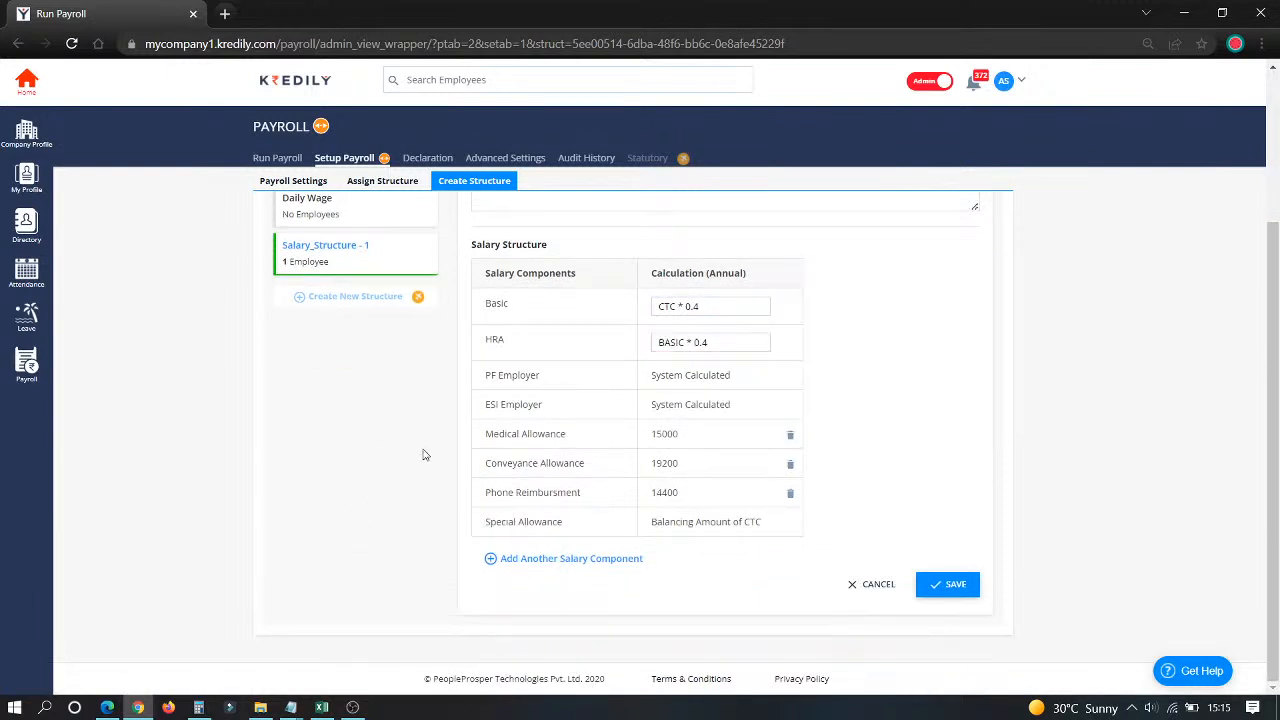
Step: Browse the available salary components, then discard the edits and return to Assign Structure
{"action": "left_click", "coordinate": [580, 560]}
{"action": "left_click", "coordinate": [580, 560]}
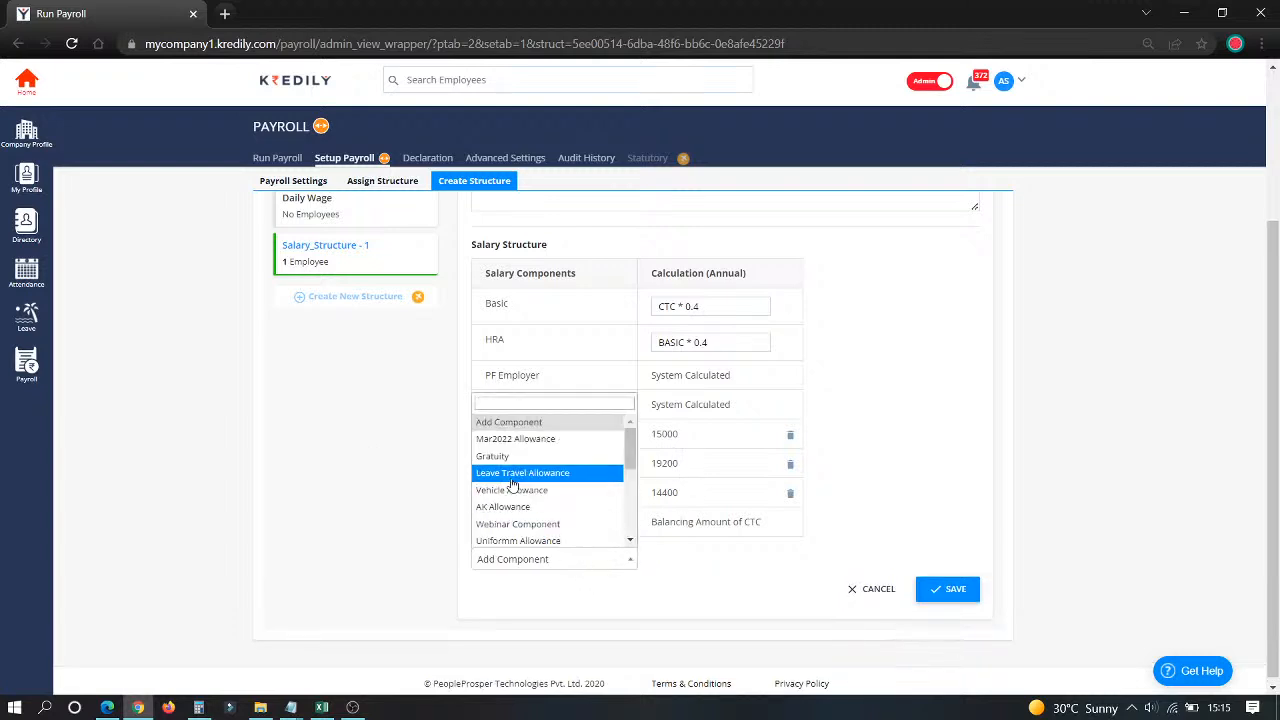
{"action": "left_click", "coordinate": [381, 464]}
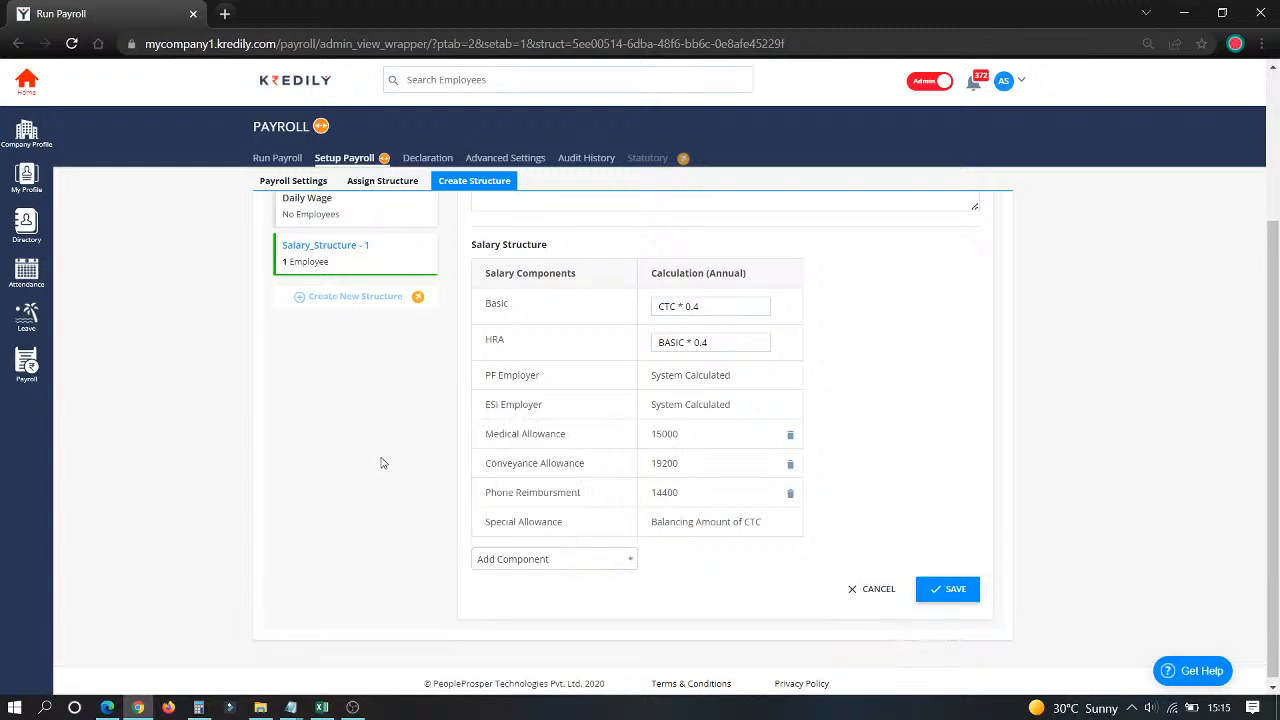
{"action": "left_click_drag", "start_coordinate": [486, 302], "coordinate": [757, 646]}
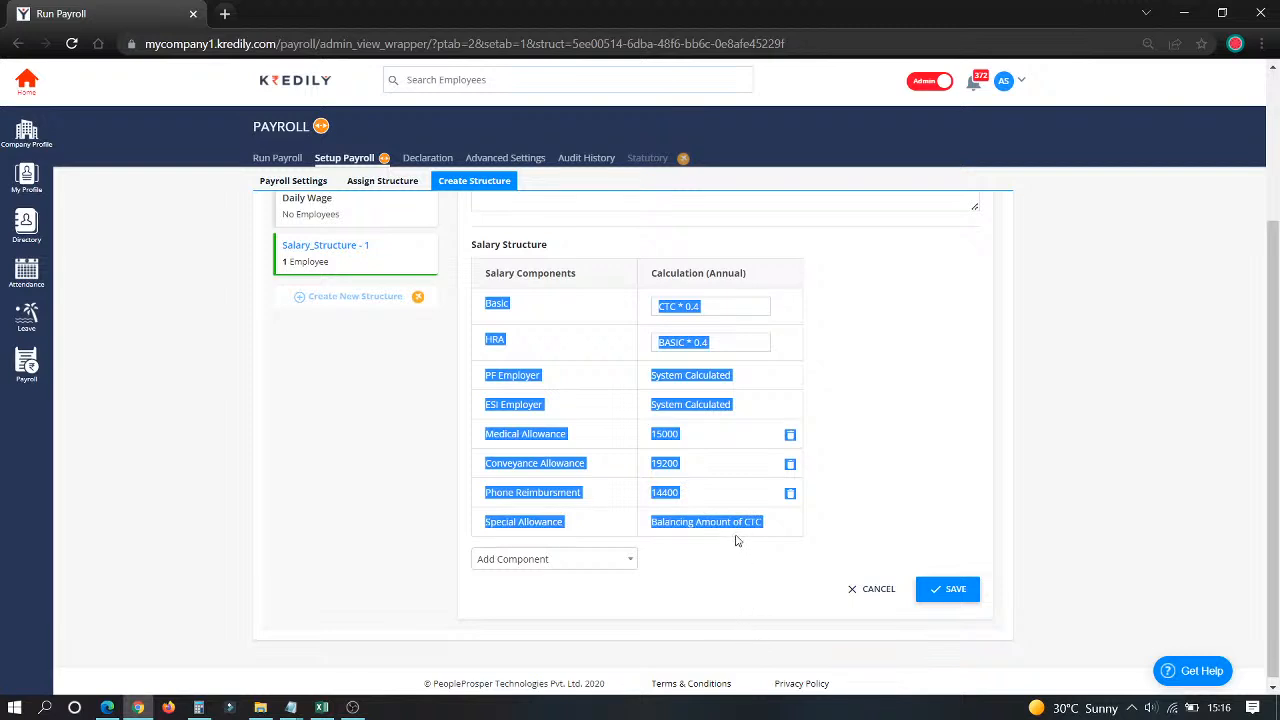
{"action": "left_click", "coordinate": [871, 592]}
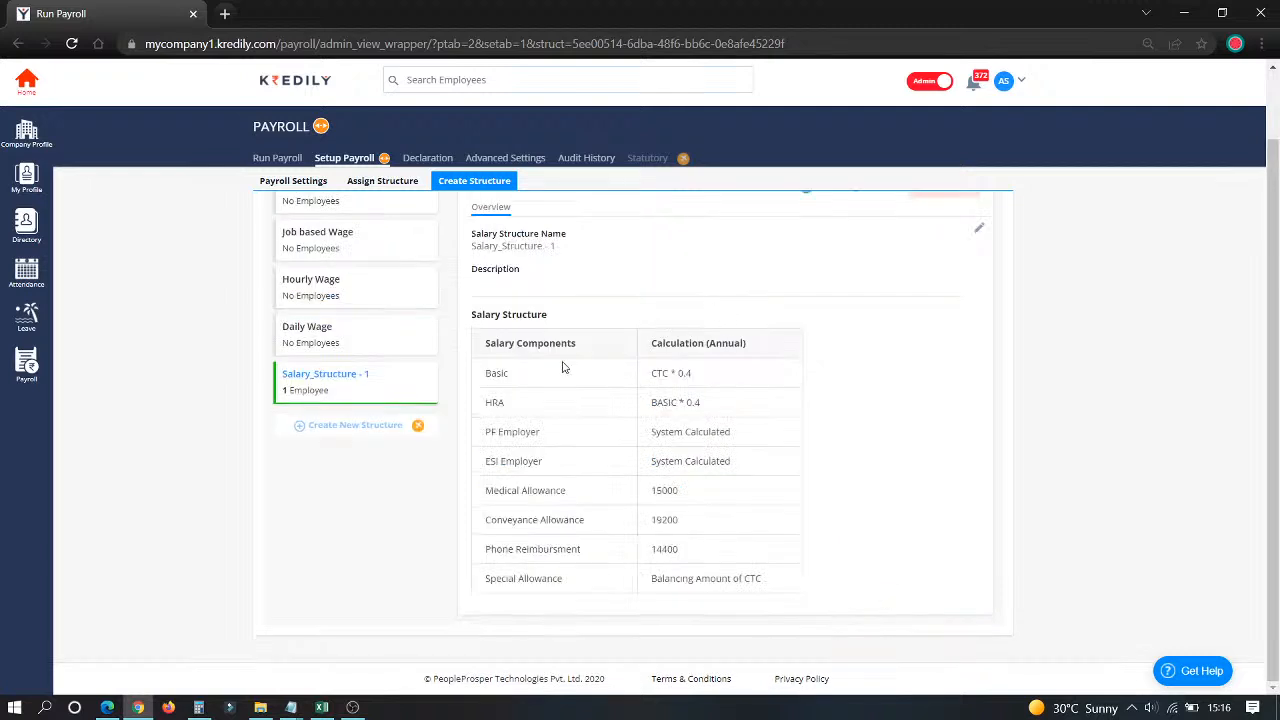
{"action": "scroll", "coordinate": [562, 367], "scroll_direction": "up", "scroll_amount": 1}
{"action": "left_click", "coordinate": [360, 182]}
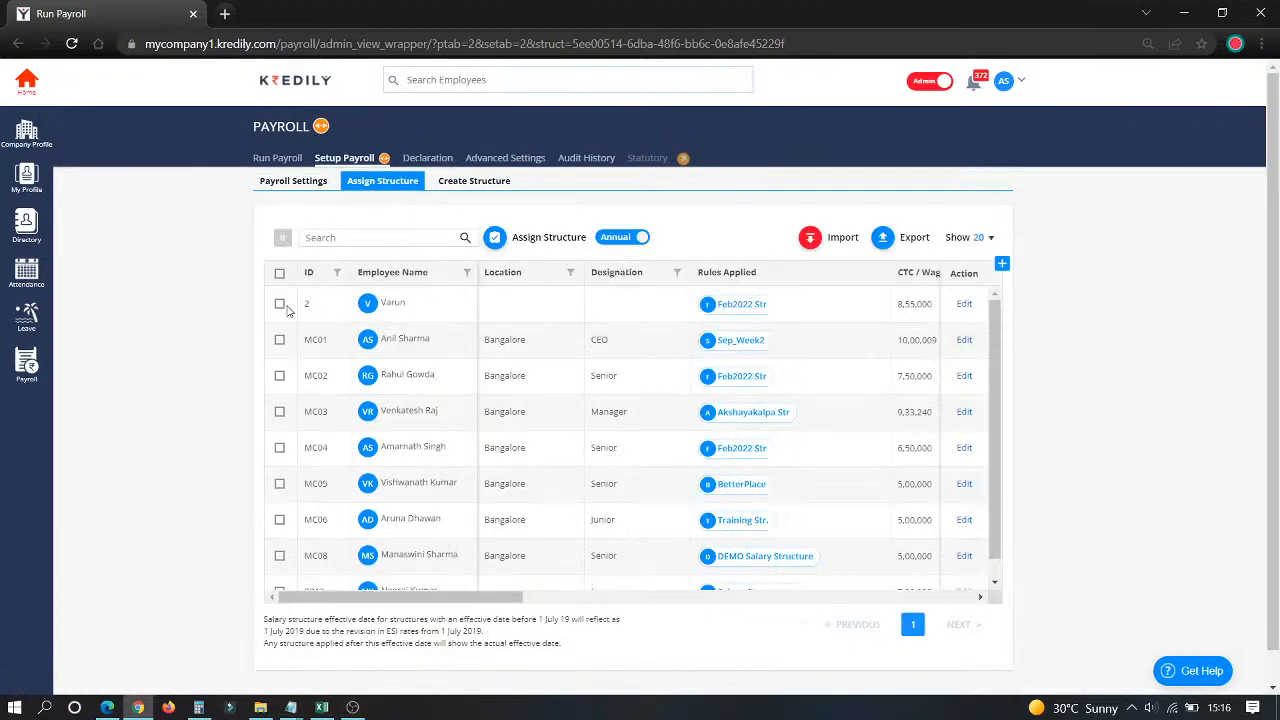
Step: Try assigning Salary_Structure - 1 to employee 2 from 23/03/2022, then cancel without applying
{"action": "left_click", "coordinate": [279, 304]}
{"action": "left_click", "coordinate": [496, 238]}
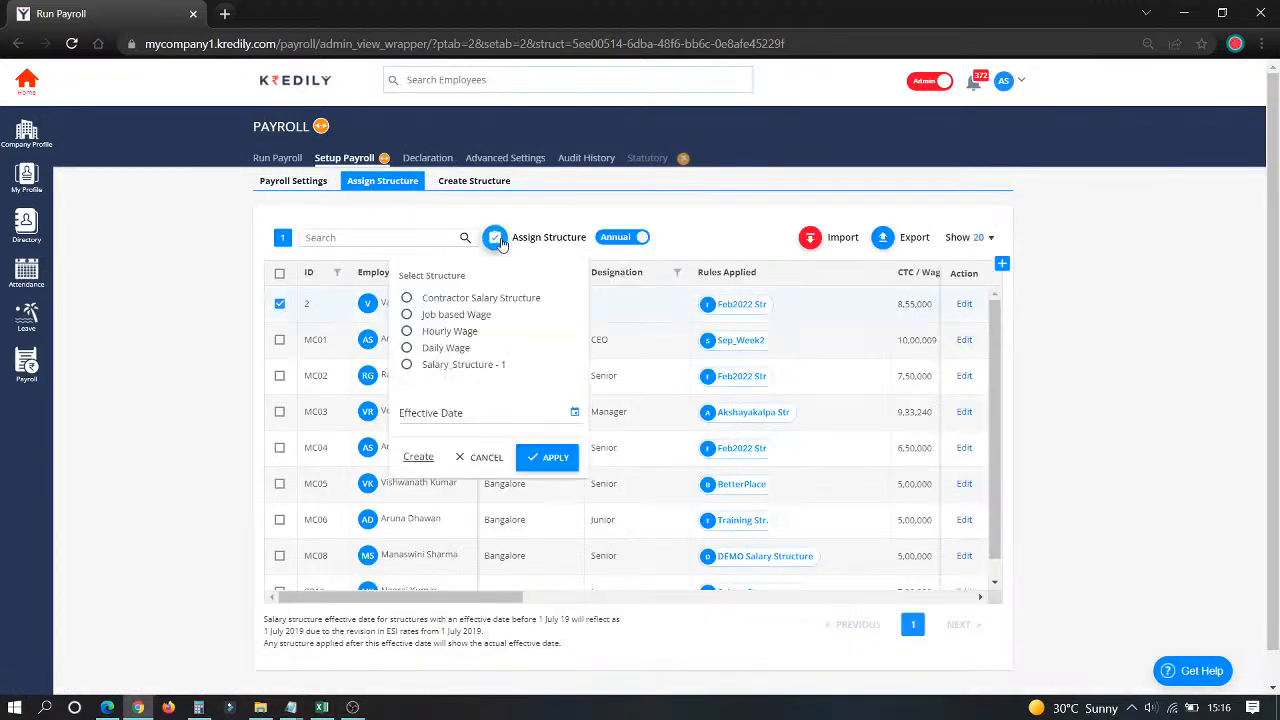
{"action": "left_click", "coordinate": [408, 366]}
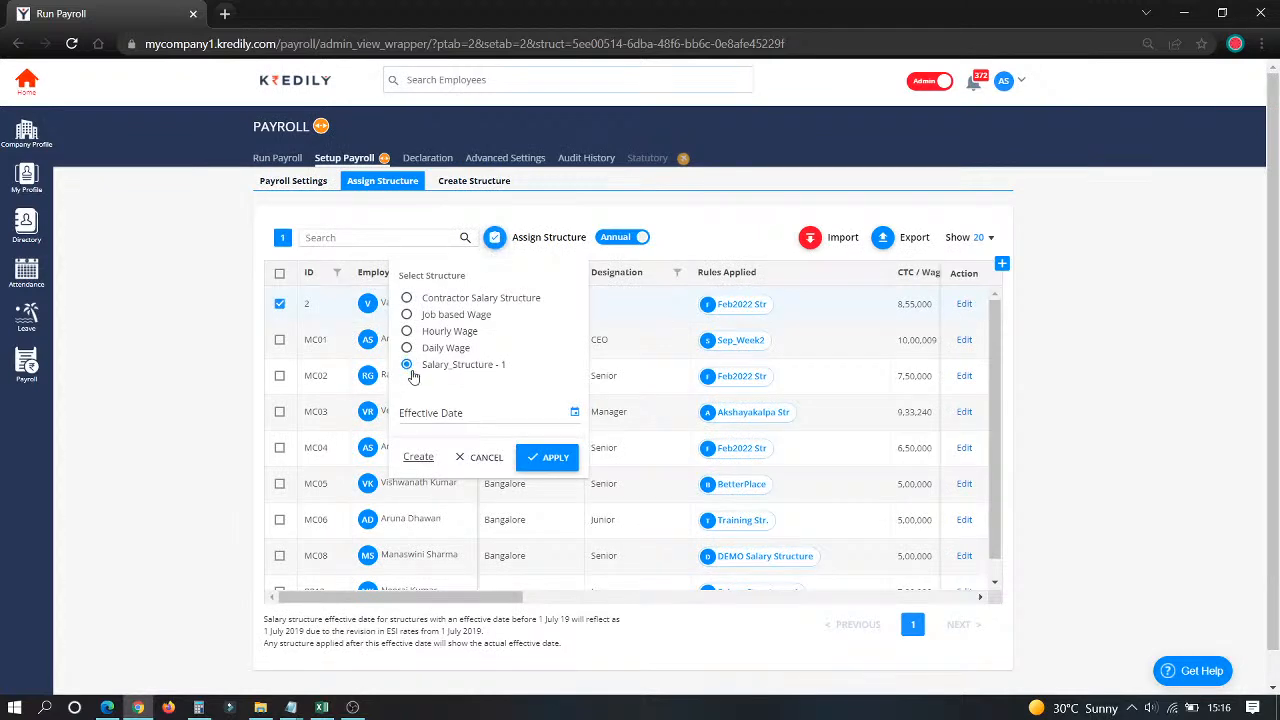
{"action": "left_click", "coordinate": [445, 413]}
{"action": "left_click", "coordinate": [485, 337]}
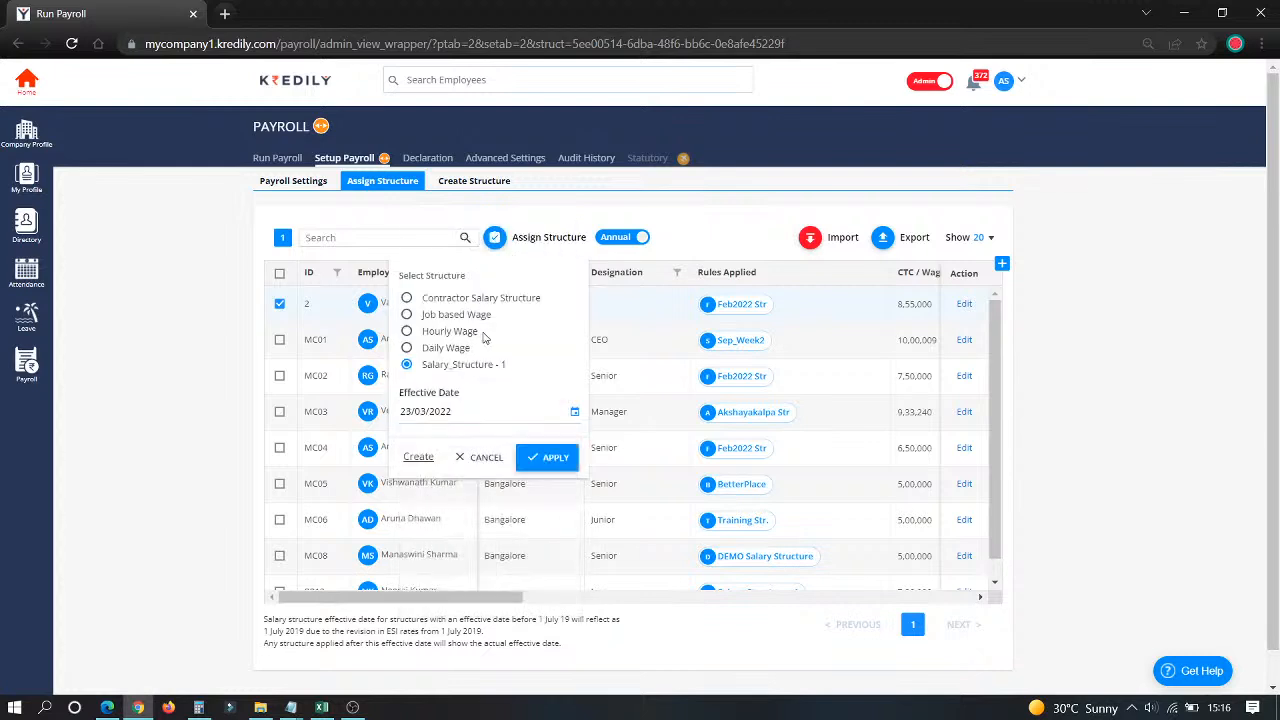
{"action": "left_click", "coordinate": [530, 457]}
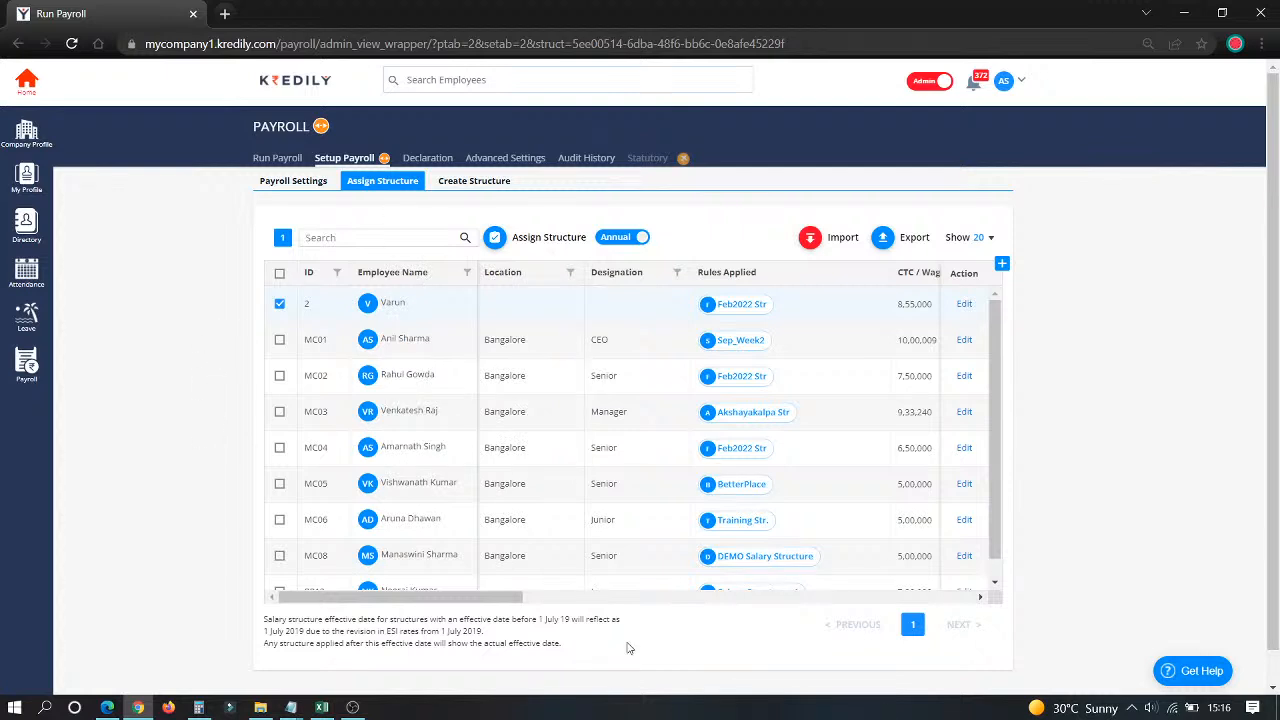
Step: Switch the salary component figures from Annual to Monthly
{"action": "left_click_drag", "start_coordinate": [519, 598], "coordinate": [643, 599]}
{"action": "left_click", "coordinate": [626, 237]}
{"action": "left_click", "coordinate": [616, 240]}
{"action": "left_click", "coordinate": [608, 244]}
{"action": "left_click_drag", "start_coordinate": [552, 597], "coordinate": [638, 590]}
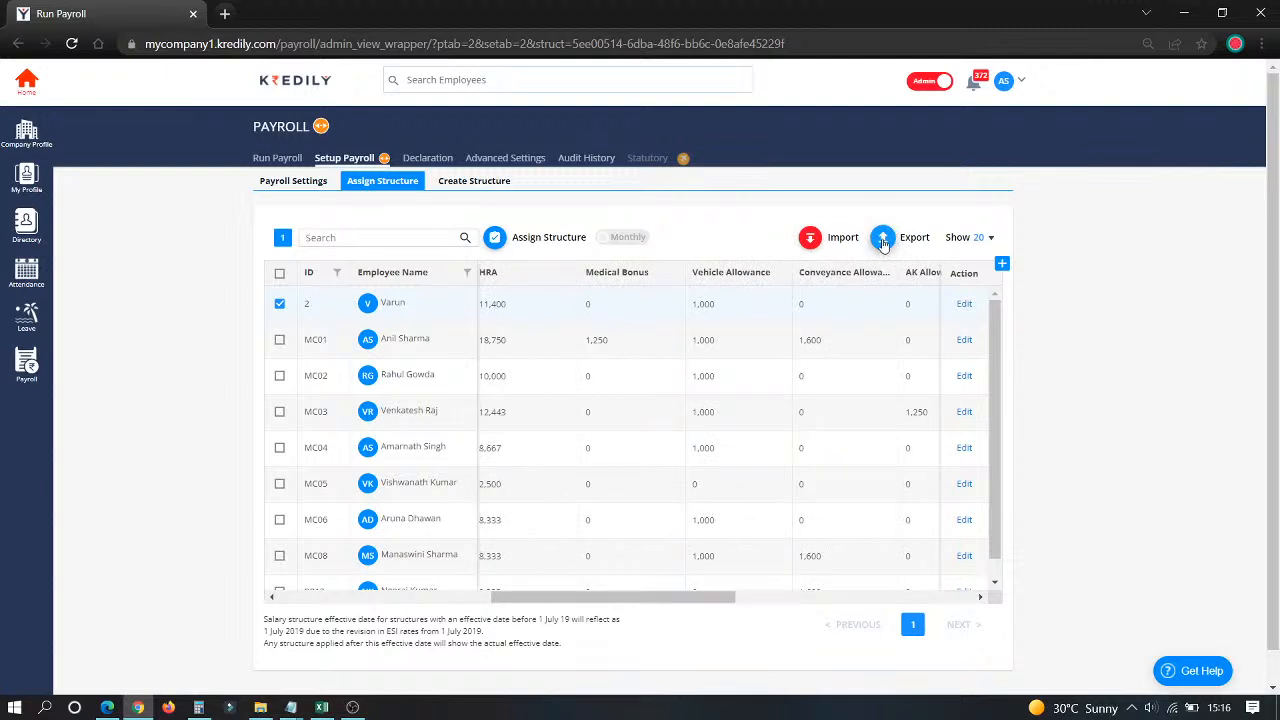
Step: Find Feb 2022 among the payroll months and open its Attendance & Leave step
{"action": "left_click", "coordinate": [271, 160]}
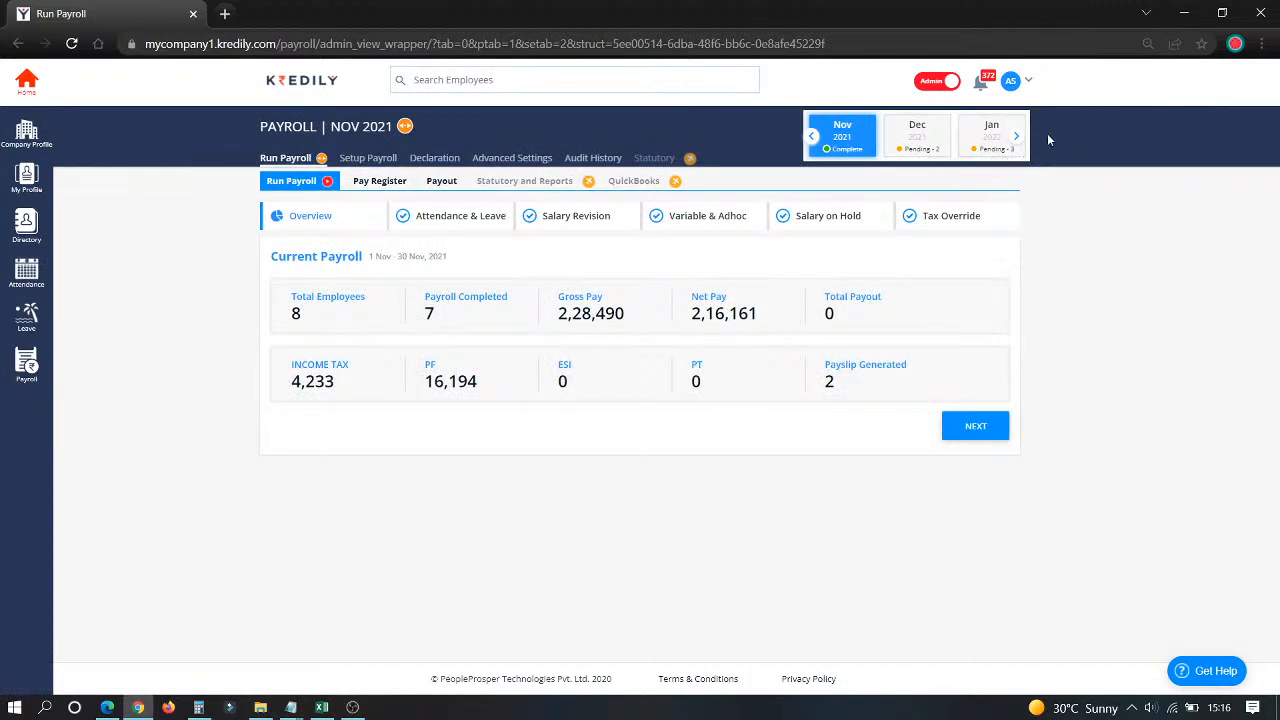
{"action": "left_click", "coordinate": [1016, 137]}
{"action": "left_click", "coordinate": [1016, 137]}
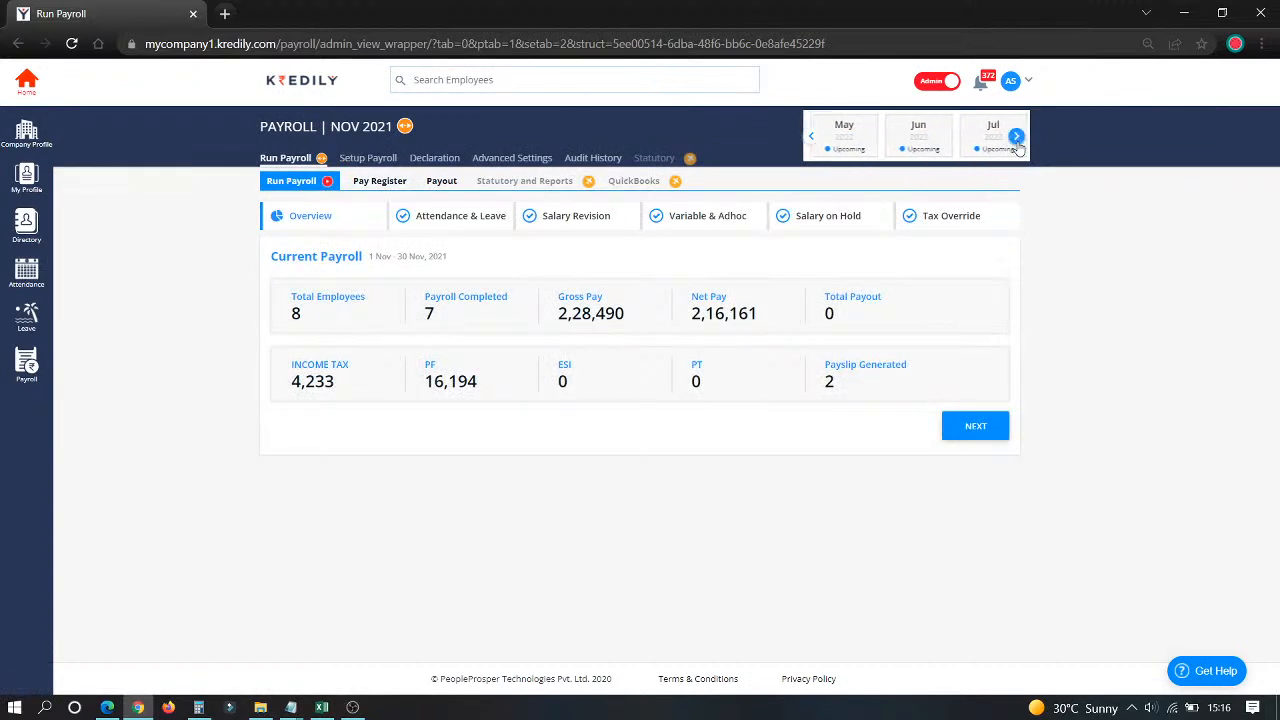
{"action": "left_click", "coordinate": [811, 138]}
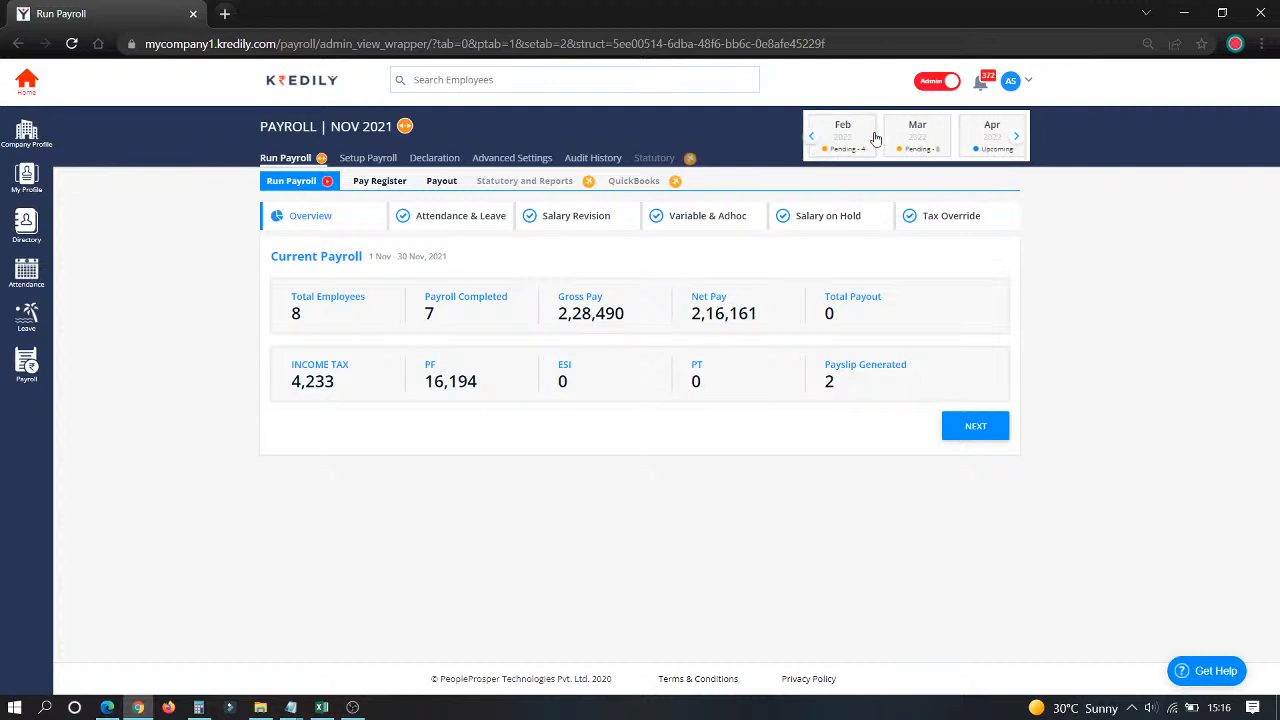
{"action": "left_click", "coordinate": [922, 140]}
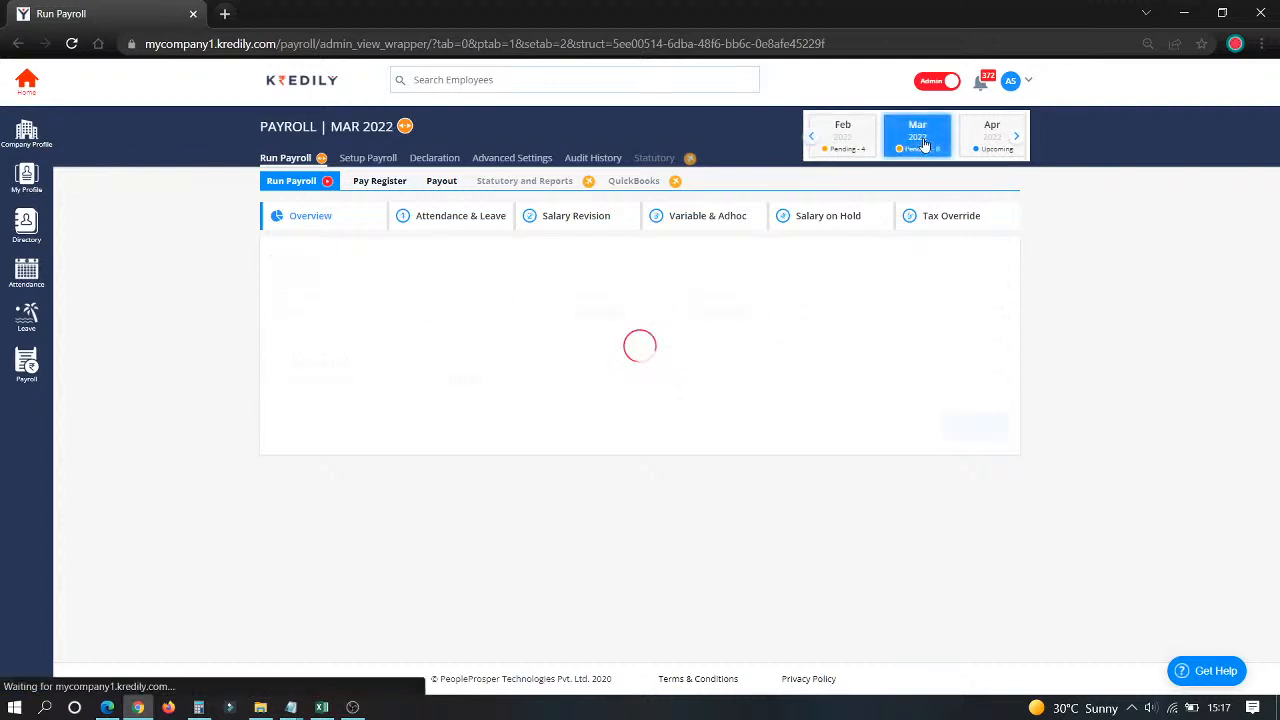
{"action": "left_click", "coordinate": [840, 146]}
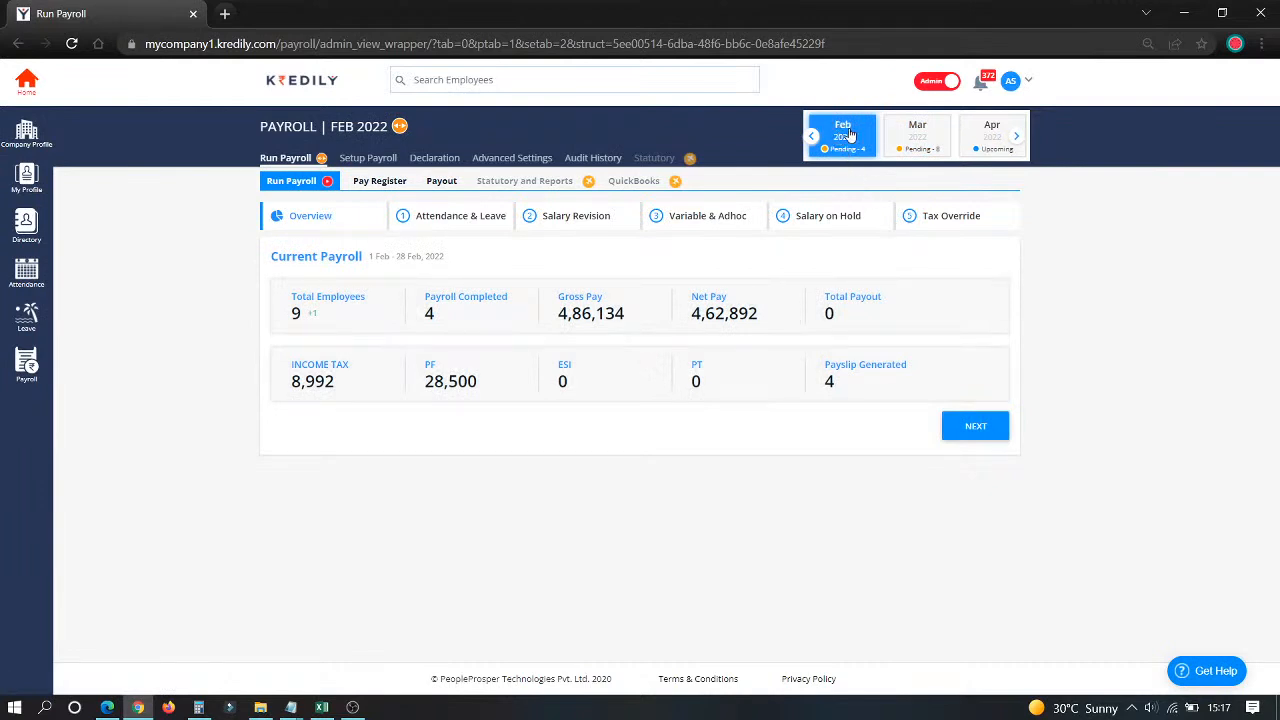
{"action": "left_click", "coordinate": [434, 223]}
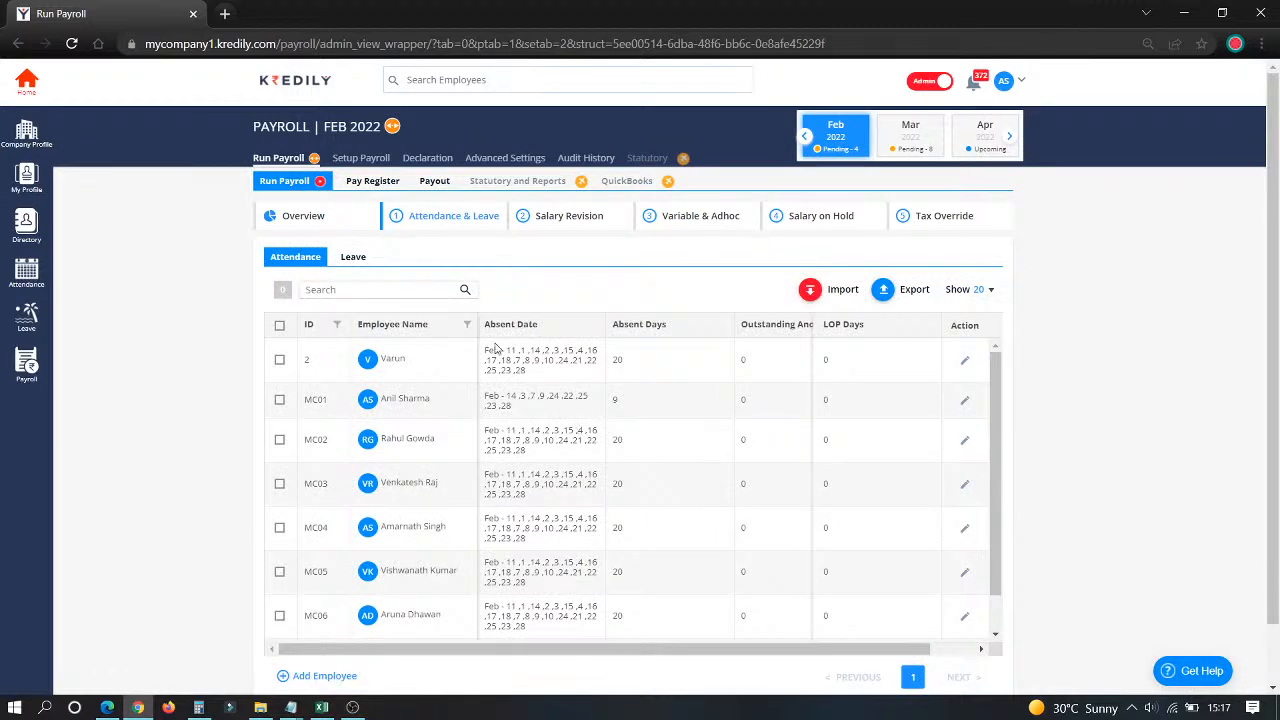
Step: Review the employees' absence details and LOP day values
{"action": "left_click_drag", "start_coordinate": [502, 350], "coordinate": [612, 607]}
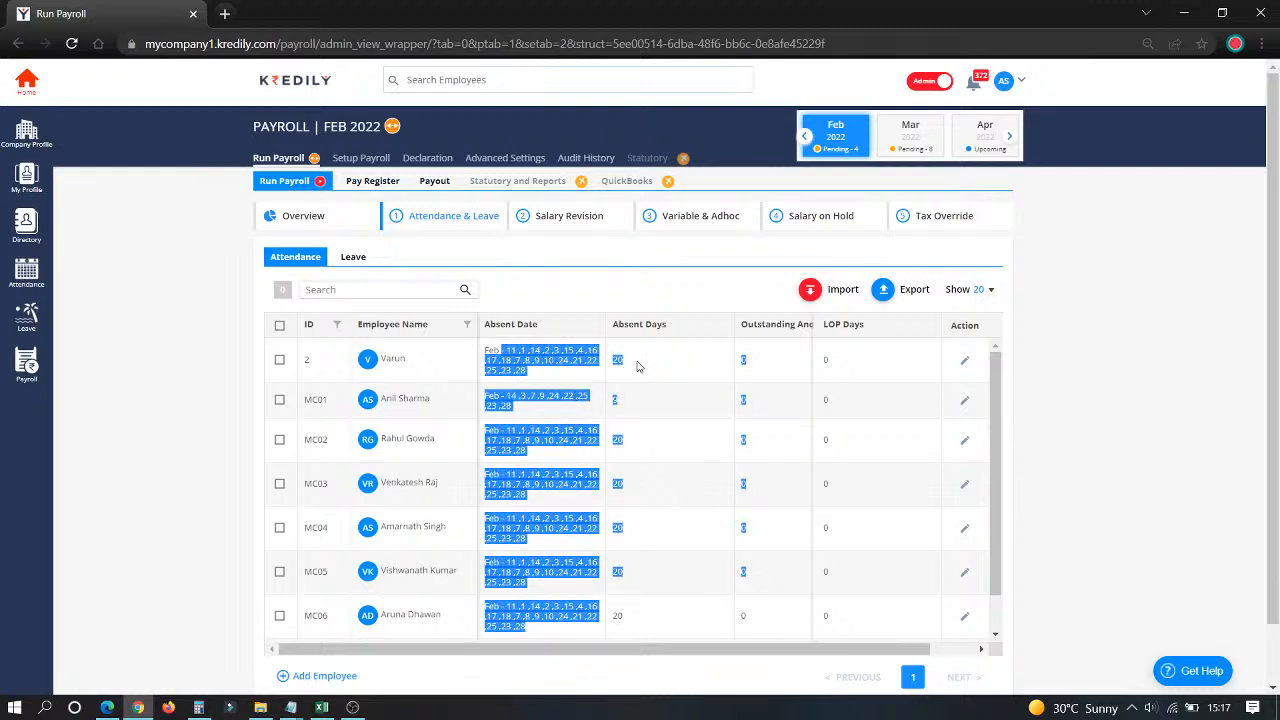
{"action": "left_click", "coordinate": [687, 487]}
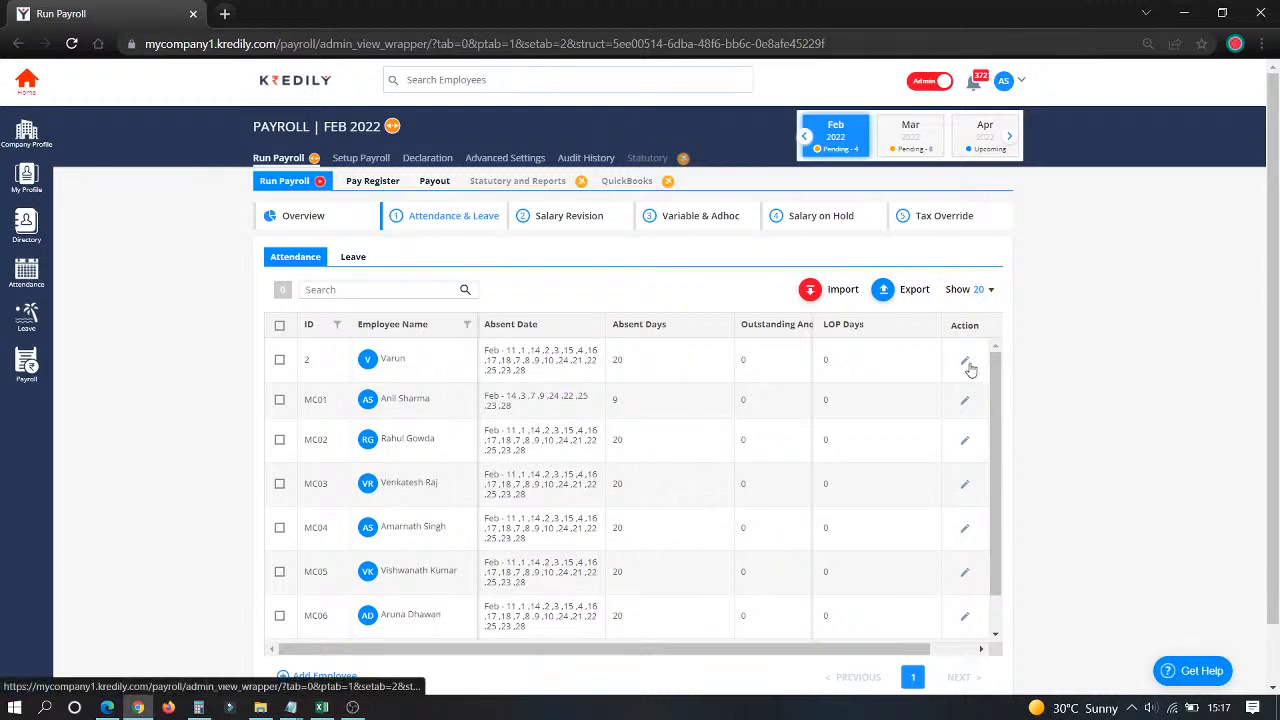
{"action": "left_click_drag", "start_coordinate": [846, 356], "coordinate": [816, 365]}
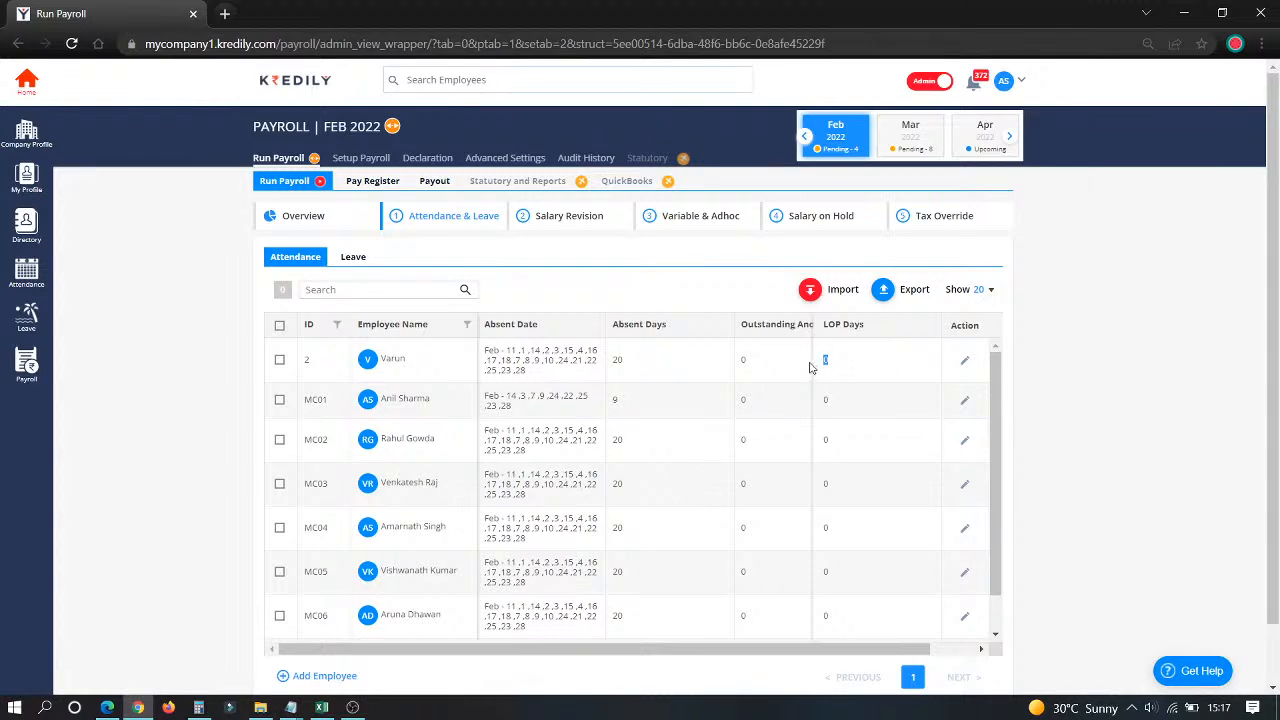
{"action": "left_click", "coordinate": [669, 462]}
Step: Try setting employee 2's LOP days to 3, abandoning it after the payroll-completed error
{"action": "left_click", "coordinate": [965, 366]}
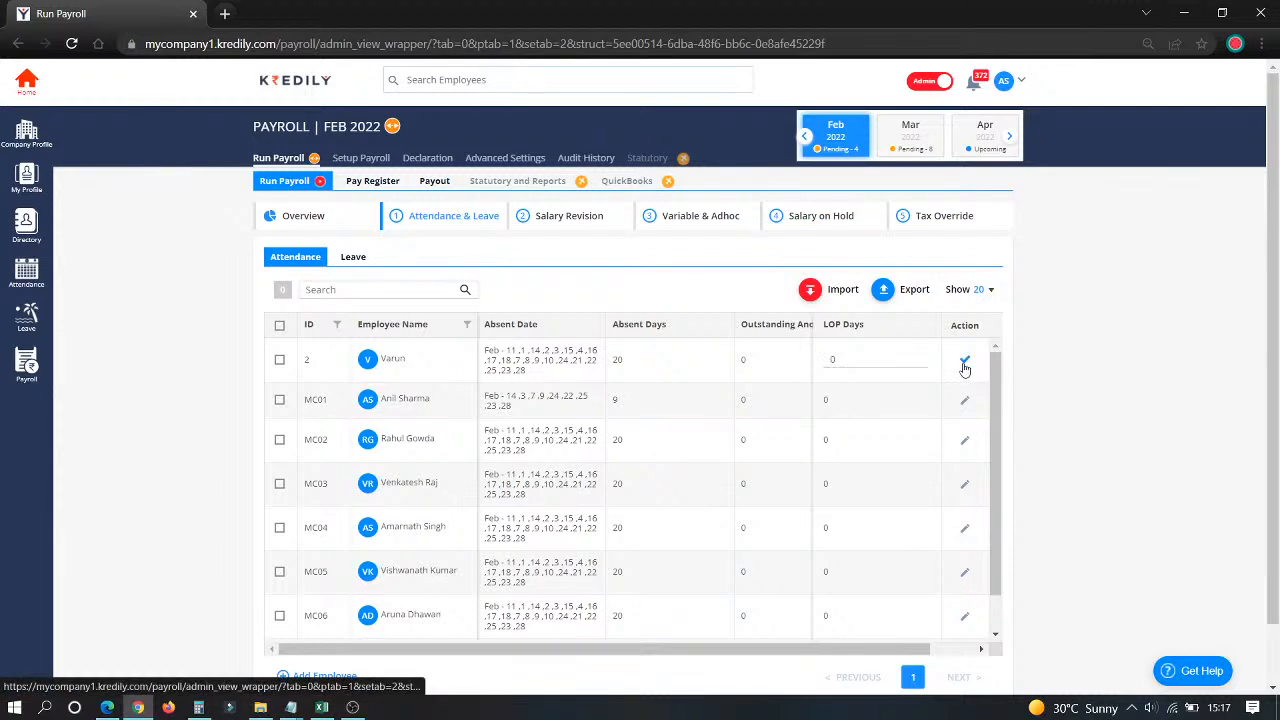
{"action": "left_click_drag", "start_coordinate": [850, 374], "coordinate": [643, 347]}
{"action": "type", "text": "32"}
{"action": "key", "text": "BackSpace"}
{"action": "left_click", "coordinate": [682, 459]}
{"action": "scroll", "coordinate": [932, 626], "scroll_direction": "down", "scroll_amount": 2}
{"action": "scroll", "coordinate": [934, 566], "scroll_direction": "up", "scroll_amount": 2}
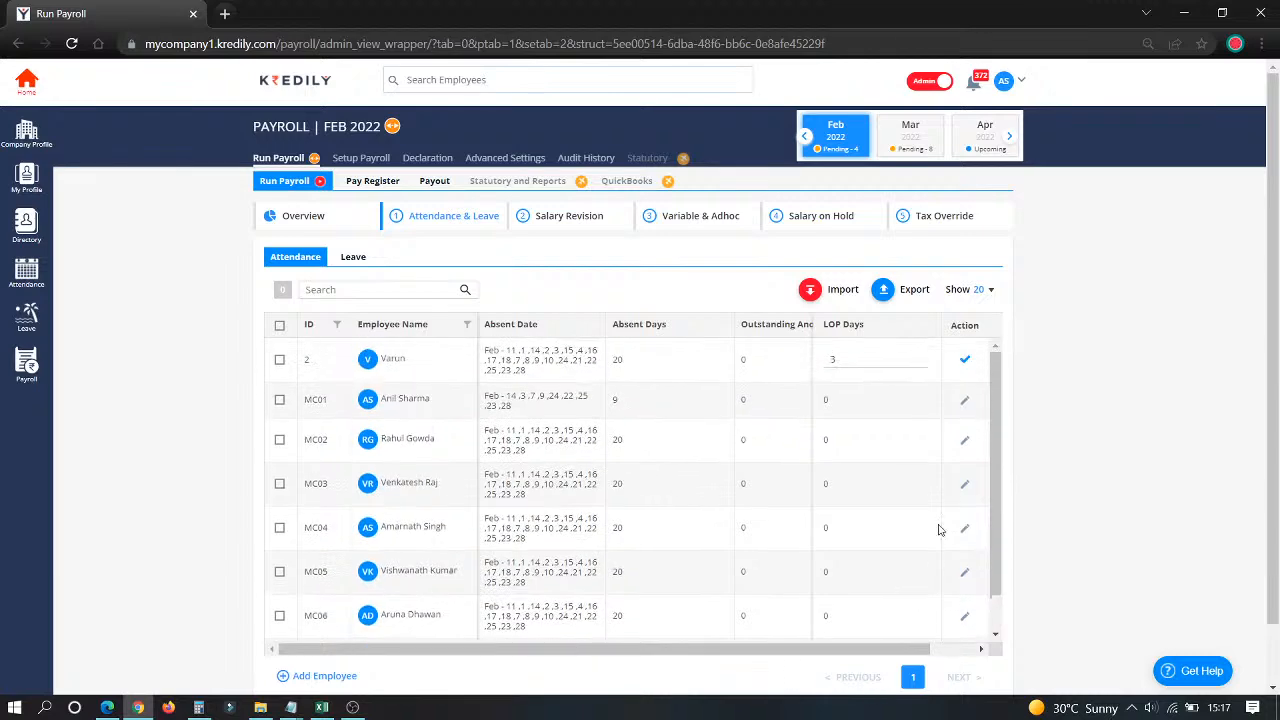
{"action": "left_click", "coordinate": [964, 358]}
{"action": "left_click", "coordinate": [646, 453]}
{"action": "left_click", "coordinate": [966, 486]}
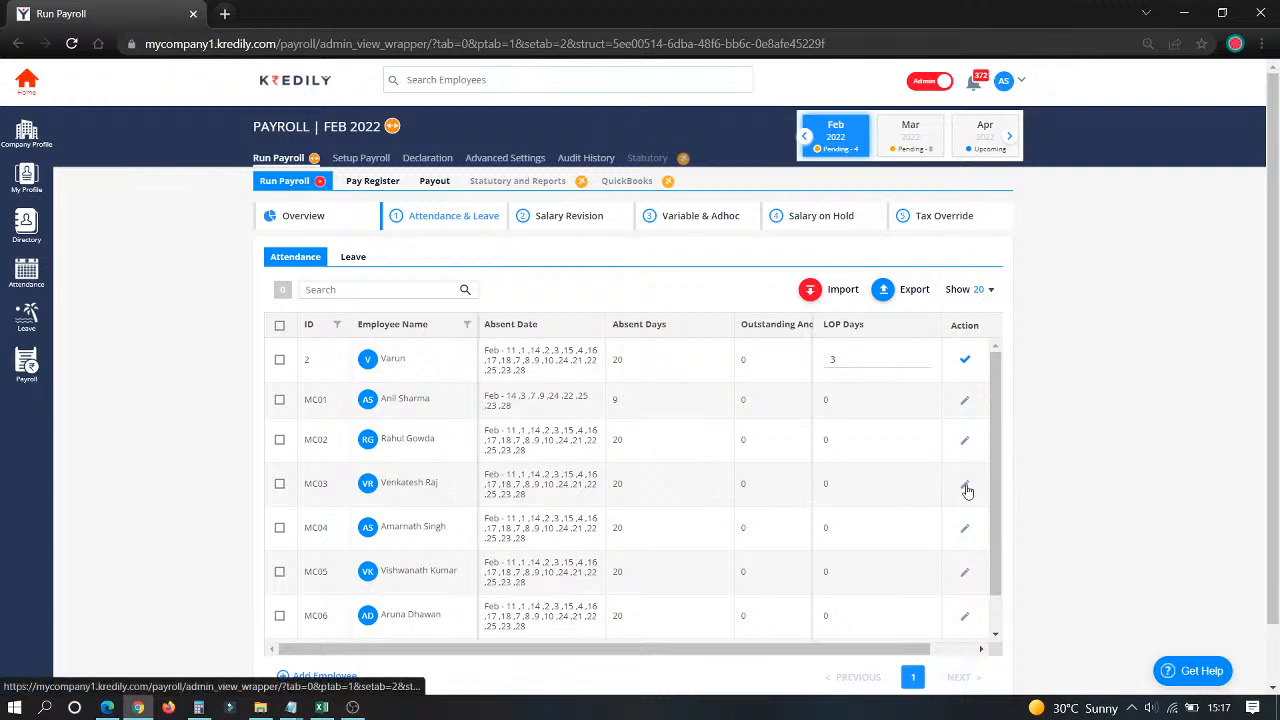
Step: Record 1 LOP day for employee MC05, then review February's leave requests
{"action": "left_click", "coordinate": [966, 580]}
{"action": "type", "text": "1"}
{"action": "left_click", "coordinate": [965, 575]}
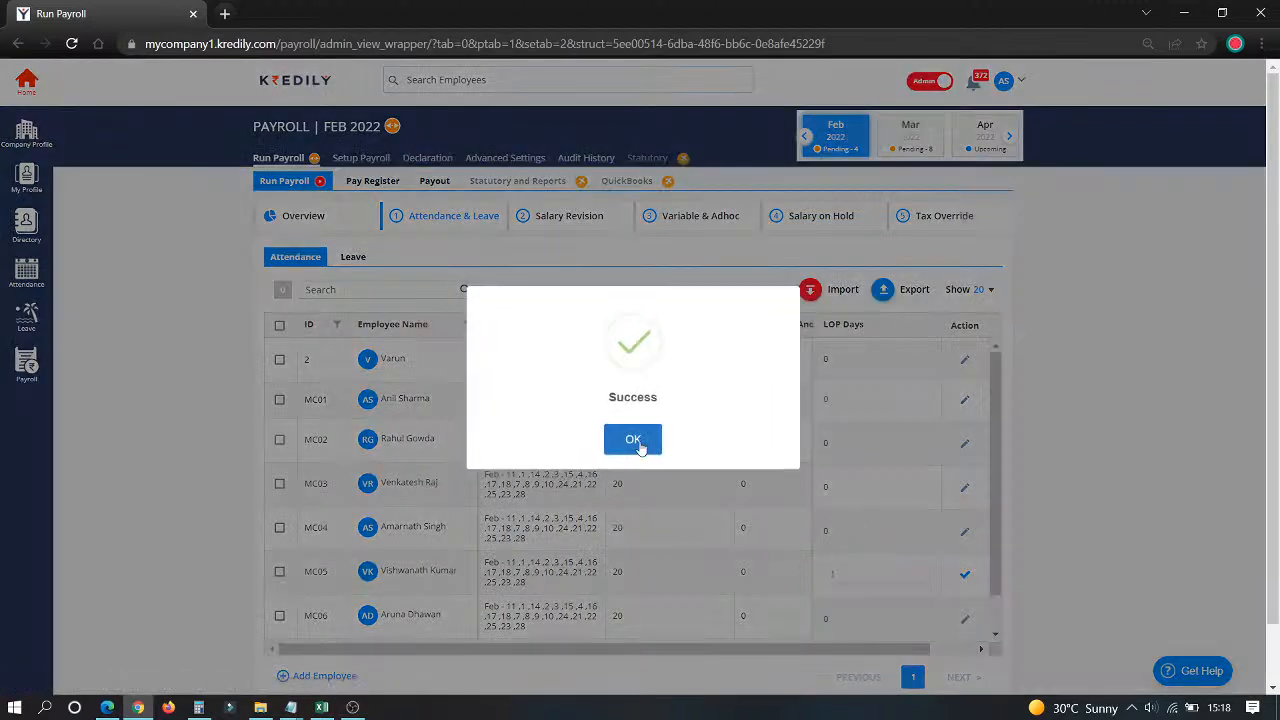
{"action": "left_click", "coordinate": [640, 449]}
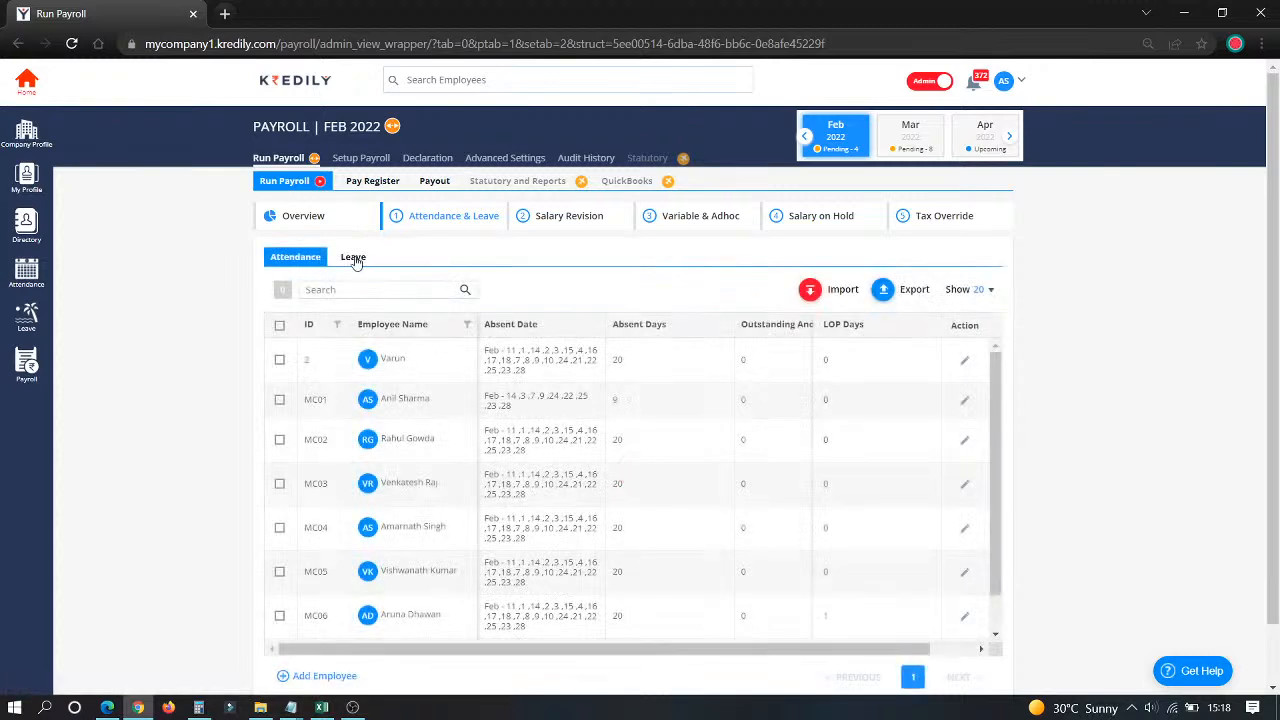
{"action": "left_click", "coordinate": [358, 257]}
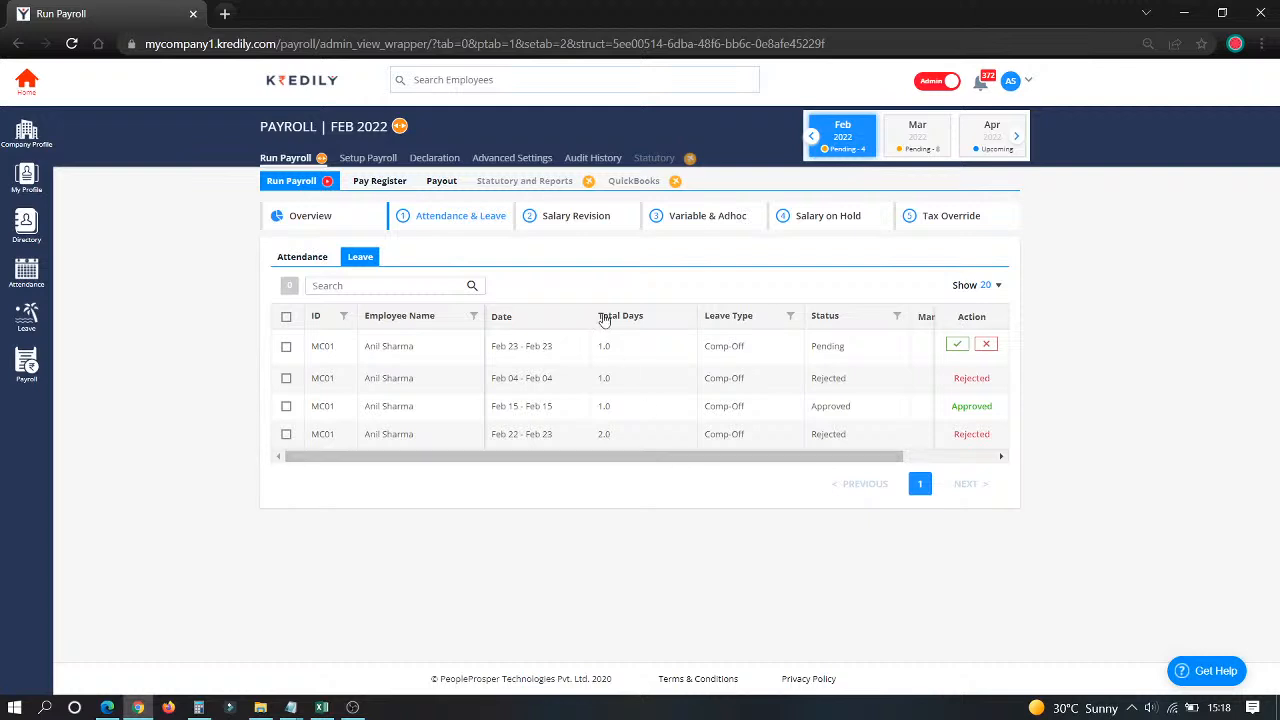
{"action": "left_click", "coordinate": [590, 214]}
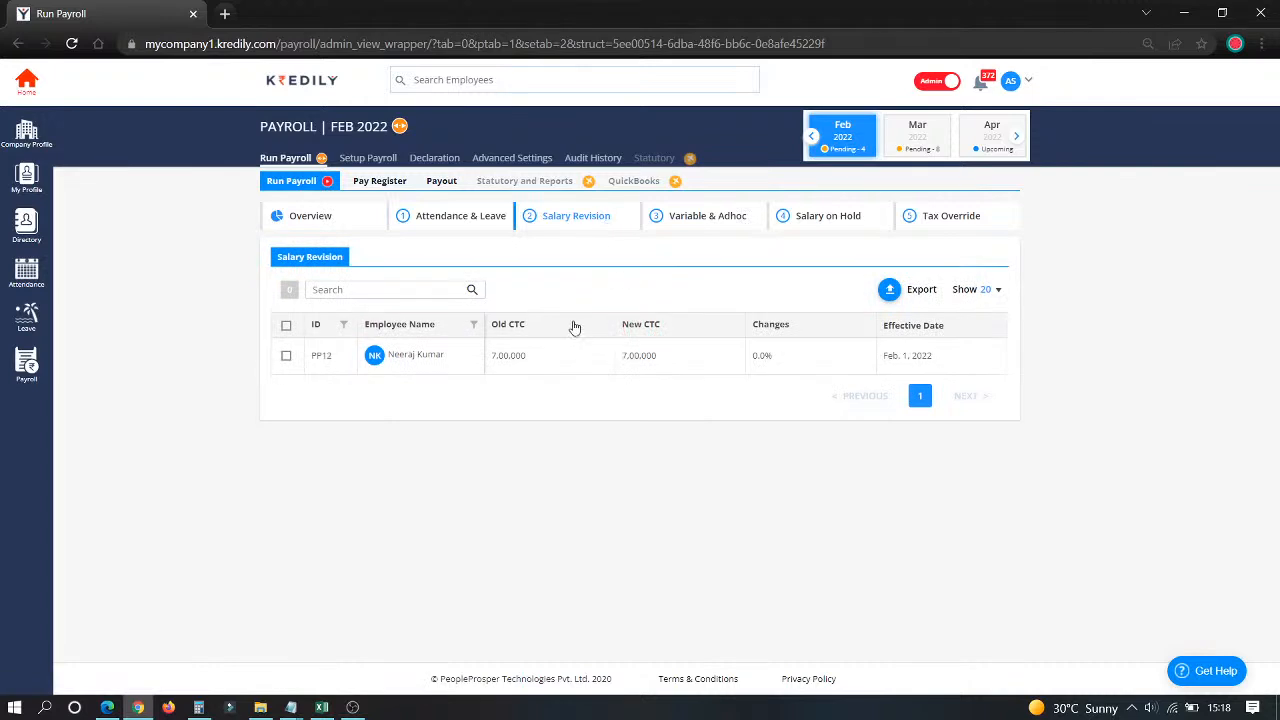
Step: Check the 10,000 variable incentive and February's adhoc earnings
{"action": "left_click_drag", "start_coordinate": [402, 360], "coordinate": [571, 363]}
{"action": "left_click", "coordinate": [708, 219]}
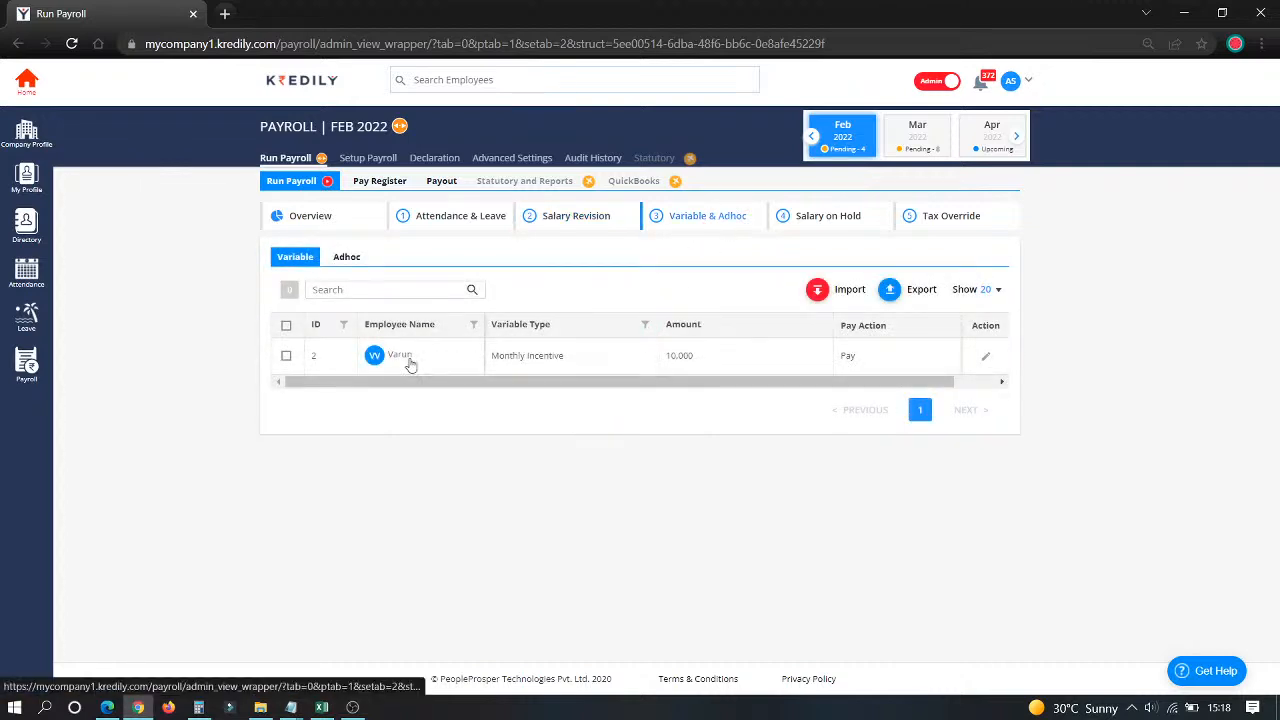
{"action": "left_click_drag", "start_coordinate": [397, 356], "coordinate": [420, 354]}
{"action": "left_click_drag", "start_coordinate": [664, 356], "coordinate": [725, 357]}
{"action": "left_click", "coordinate": [725, 357]}
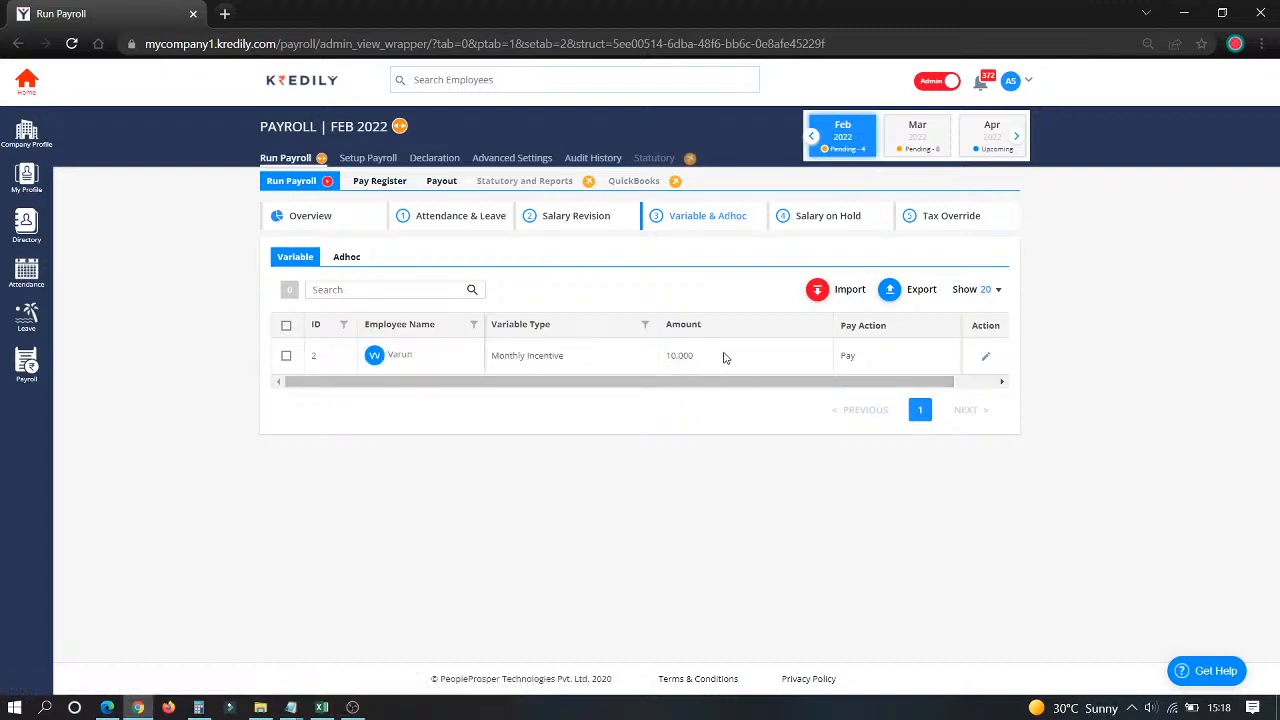
{"action": "left_click", "coordinate": [352, 257]}
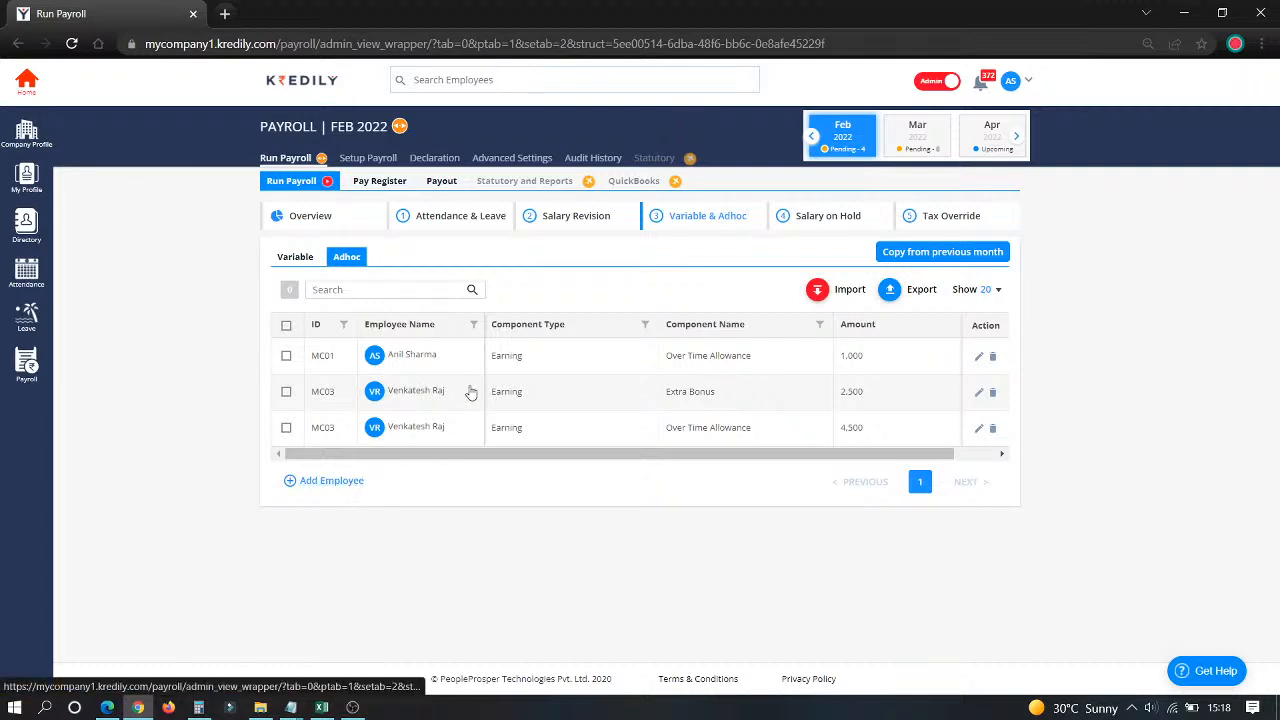
{"action": "left_click", "coordinate": [845, 222]}
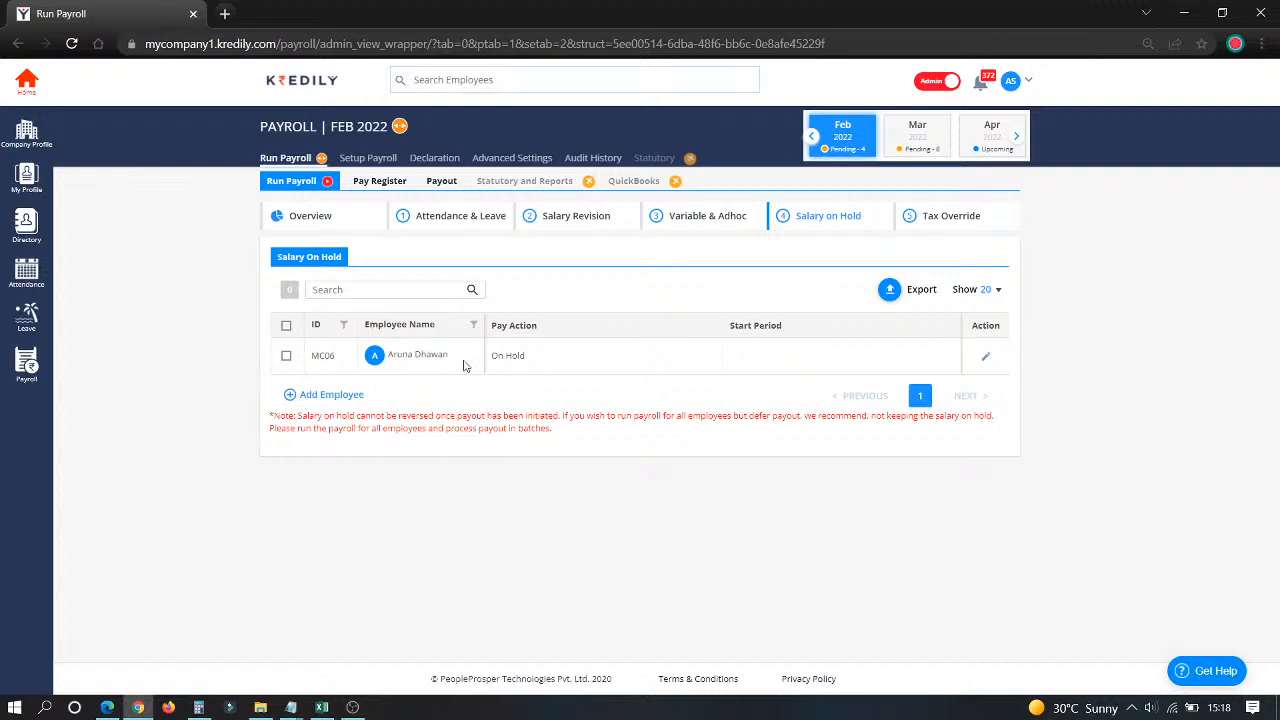
Step: Keep employee MC06's pay action set to On Hold
{"action": "left_click", "coordinate": [986, 358]}
{"action": "left_click", "coordinate": [676, 365]}
{"action": "left_click", "coordinate": [541, 446]}
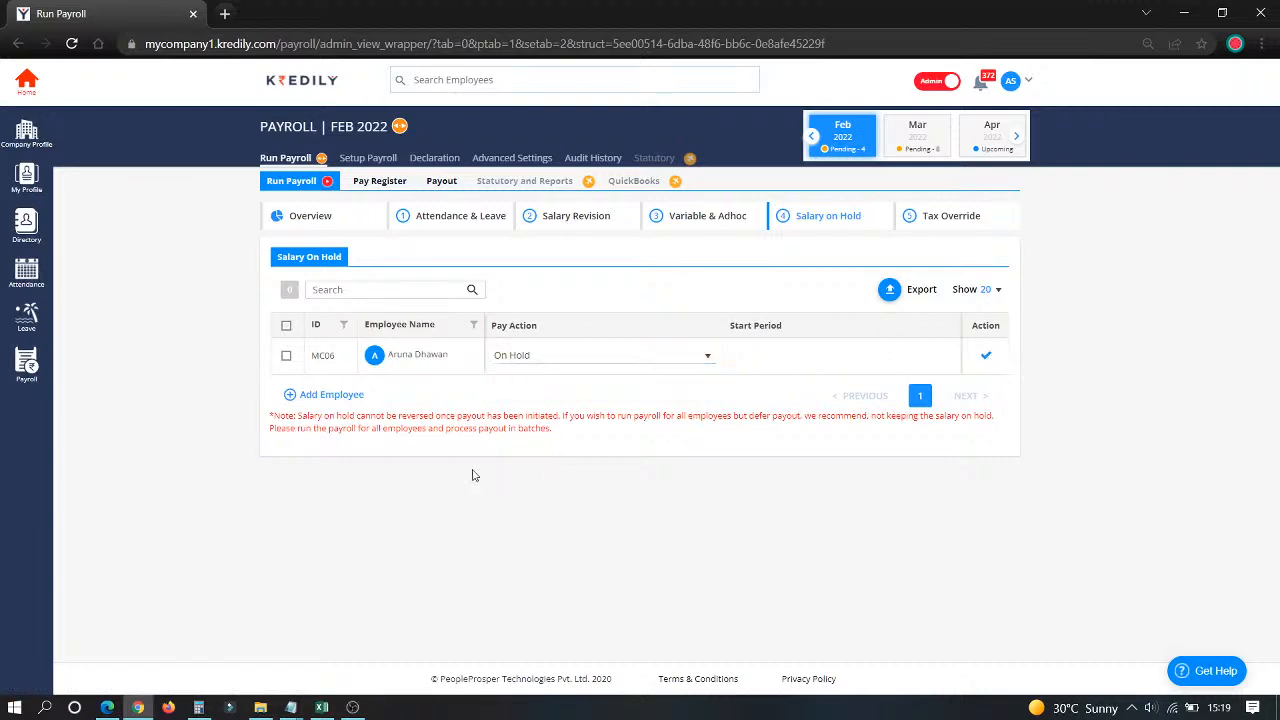
Step: Start putting MC01's salary On Hold, then cancel so only MC06 stays held
{"action": "left_click", "coordinate": [347, 396]}
{"action": "left_click", "coordinate": [495, 349]}
{"action": "left_click", "coordinate": [492, 383]}
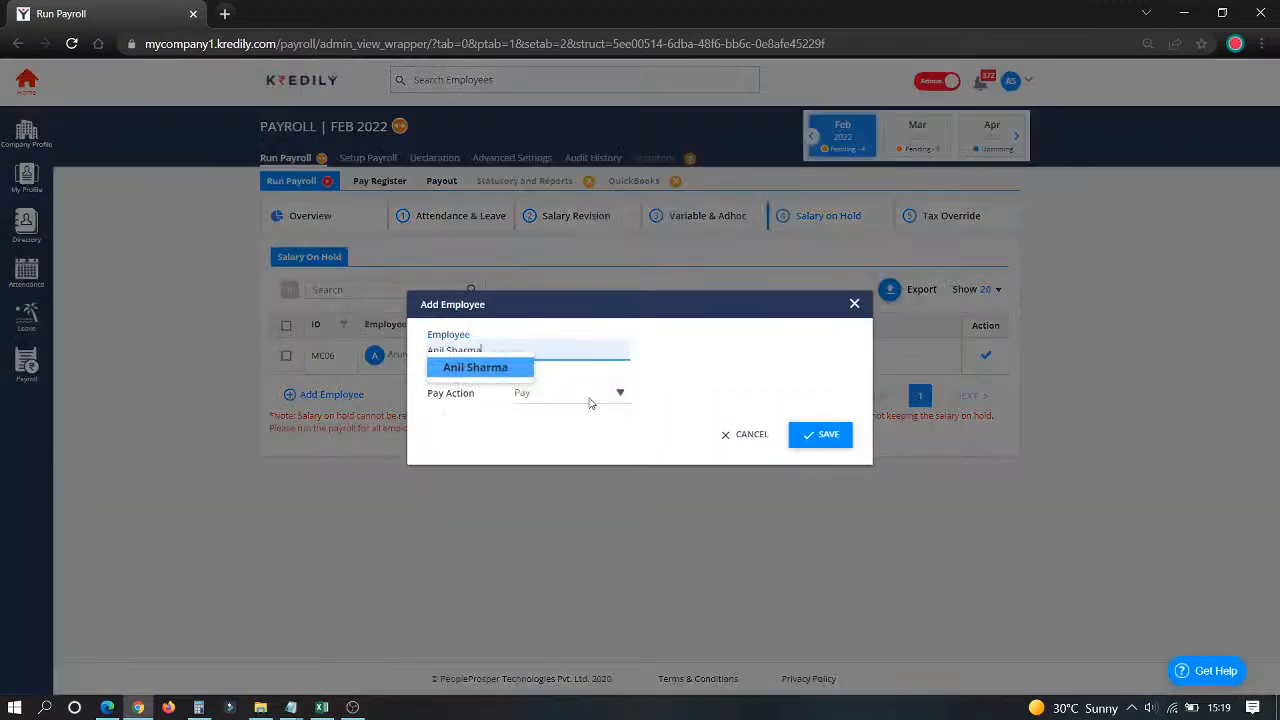
{"action": "left_click", "coordinate": [569, 392]}
{"action": "left_click", "coordinate": [558, 424]}
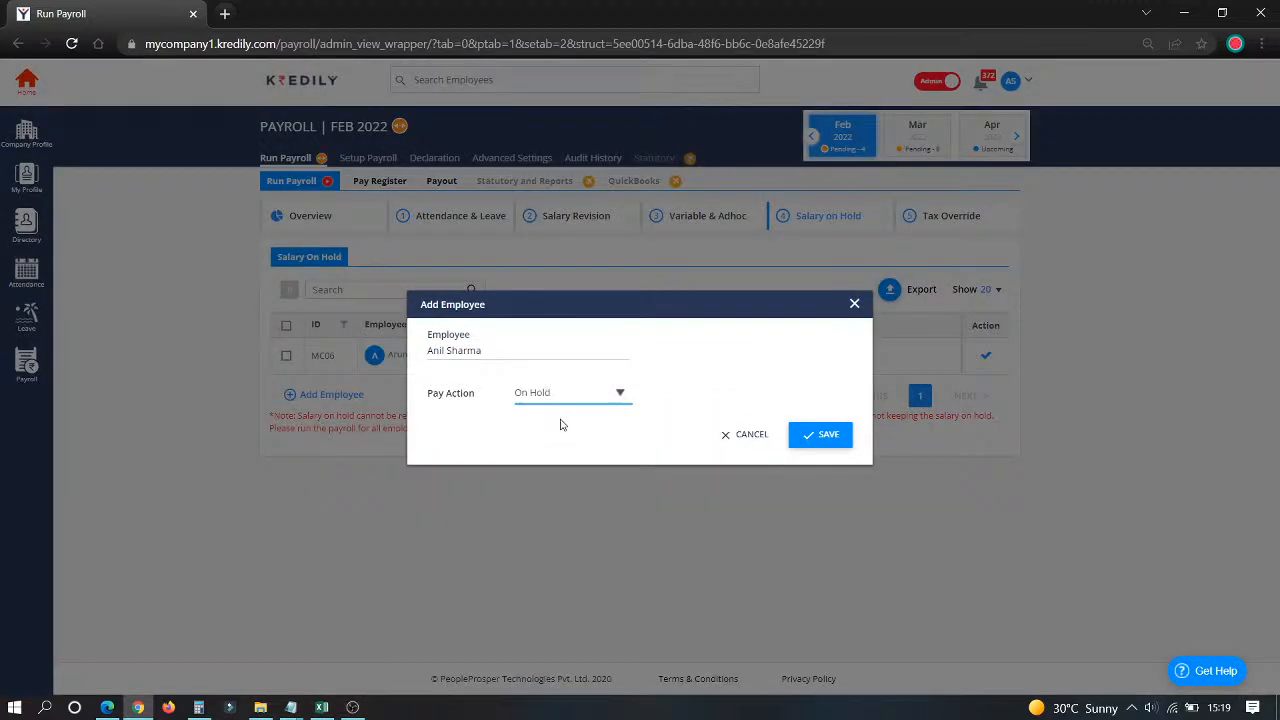
{"action": "left_click", "coordinate": [729, 436]}
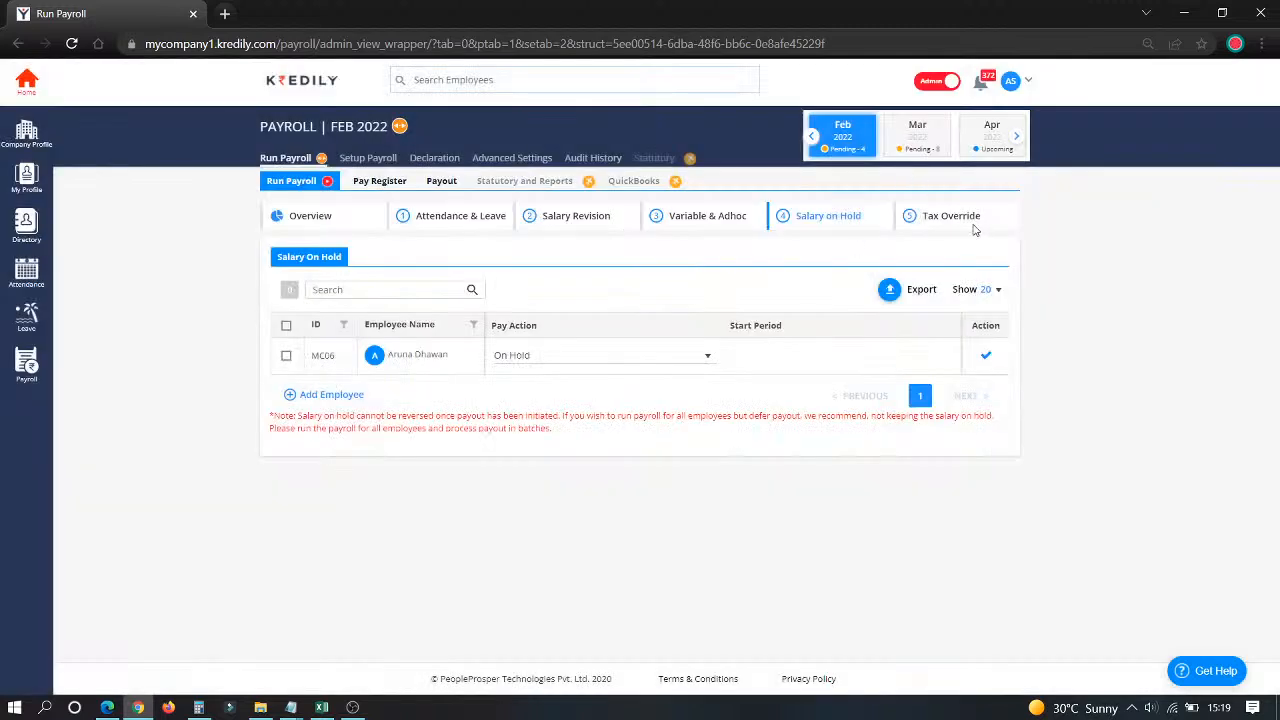
{"action": "left_click", "coordinate": [974, 229]}
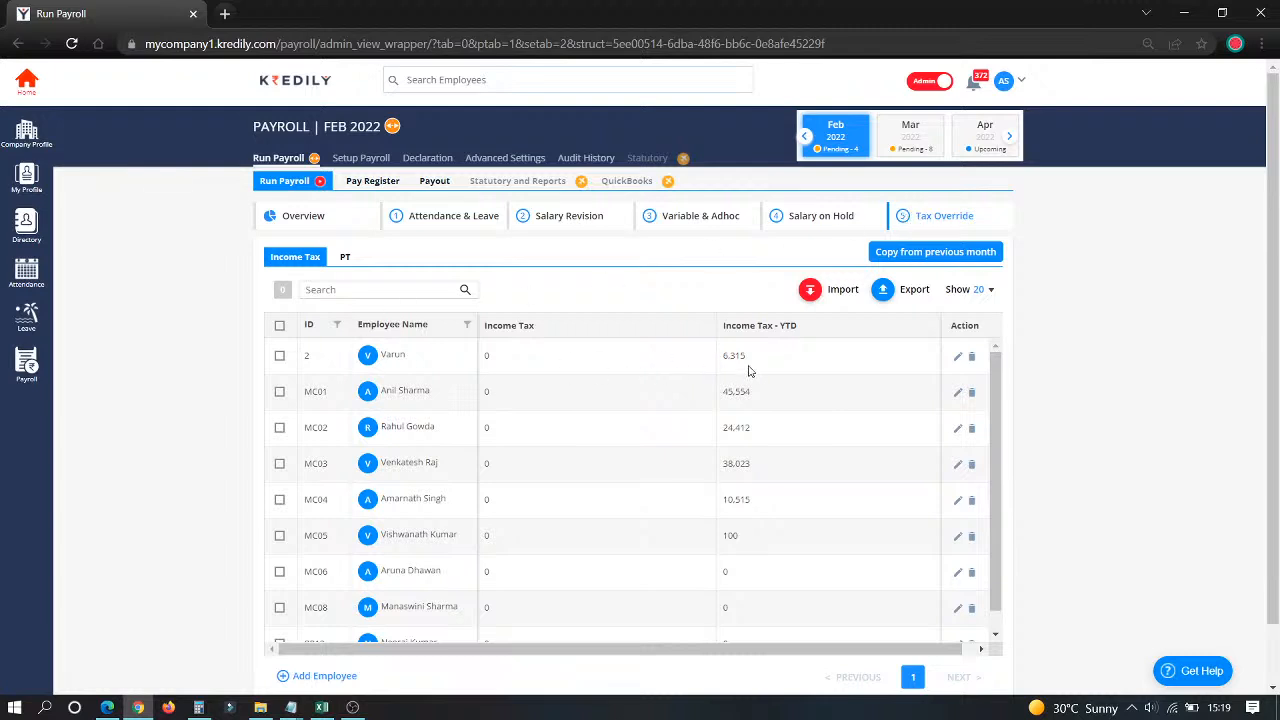
Step: Check employee 2's income tax and professional tax overrides, dismissing the payroll-completed error
{"action": "left_click", "coordinate": [958, 358]}
{"action": "left_click", "coordinate": [1168, 271]}
{"action": "left_click", "coordinate": [345, 257]}
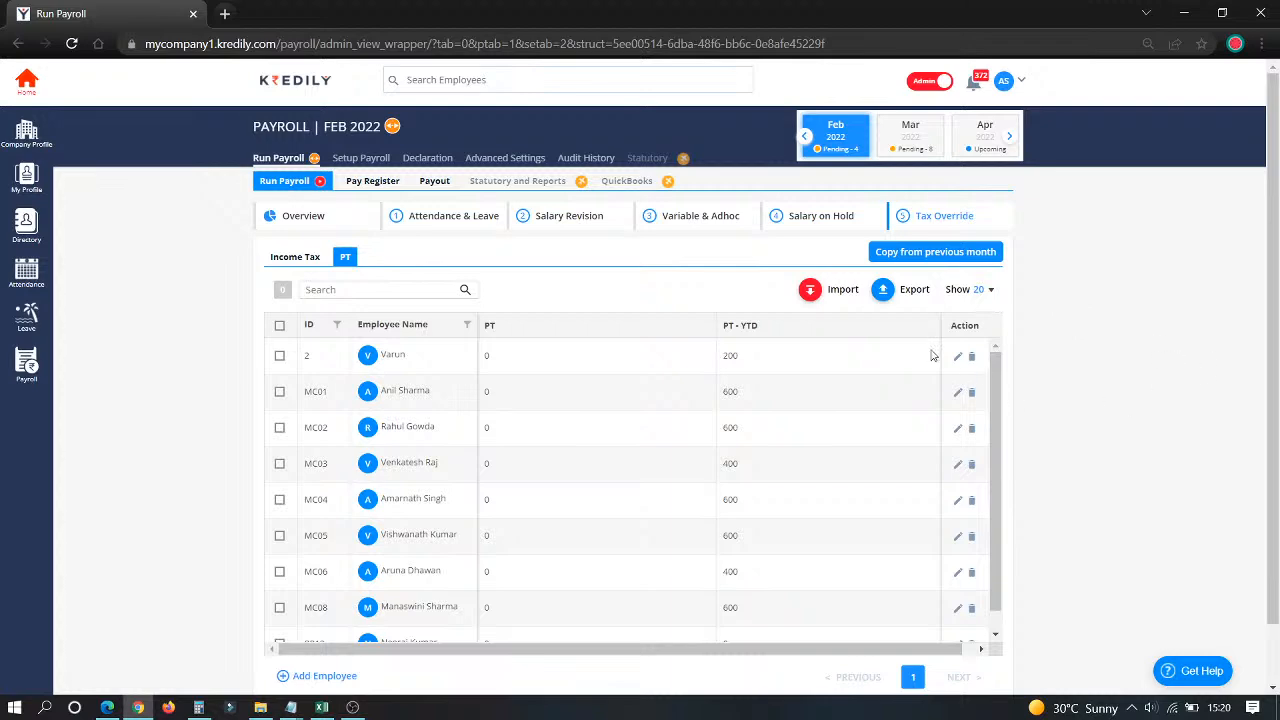
{"action": "left_click", "coordinate": [959, 366]}
{"action": "left_click", "coordinate": [959, 360]}
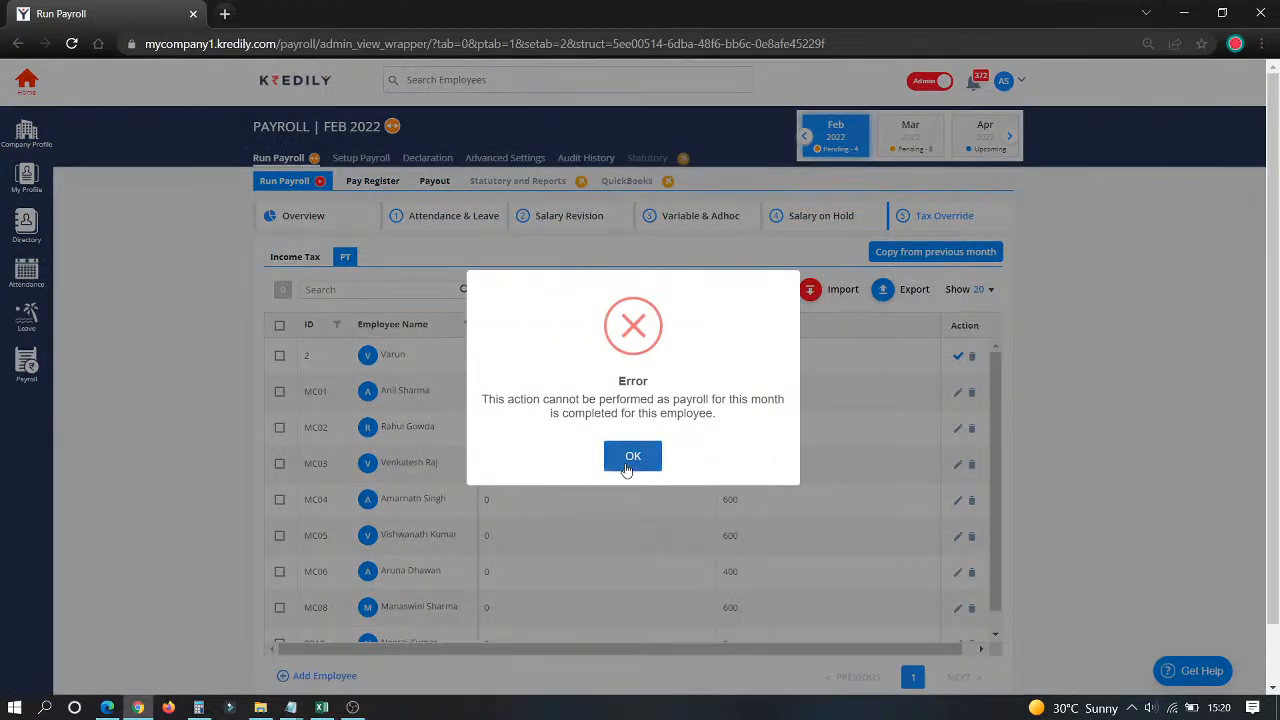
{"action": "left_click", "coordinate": [627, 466]}
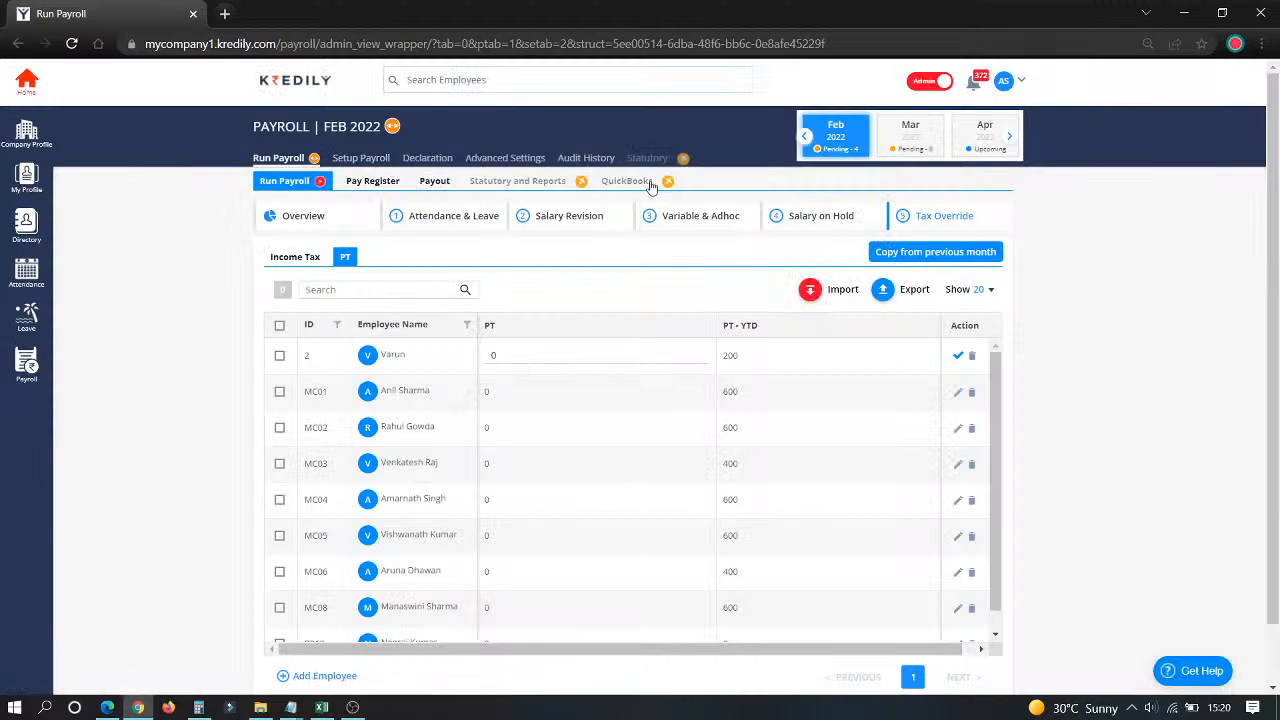
{"action": "left_click", "coordinate": [376, 181]}
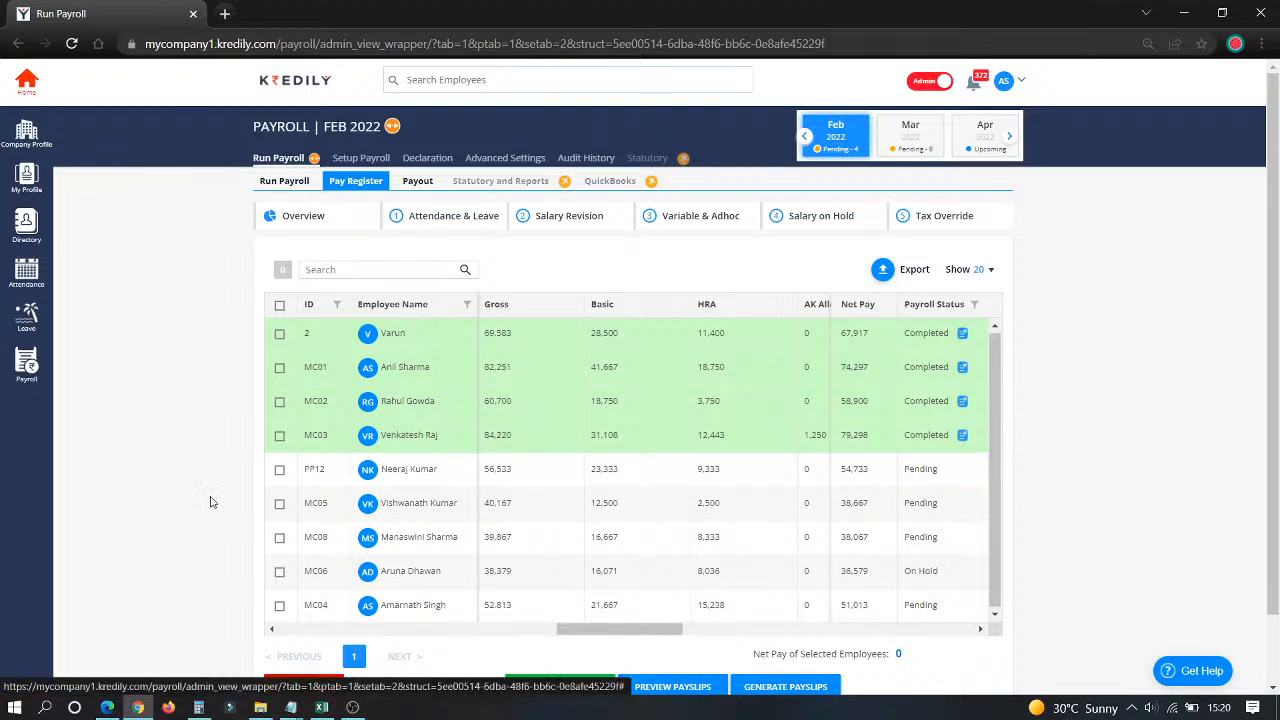
Step: Run February payroll for employee PP12, confirming the data was verified
{"action": "left_click", "coordinate": [280, 470]}
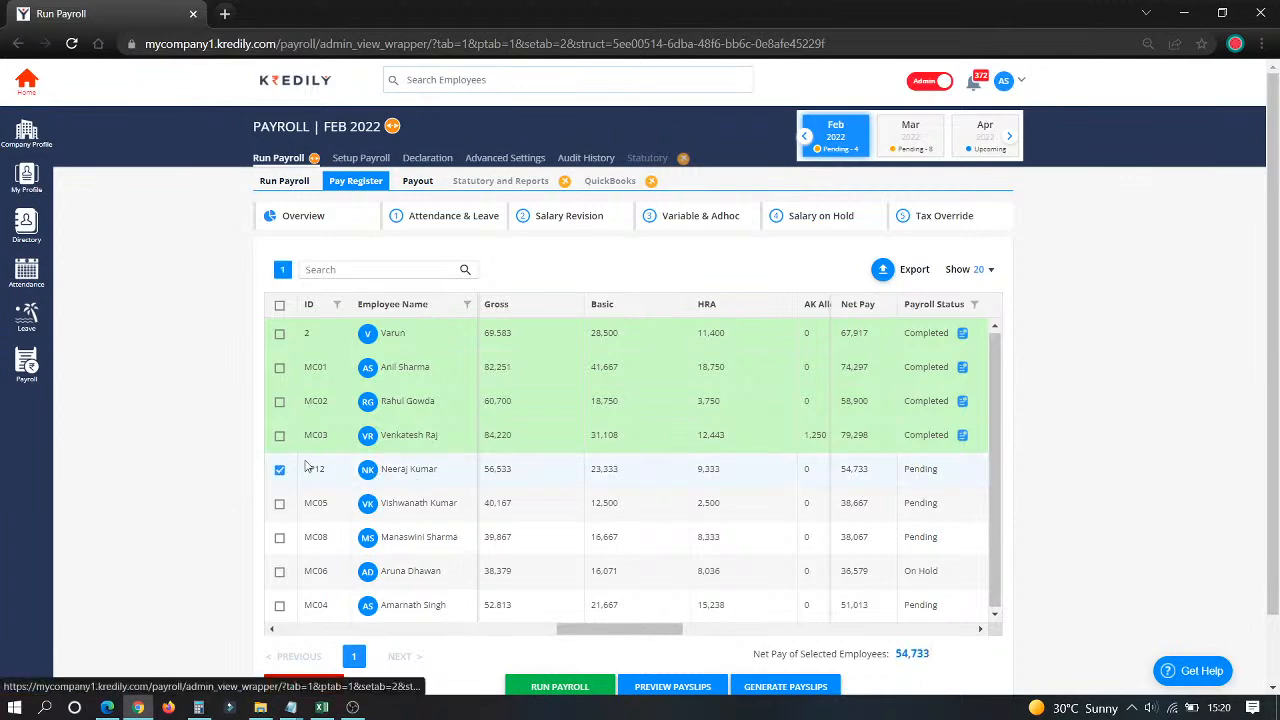
{"action": "left_click", "coordinate": [588, 690]}
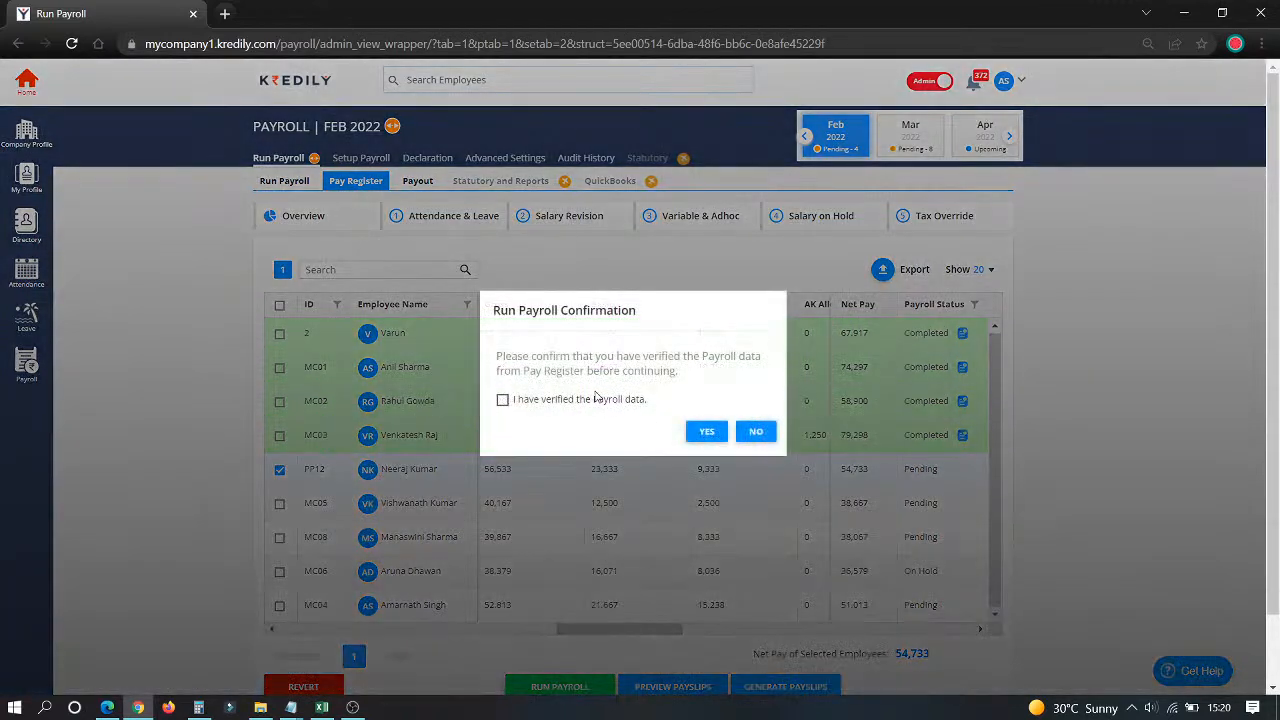
{"action": "left_click", "coordinate": [613, 400]}
{"action": "left_click", "coordinate": [710, 432]}
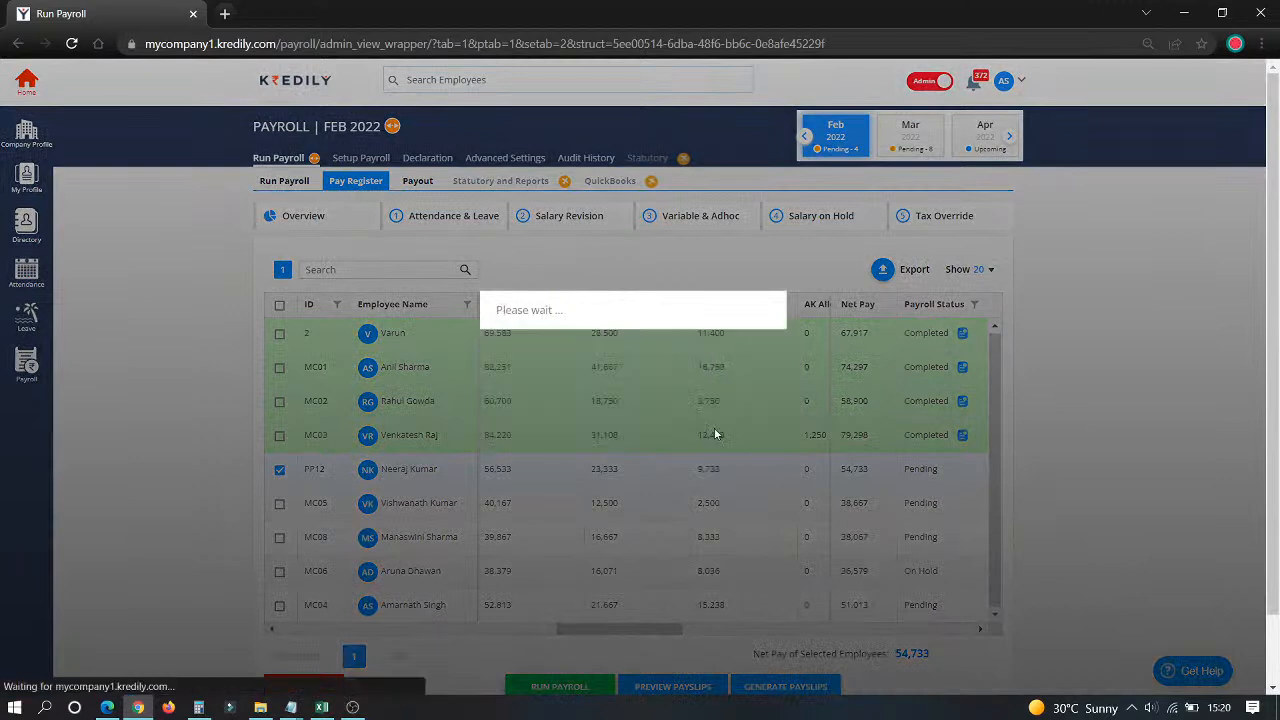
{"action": "left_click", "coordinate": [627, 454]}
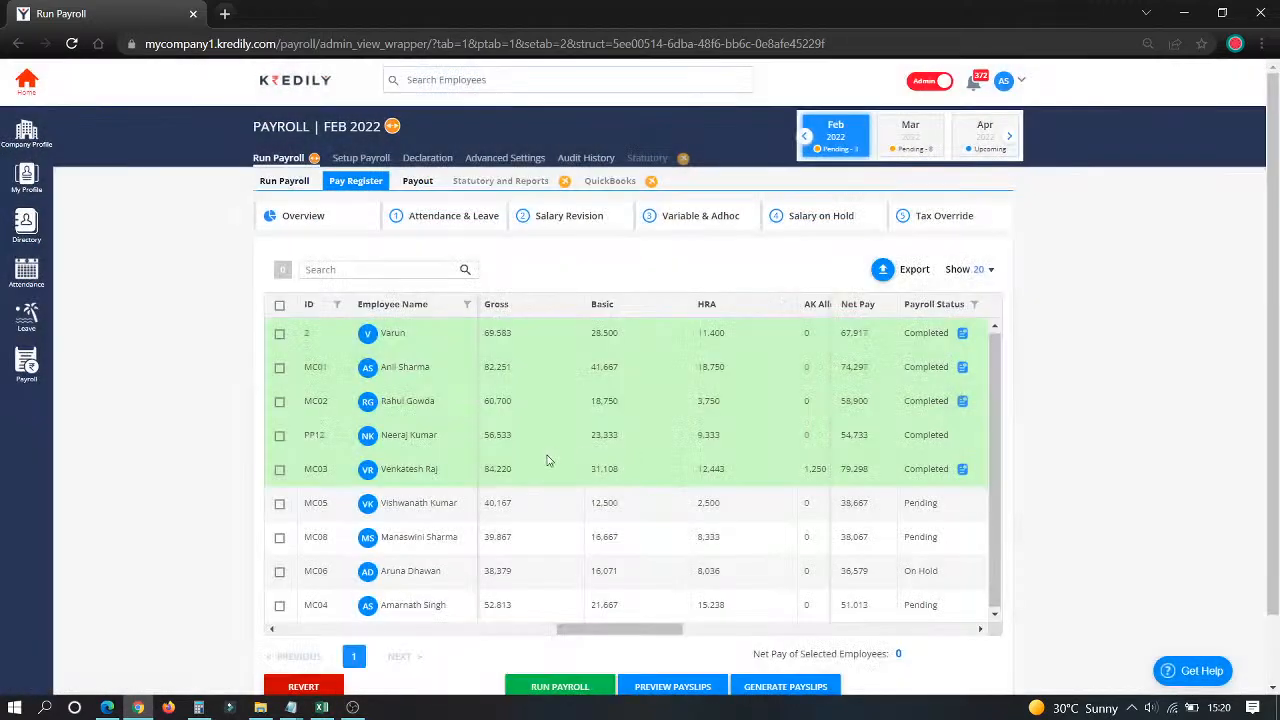
Step: Generate payslips for employee PP12
{"action": "left_click", "coordinate": [280, 436]}
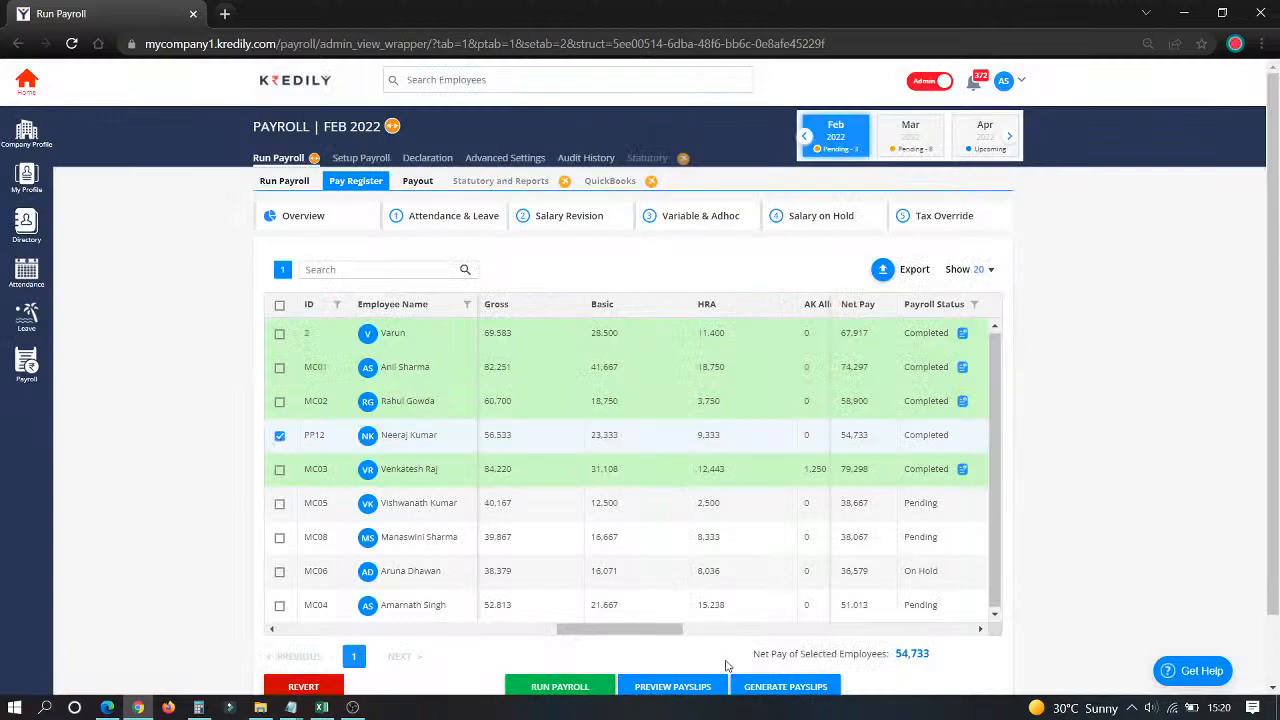
{"action": "left_click", "coordinate": [768, 686]}
{"action": "left_click", "coordinate": [706, 429]}
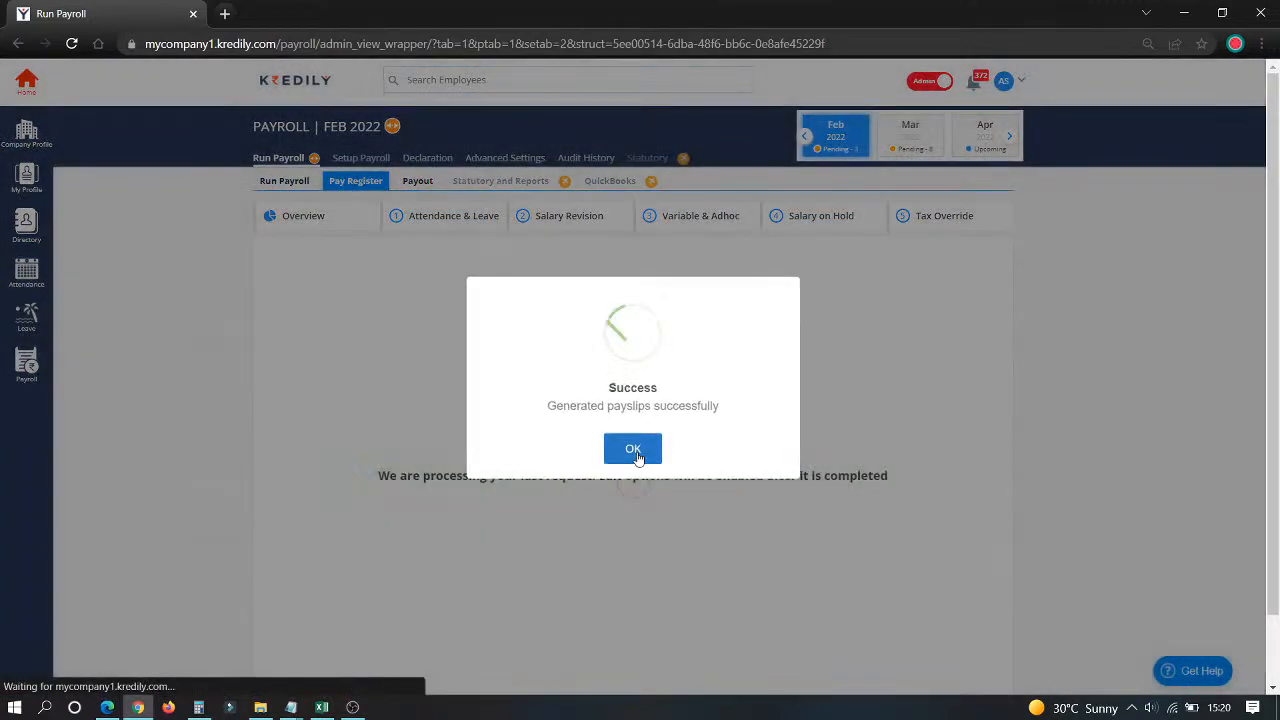
{"action": "left_click", "coordinate": [633, 449]}
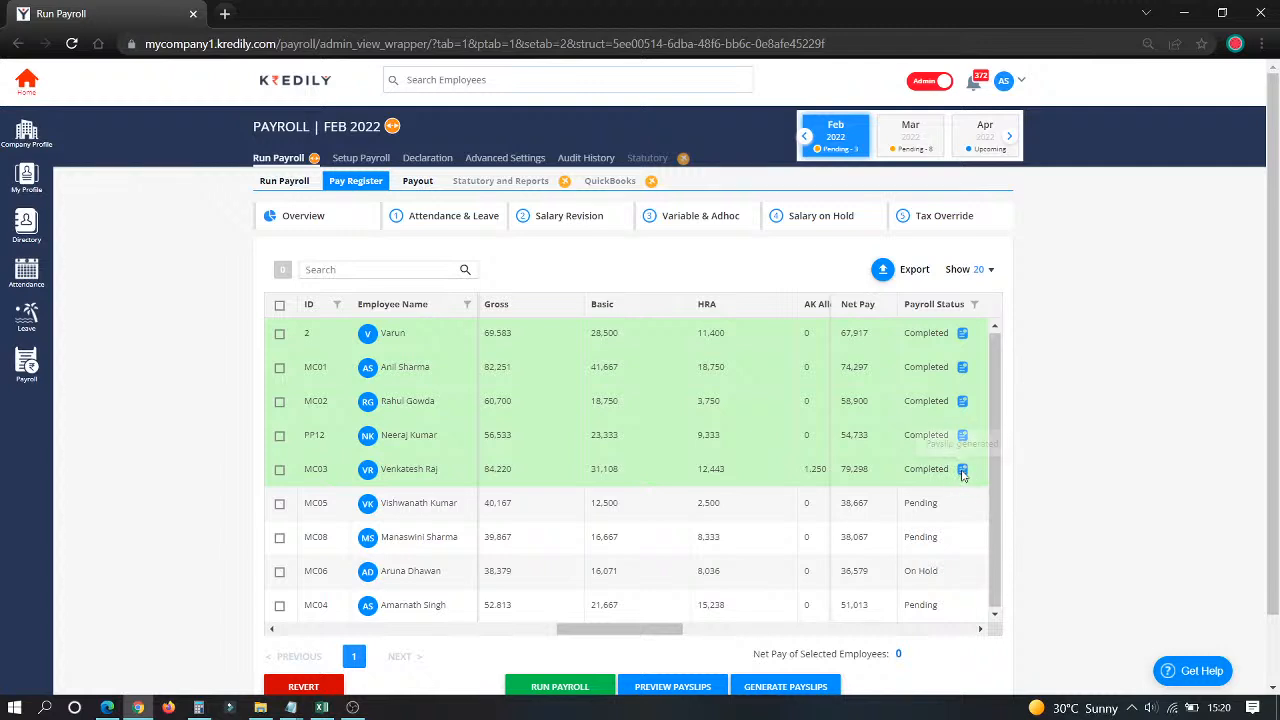
{"action": "left_click", "coordinate": [418, 181]}
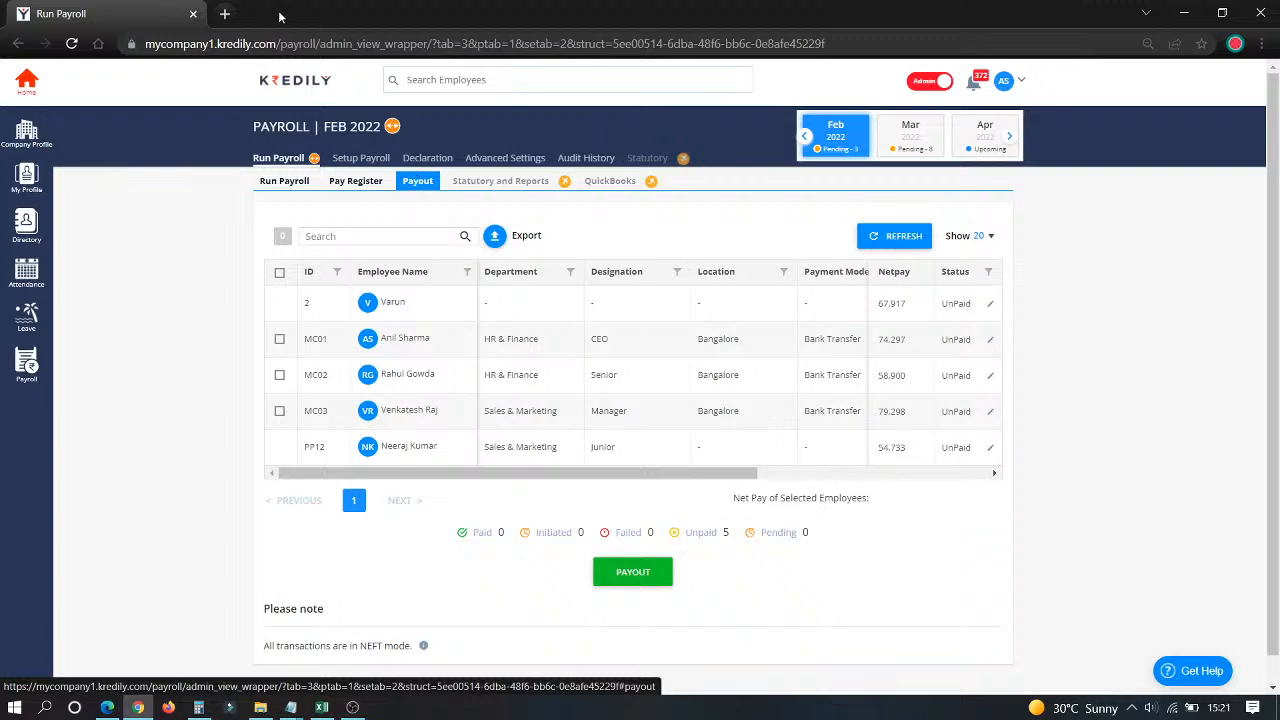
Step: Select employee MC01's row for payout, totalling 74,297 net pay
{"action": "left_click", "coordinate": [281, 341]}
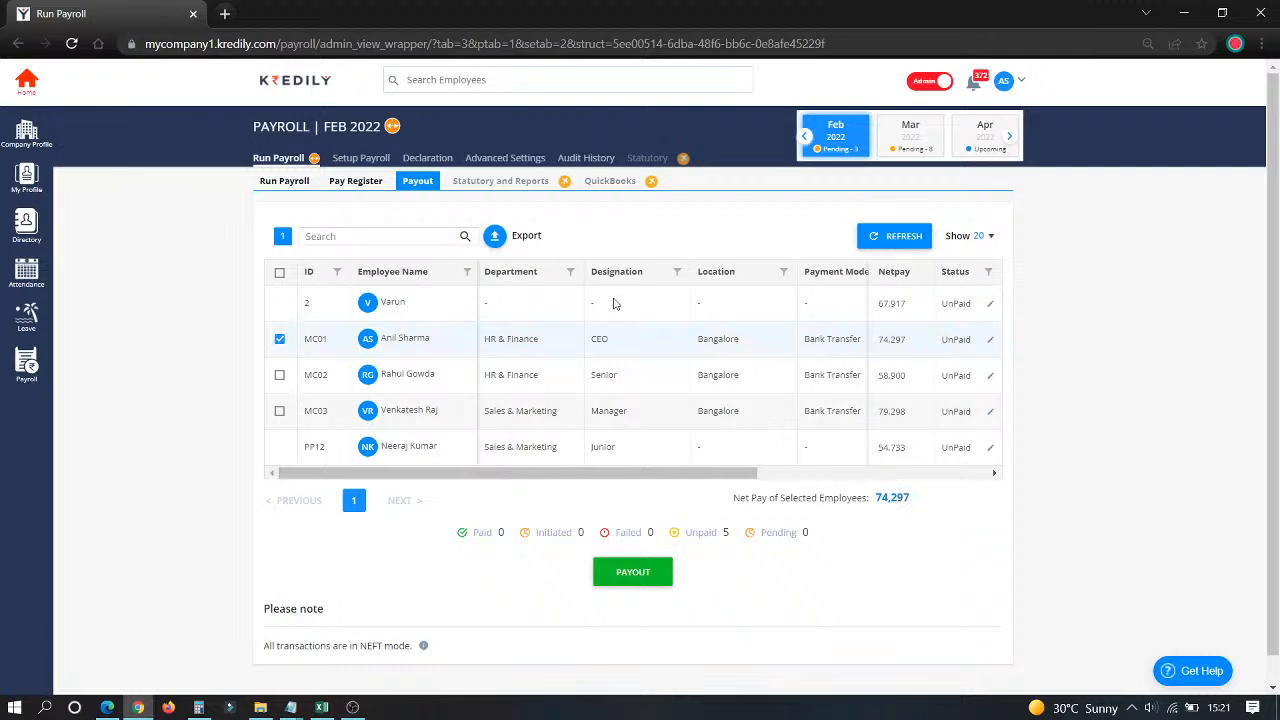